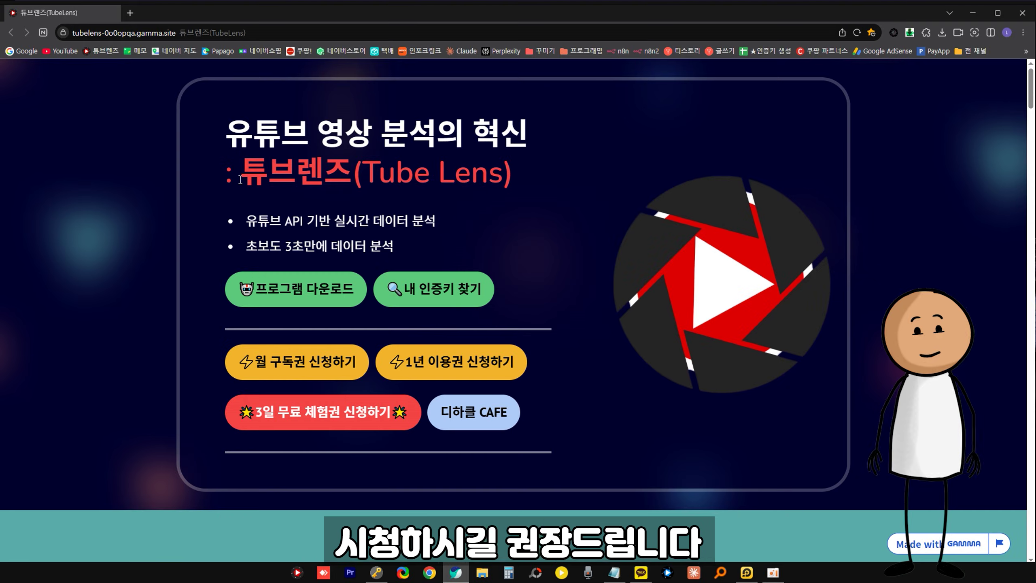
Step: Highlight the 튜브렌즈 (Tube Lens) program title on the TubeLens download page
drag(241, 173, 575, 175)
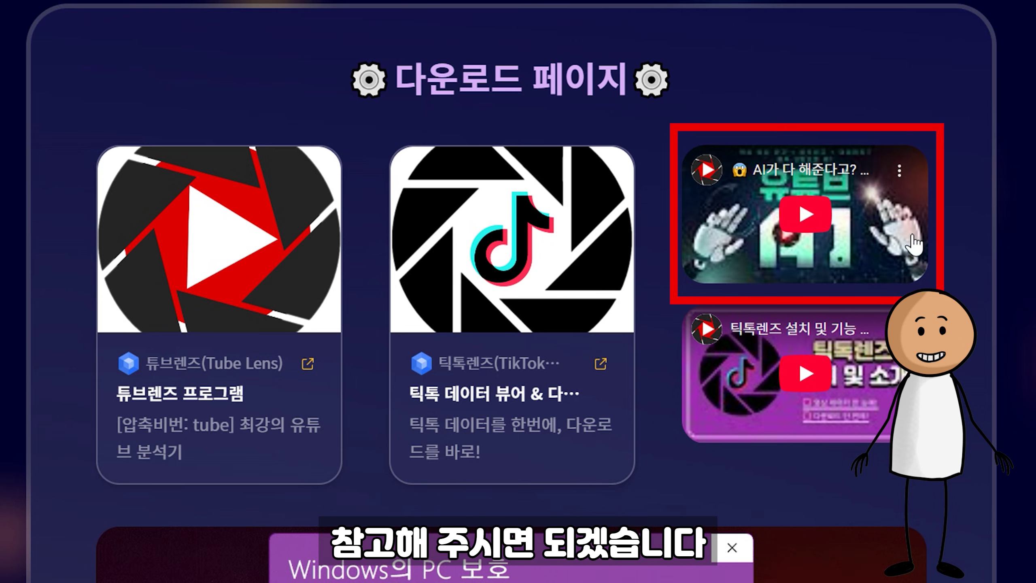
Step: Download TUBE LENS v6.0.7.zip from the shared MYBOX folder and save it to the Desktop
click(264, 304)
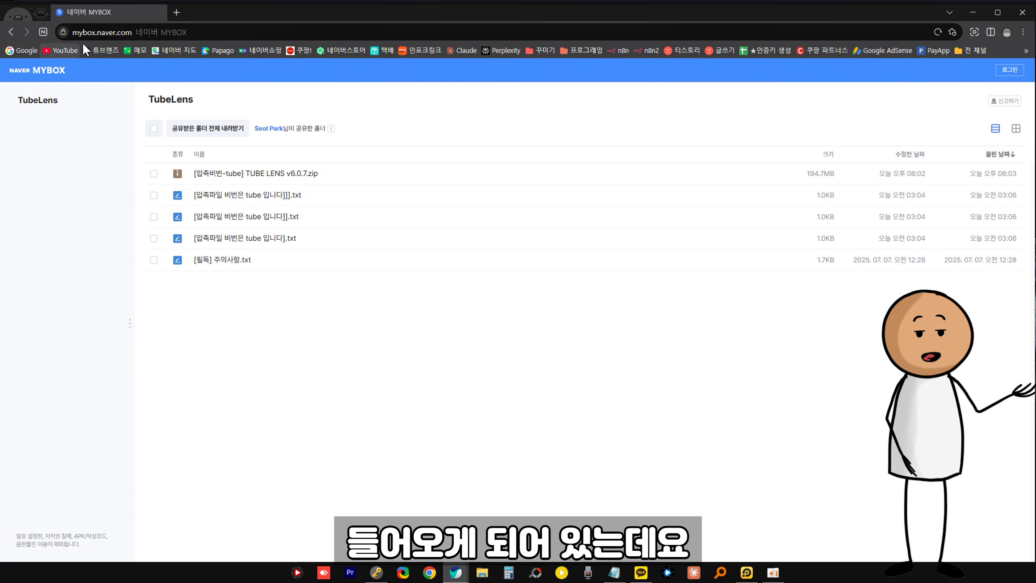
click(224, 179)
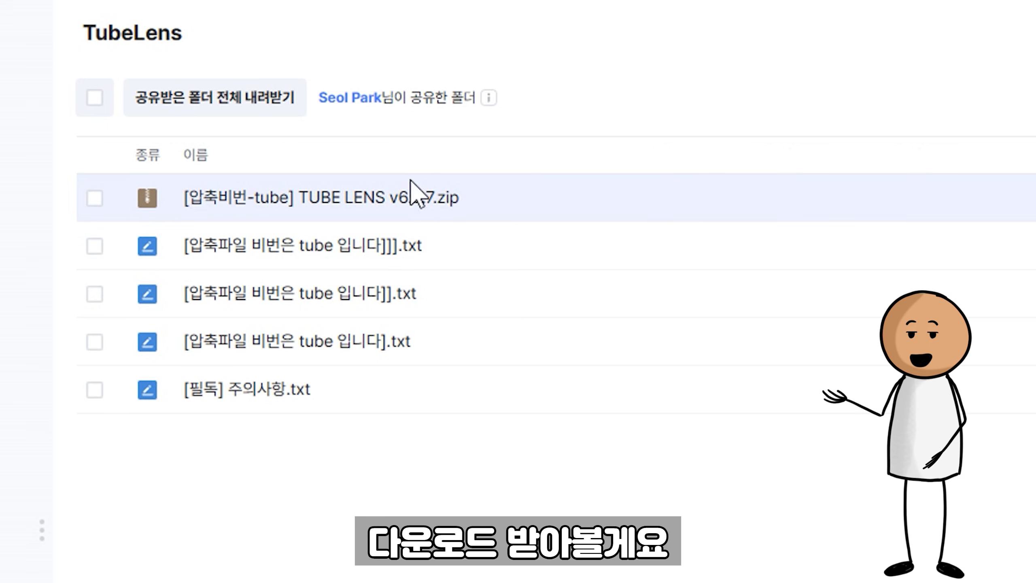
click(394, 197)
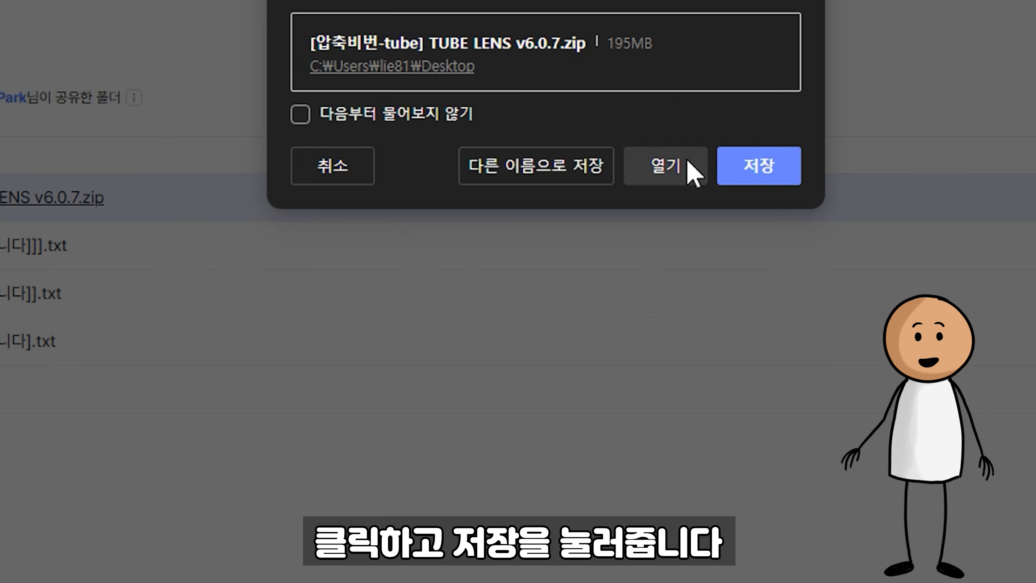
click(744, 167)
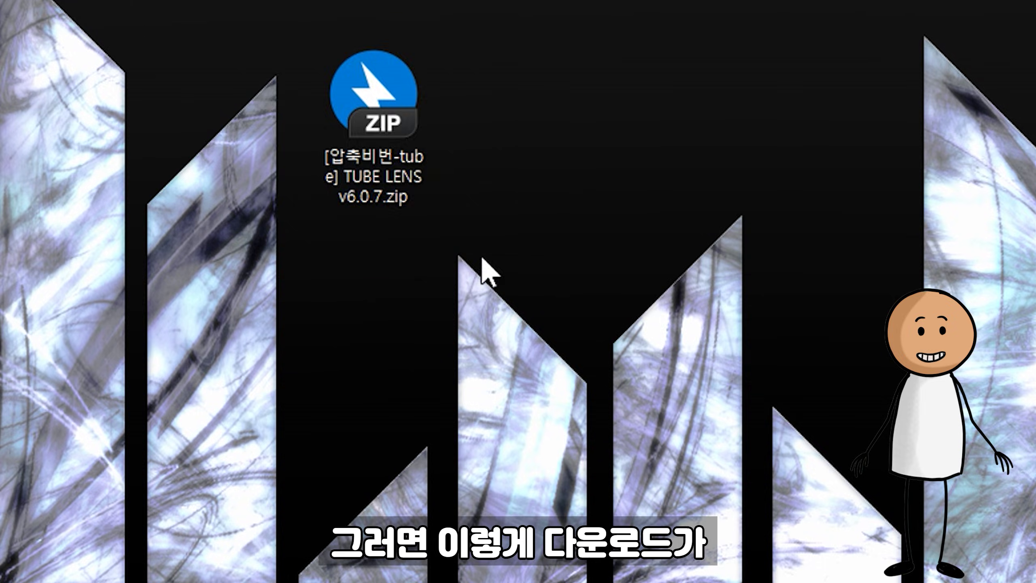
click(352, 163)
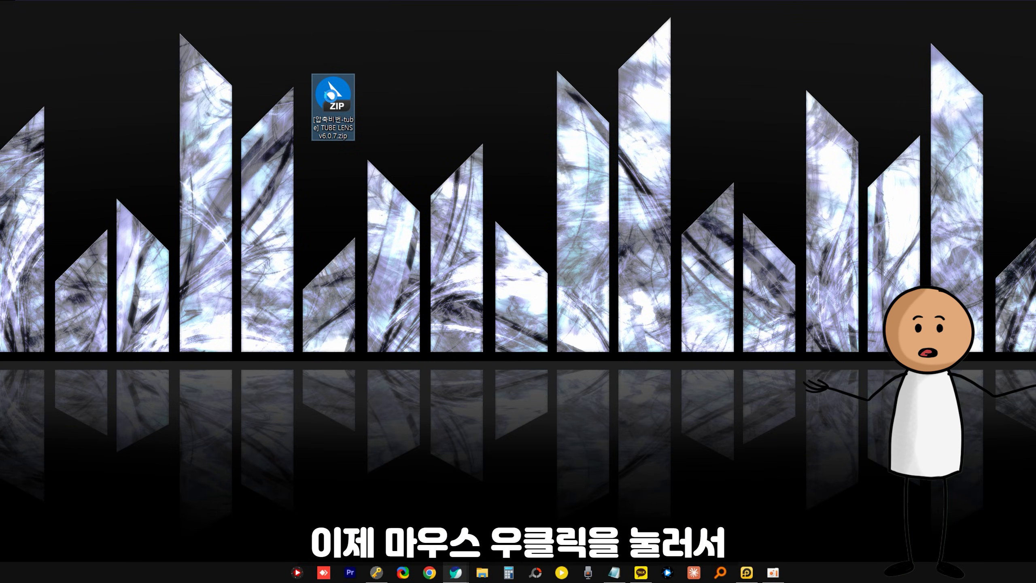
Step: Extract the zip with its archive password into a TUBE LENS v6.0.7 folder and open it
right_click(331, 96)
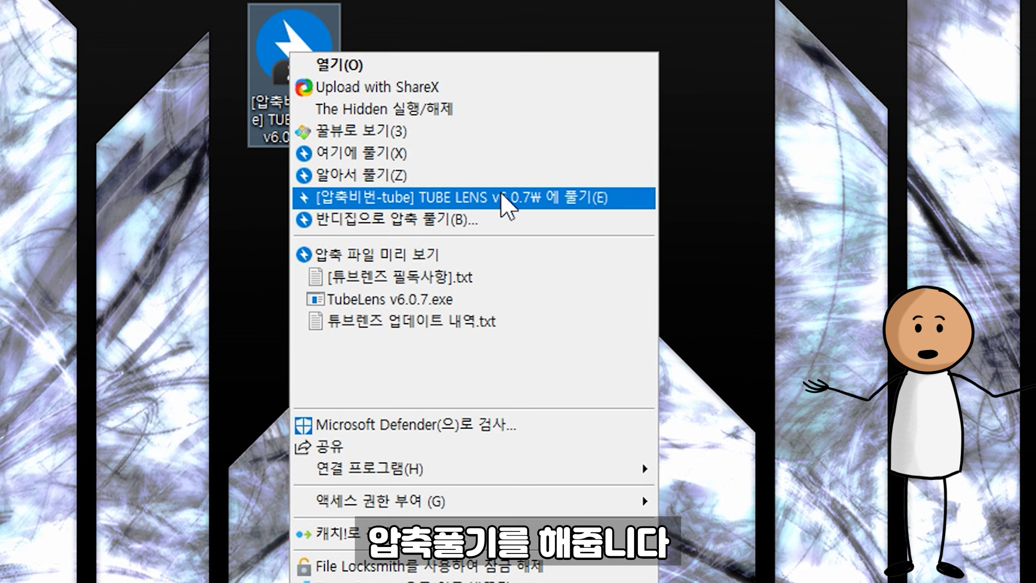
click(508, 200)
click(408, 274)
text(tube)
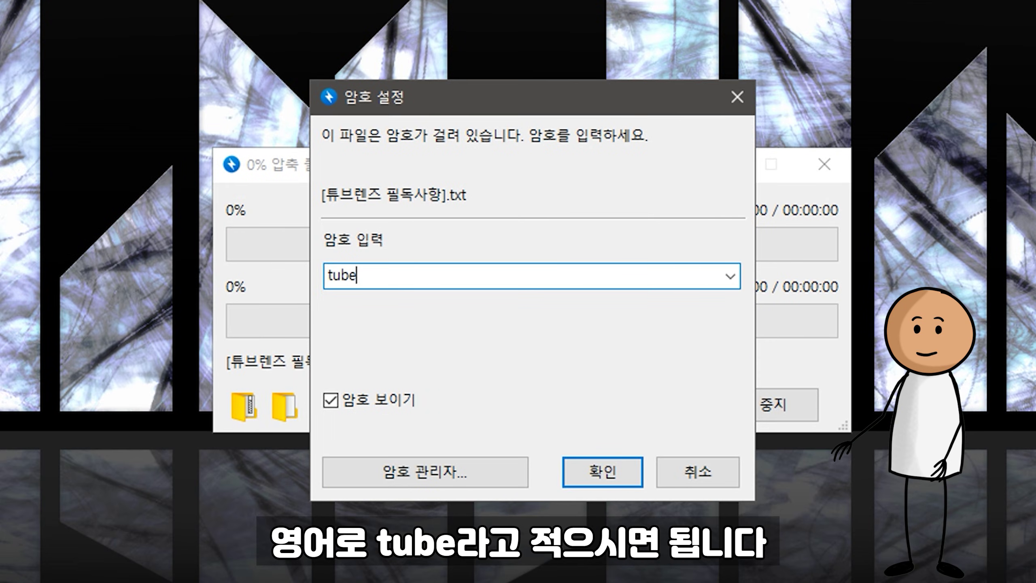
click(617, 468)
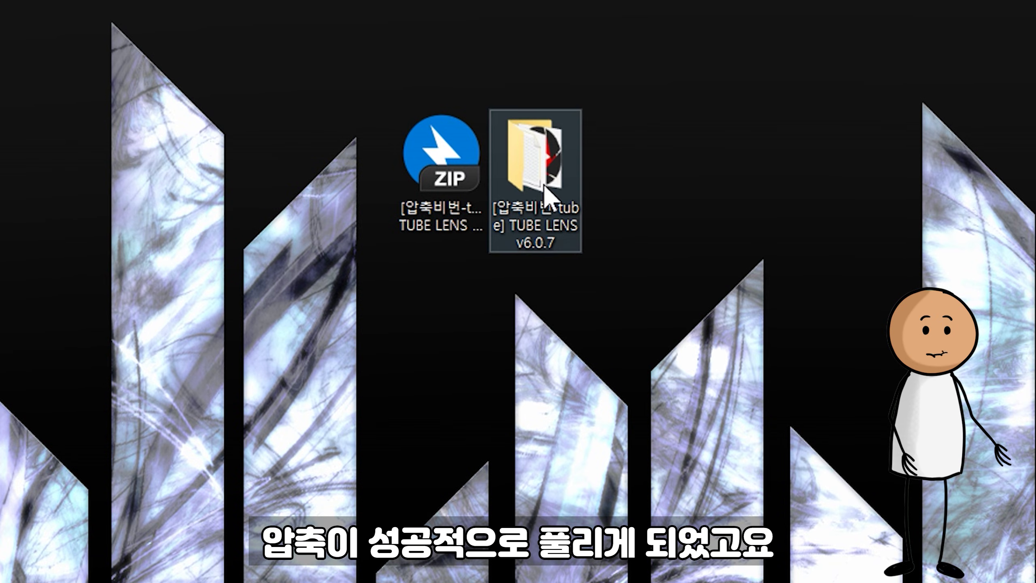
double_click(542, 176)
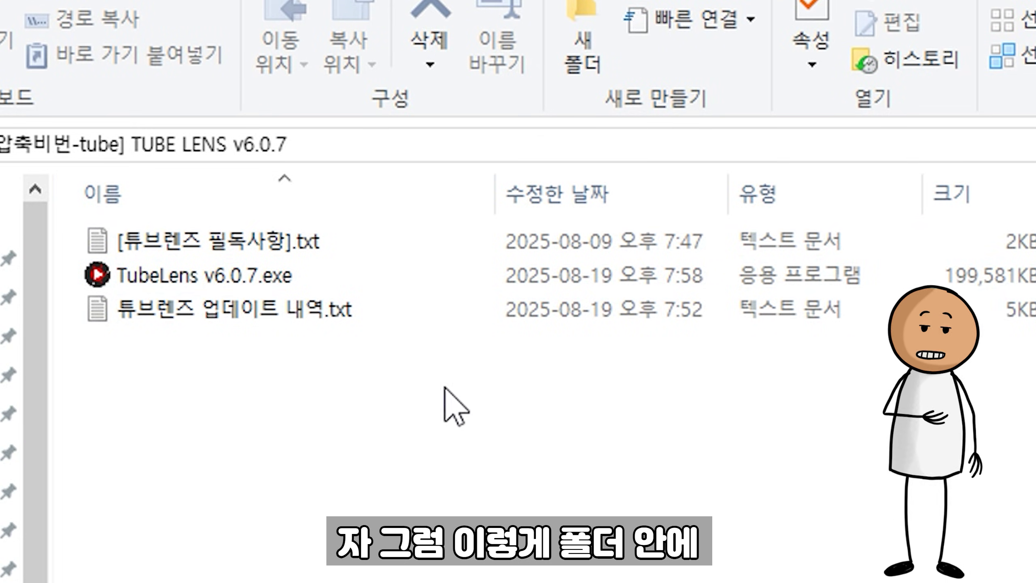
Step: Read the update history and must-read text notes in the extracted folder
double_click(332, 309)
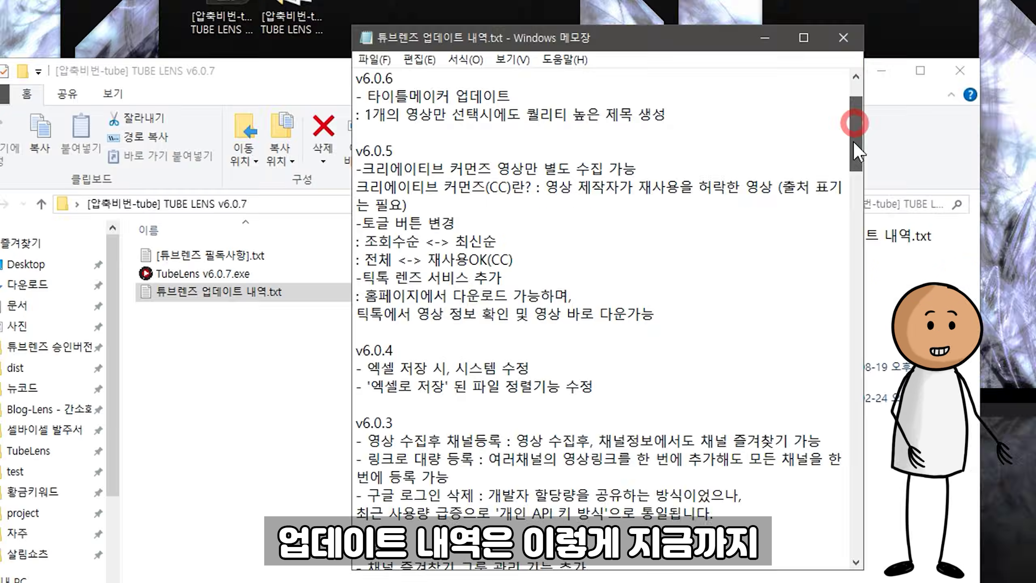
drag(853, 140, 812, 85)
click(843, 38)
double_click(229, 254)
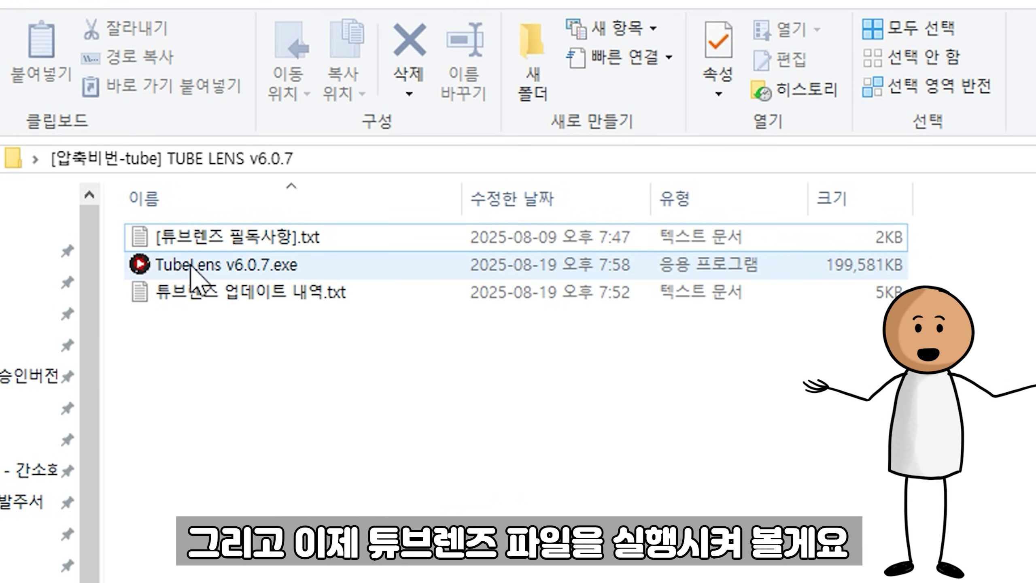
Step: Launch TubeLens v6.0.7.exe, running it anyway past the SmartScreen warning
double_click(191, 267)
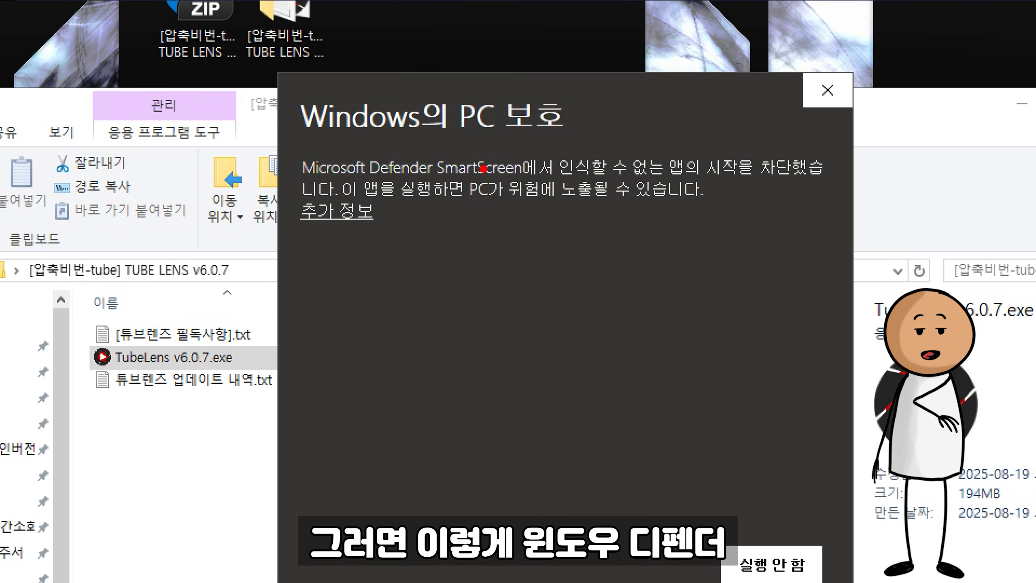
mouse_move(469, 190)
mouse_down()
mouse_move(339, 159)
mouse_move(594, 157)
mouse_move(383, 194)
mouse_up()
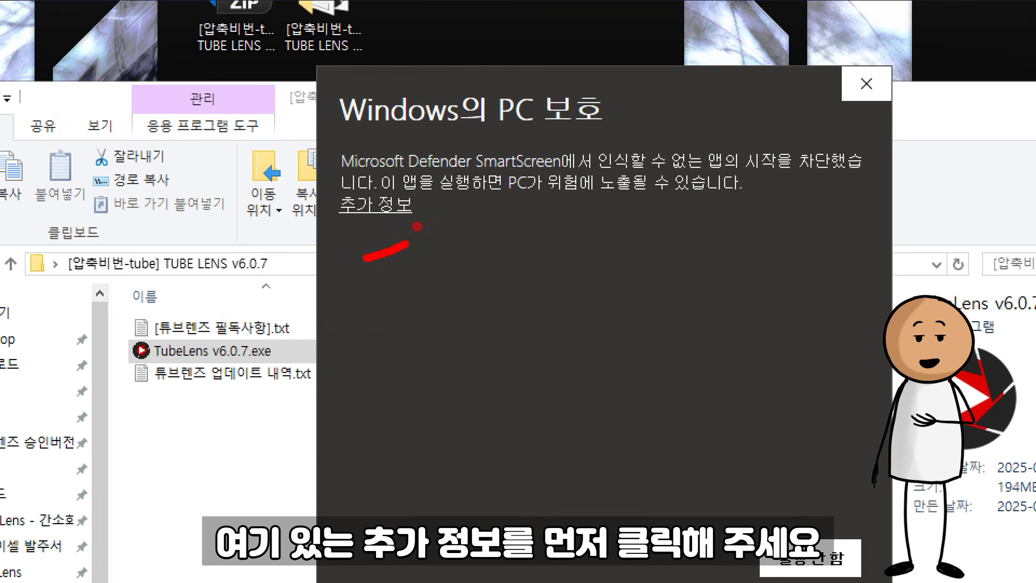
click(375, 204)
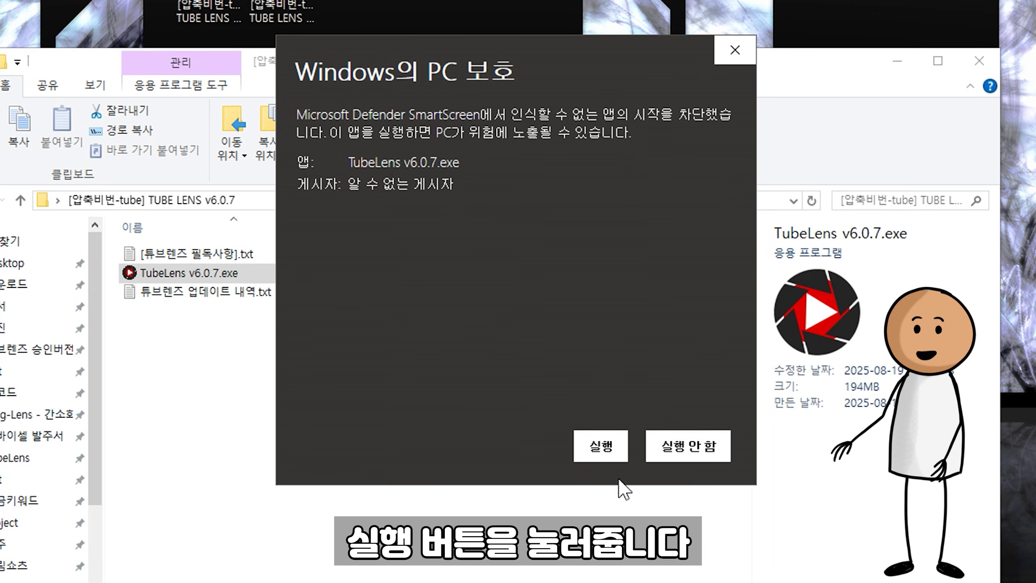
click(601, 446)
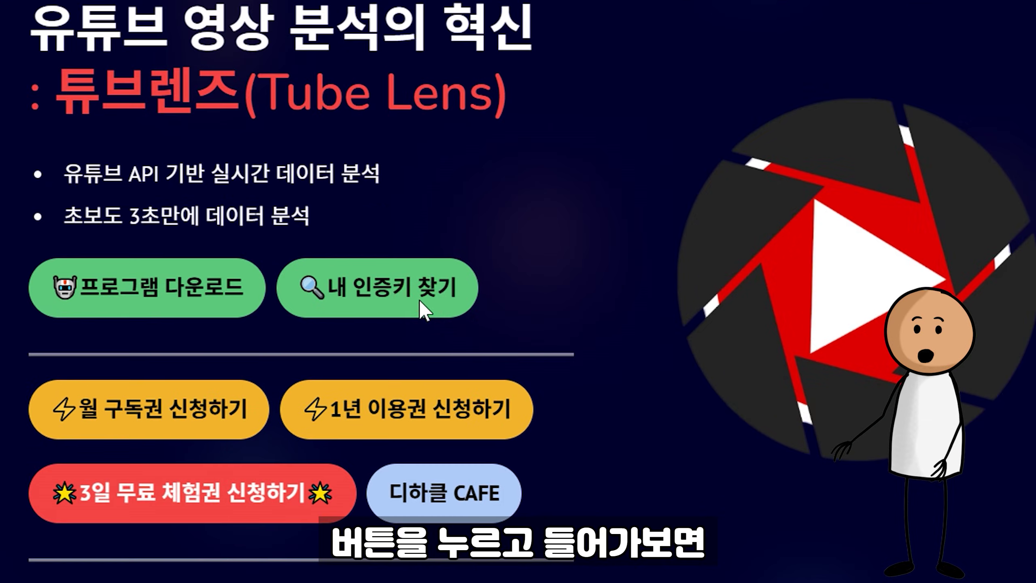
Step: Look up the free authentication key by entering the registered name and pasting the e-mail address
click(449, 269)
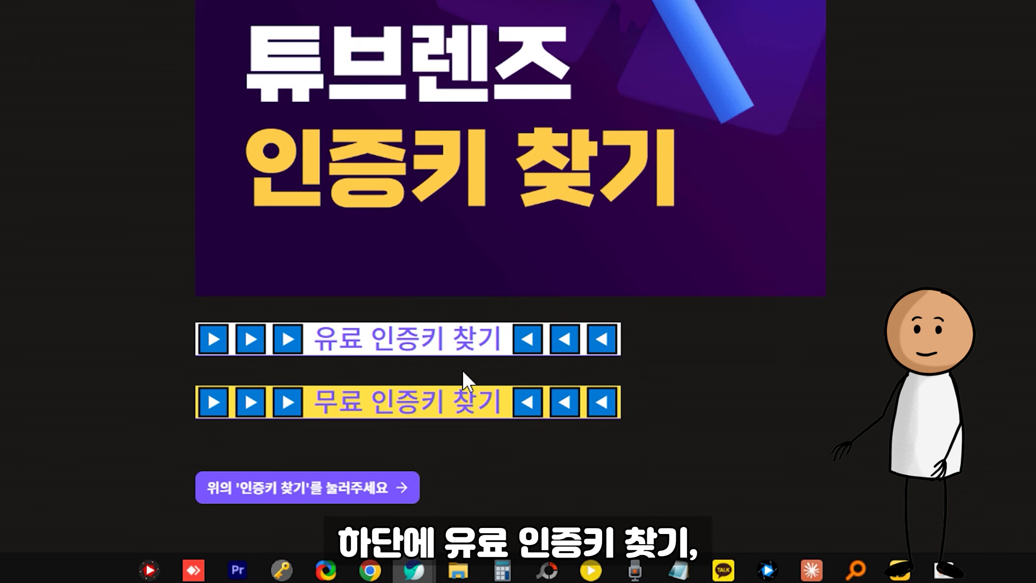
click(437, 416)
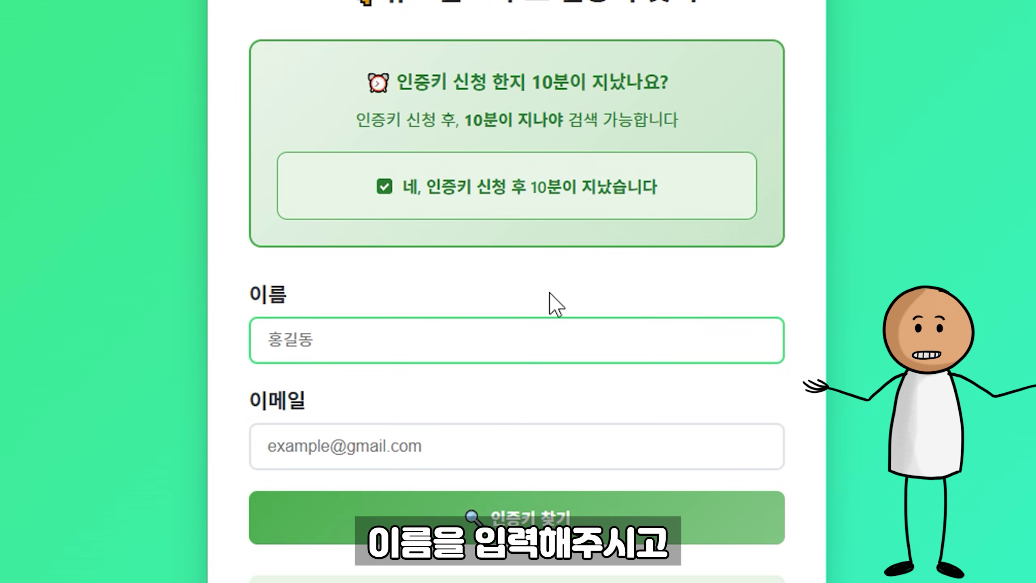
text(테설하)
key(Tab)
key(ctrl+v)
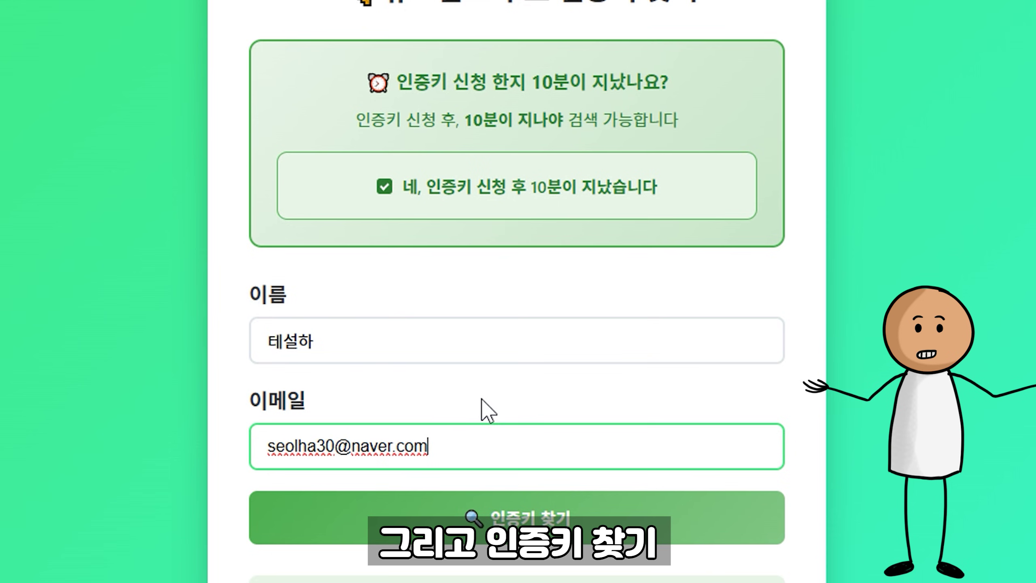
key(Return)
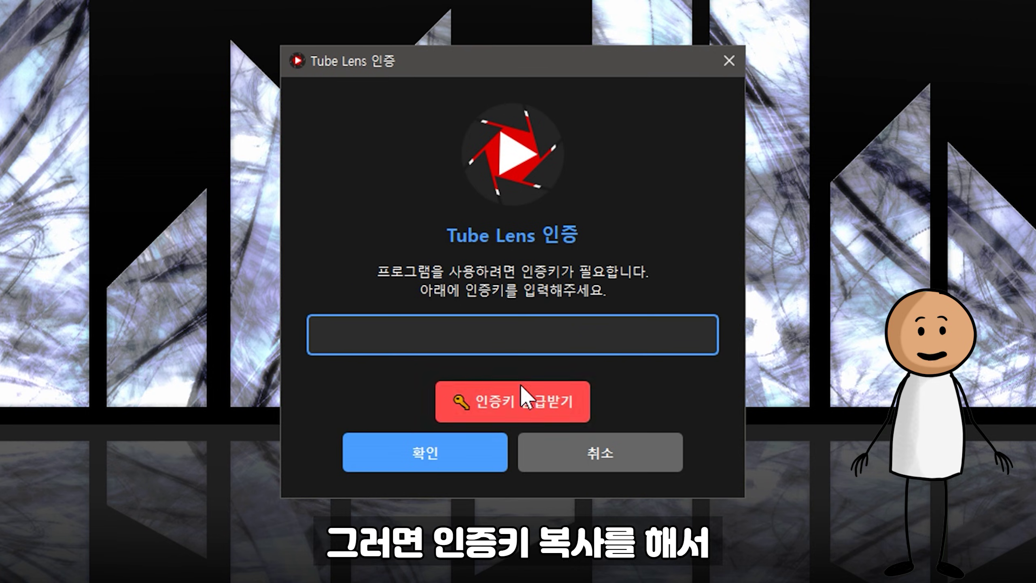
Step: Paste the authentication key into Tube Lens, confirm it, and dismiss the success message
key(ctrl+v)
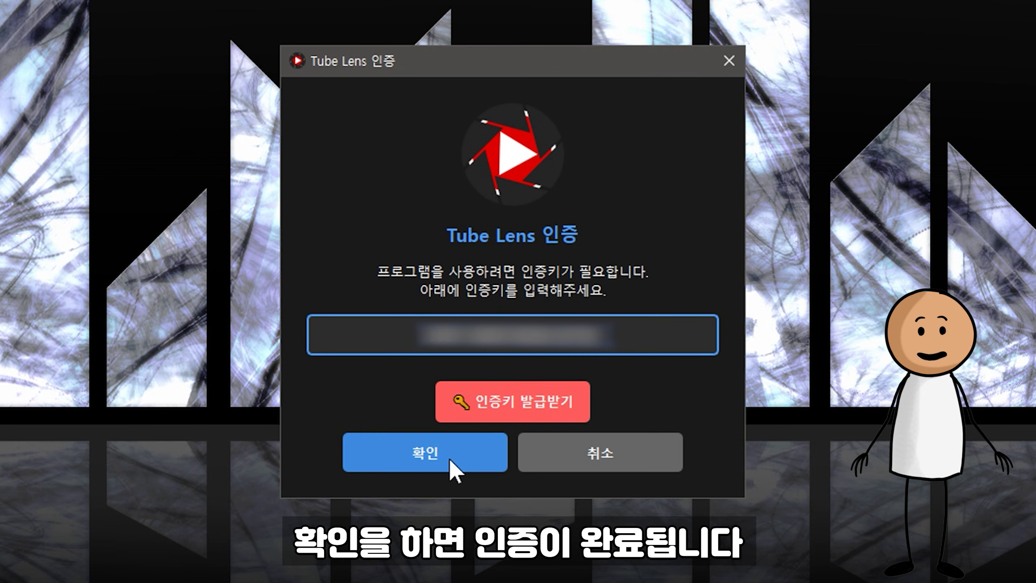
click(449, 456)
click(489, 474)
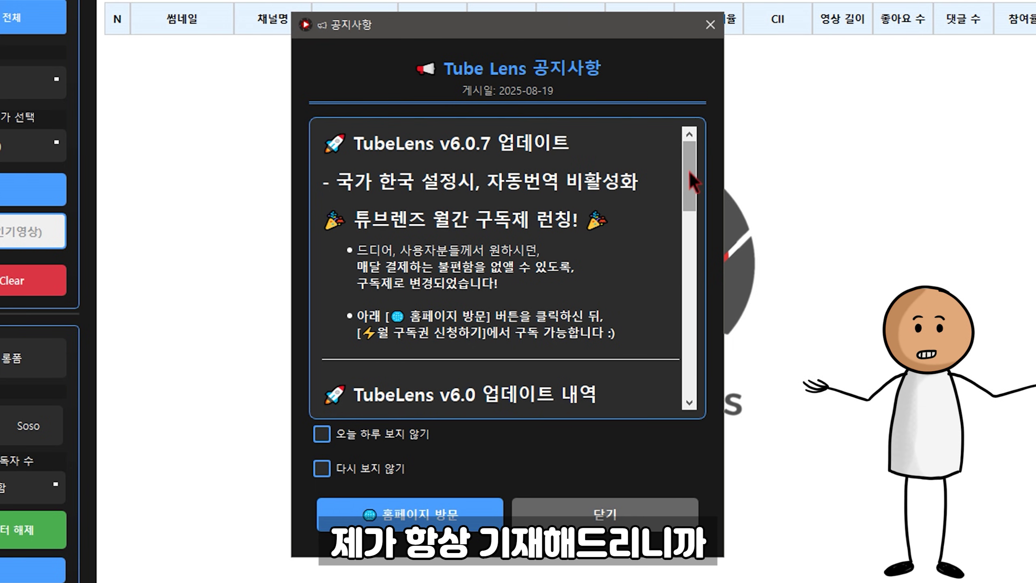
Step: Tick 다시 보지 않기 on the TubeLens v6.0.7 update notice
drag(694, 182, 613, 258)
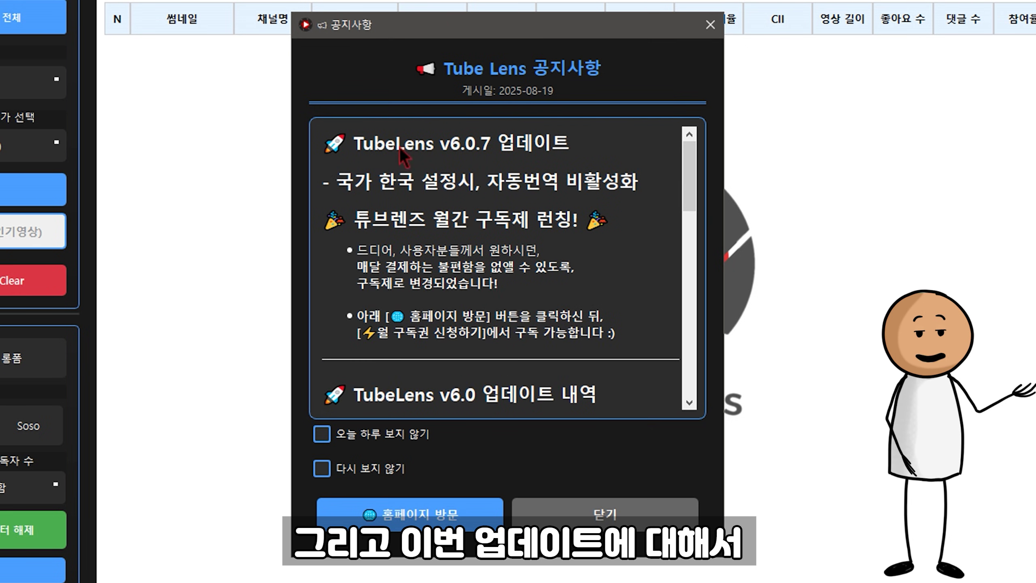
drag(356, 144, 567, 149)
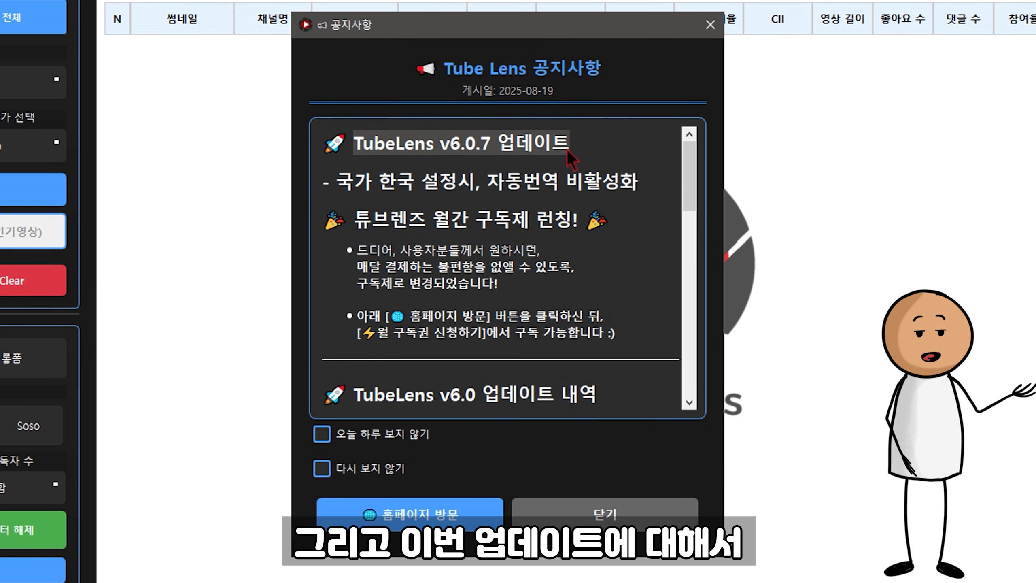
click(597, 186)
click(354, 473)
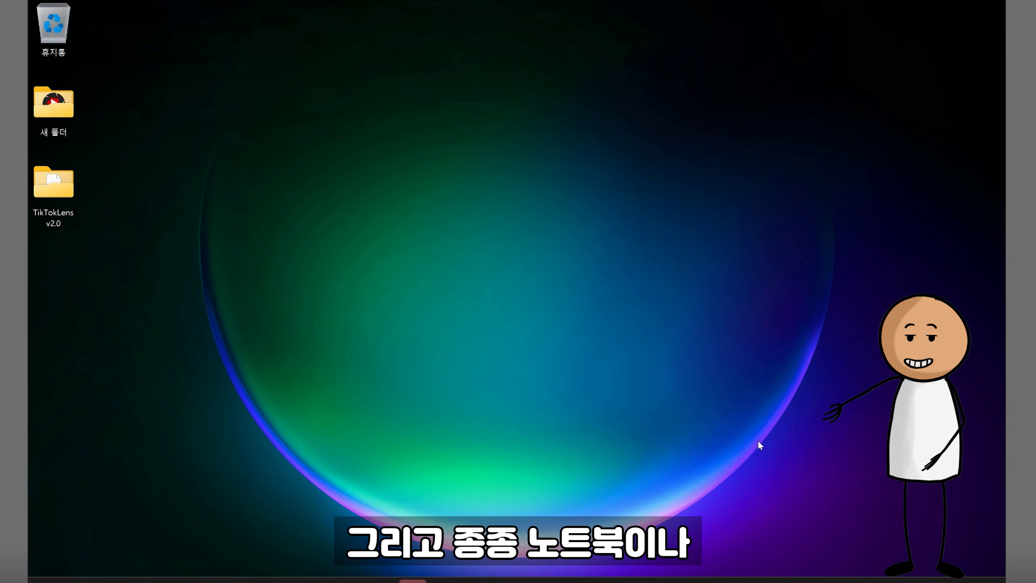
Step: Move the Tube Lens window aside and open the display scale list in 디스플레이 설정
click(681, 582)
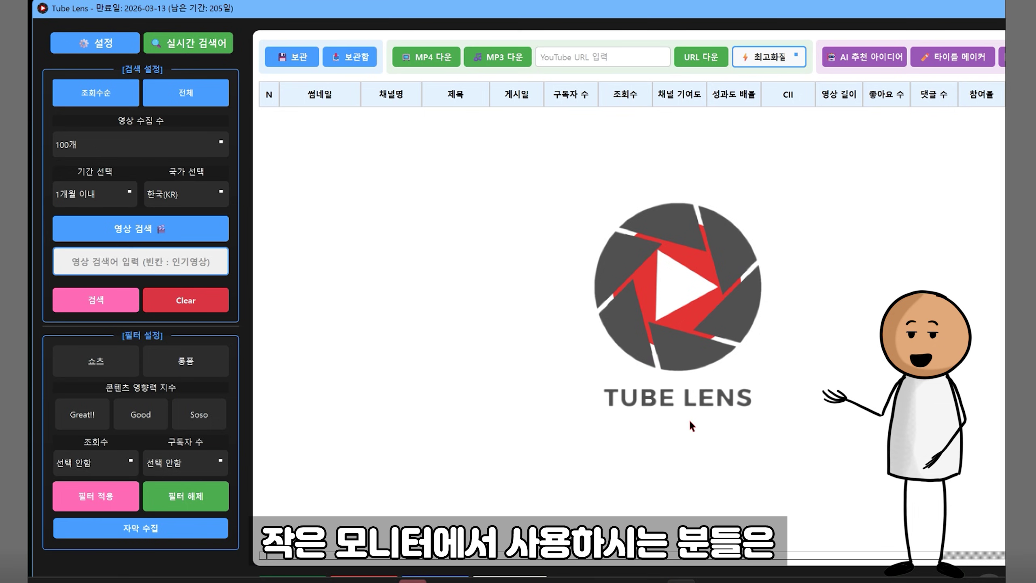
drag(479, 8, 349, 55)
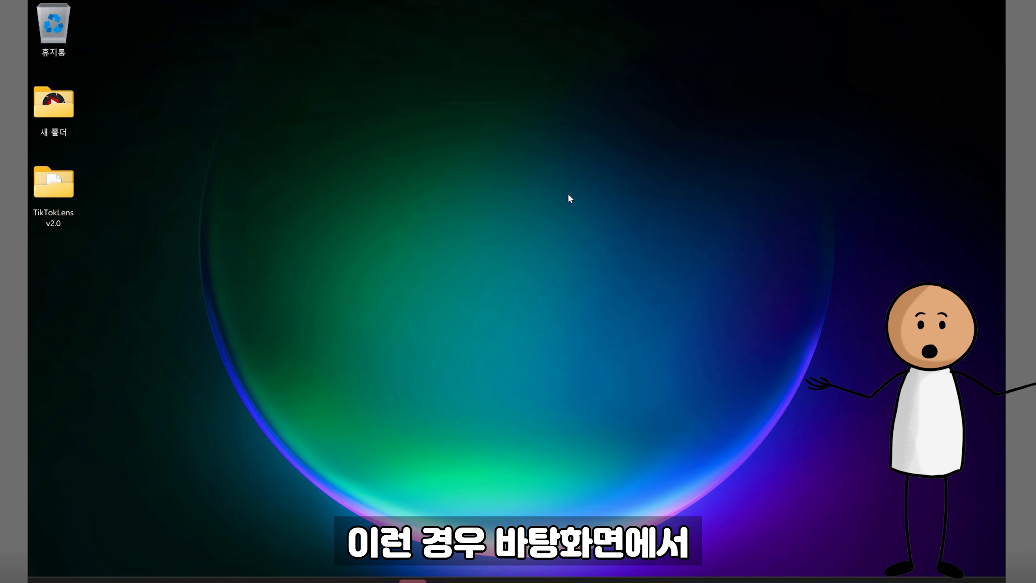
right_click(390, 291)
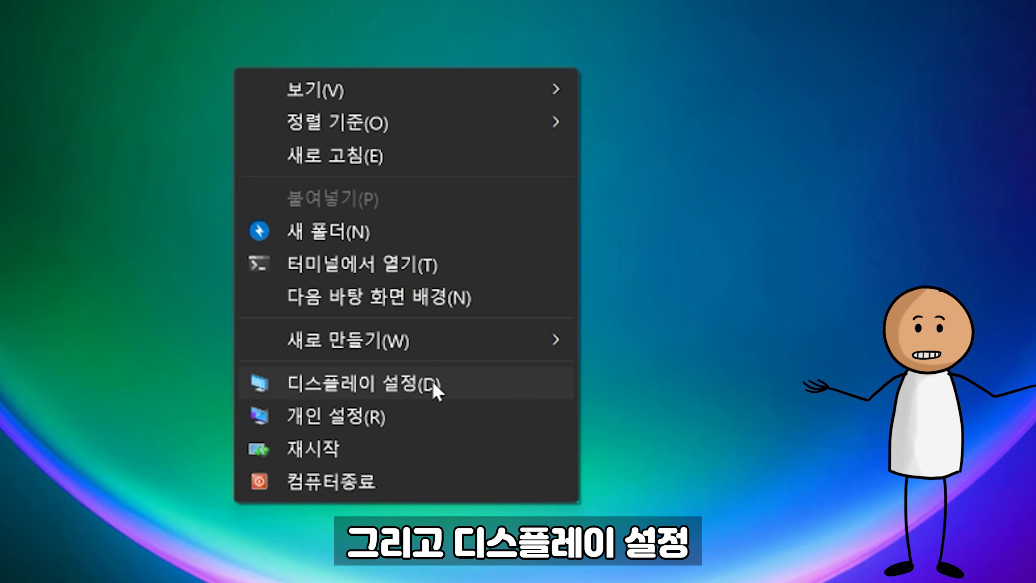
click(433, 383)
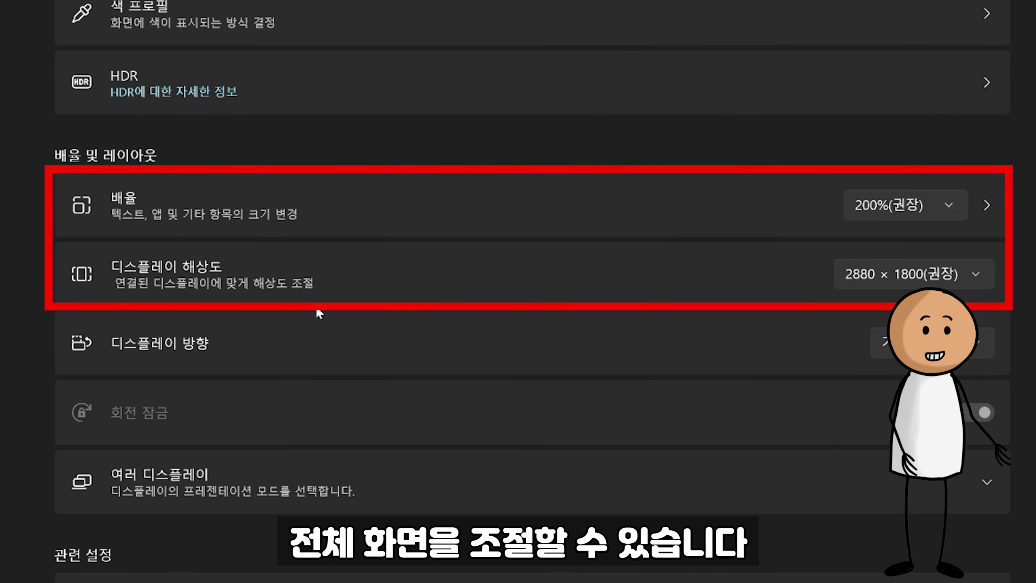
click(940, 213)
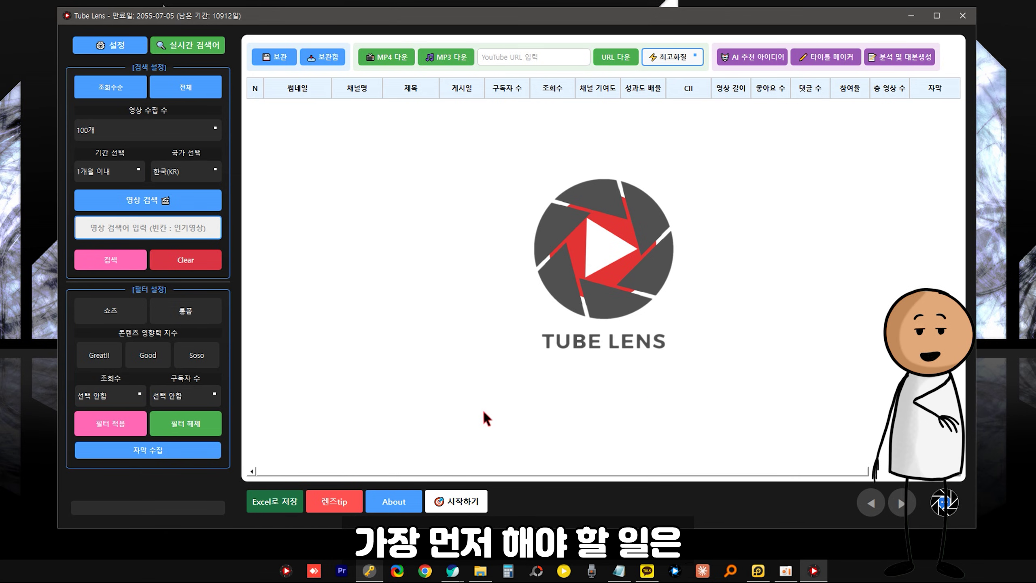
Step: Press 시작하기 and open Tube Lens Settings from the API key notice
click(463, 506)
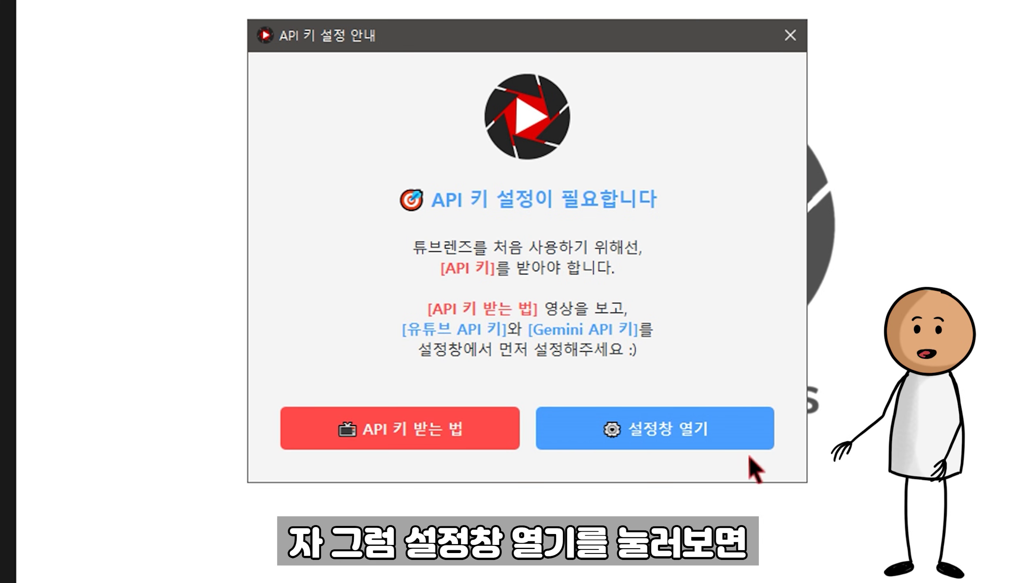
click(686, 440)
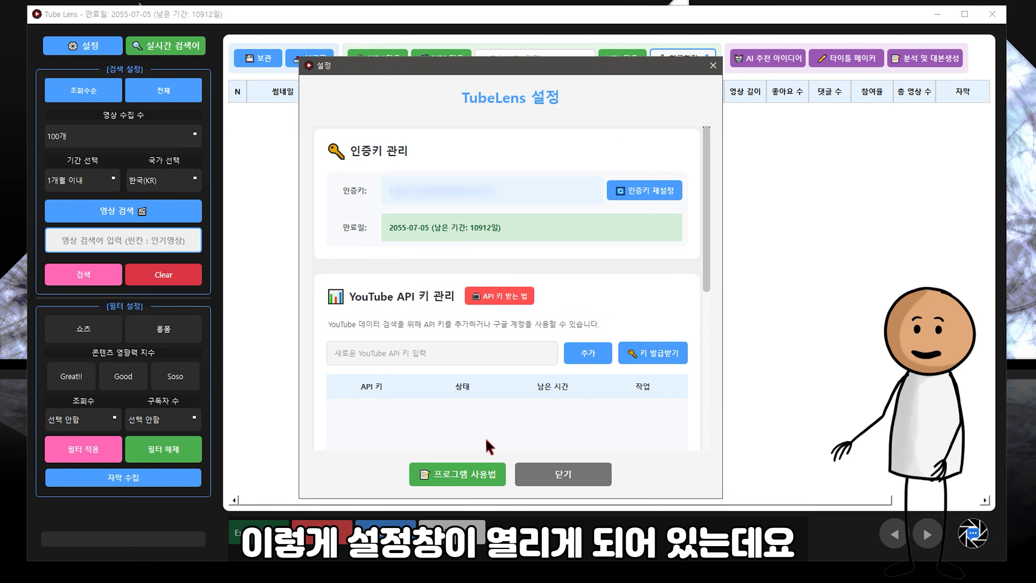
click(573, 475)
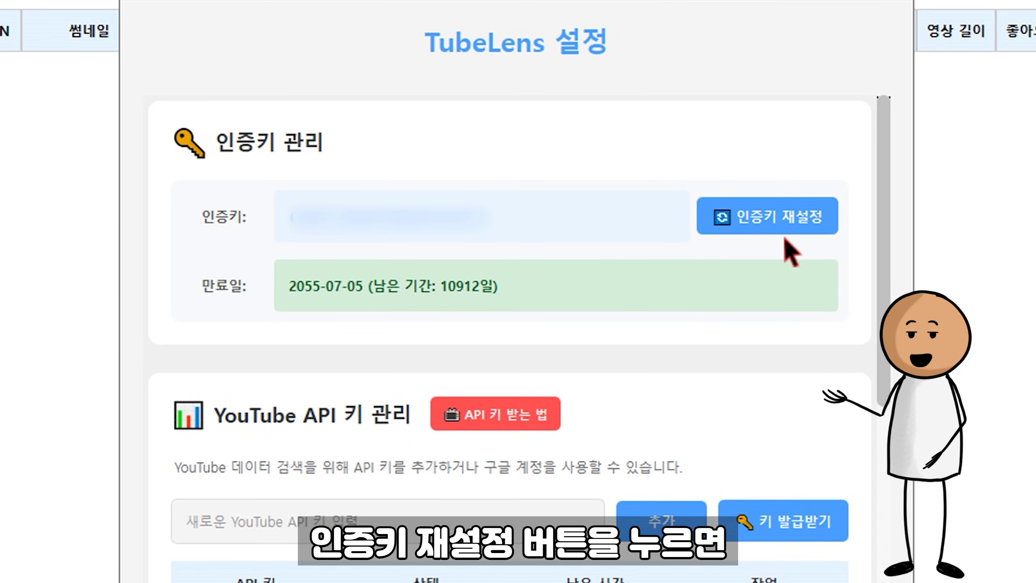
click(783, 221)
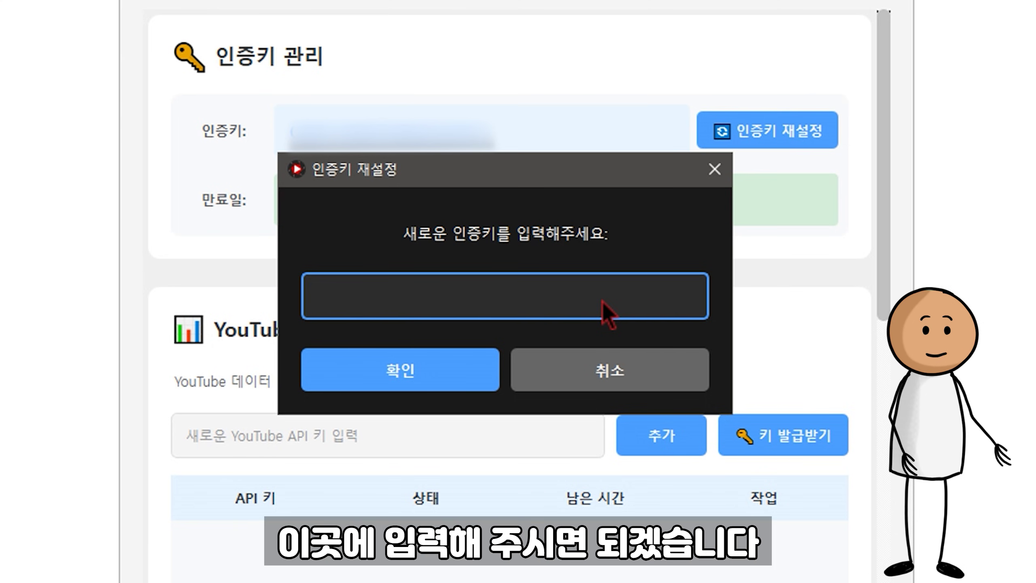
click(602, 372)
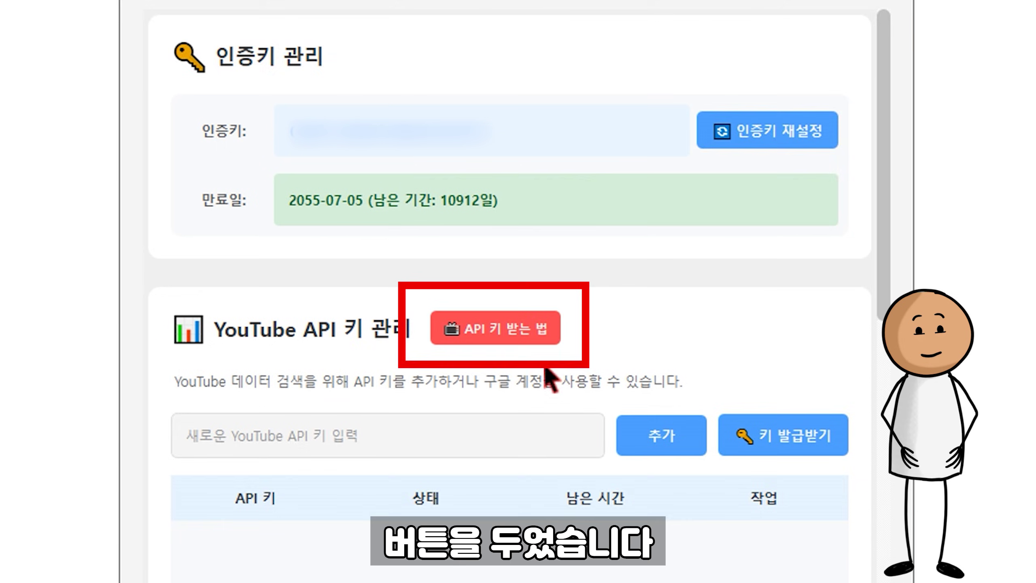
scroll(490, 368, down, 3)
click(469, 303)
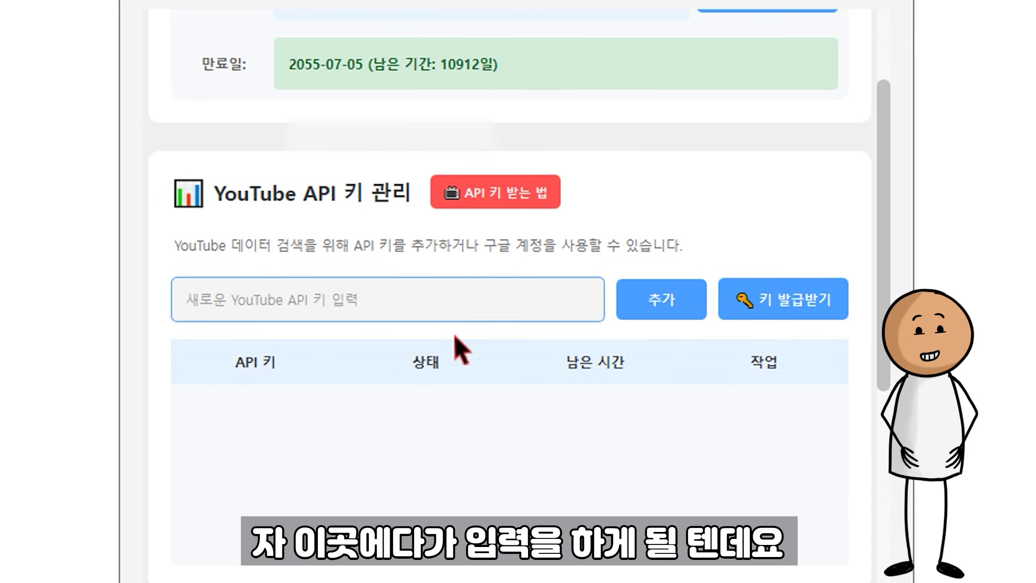
Step: Sign in and enable YouTube Data API v3 for My Project 96693
click(754, 296)
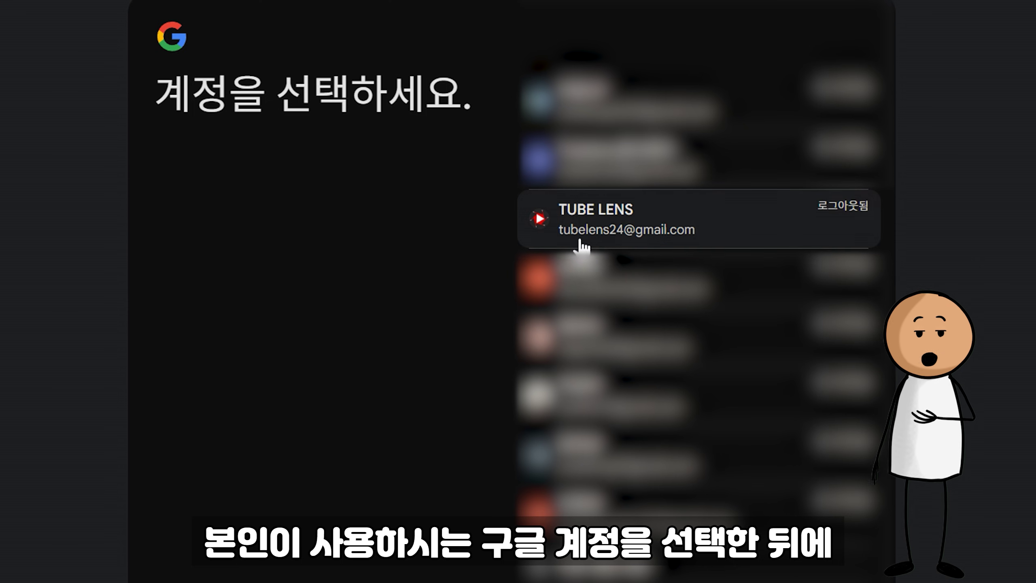
click(597, 239)
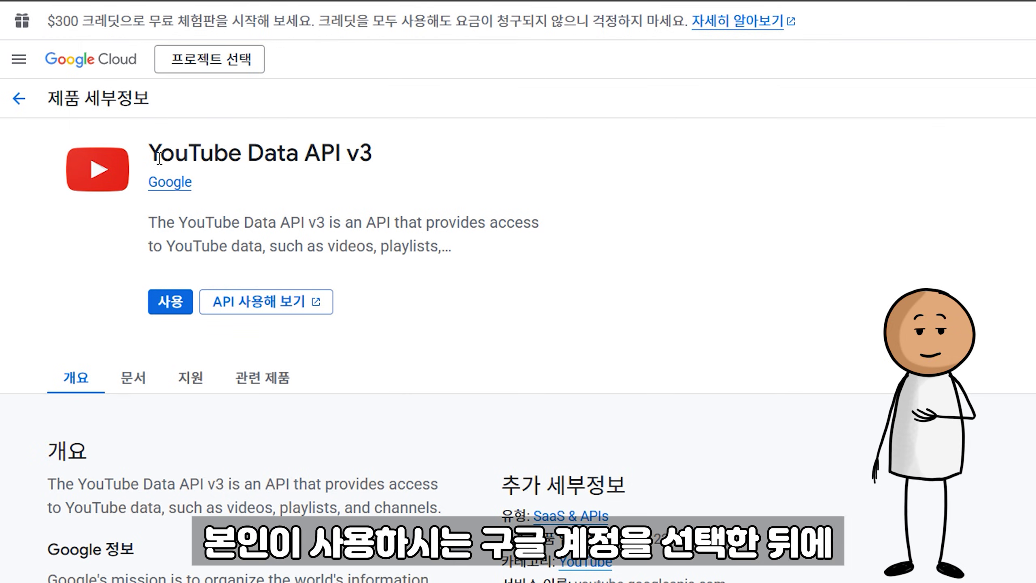
drag(159, 158, 374, 158)
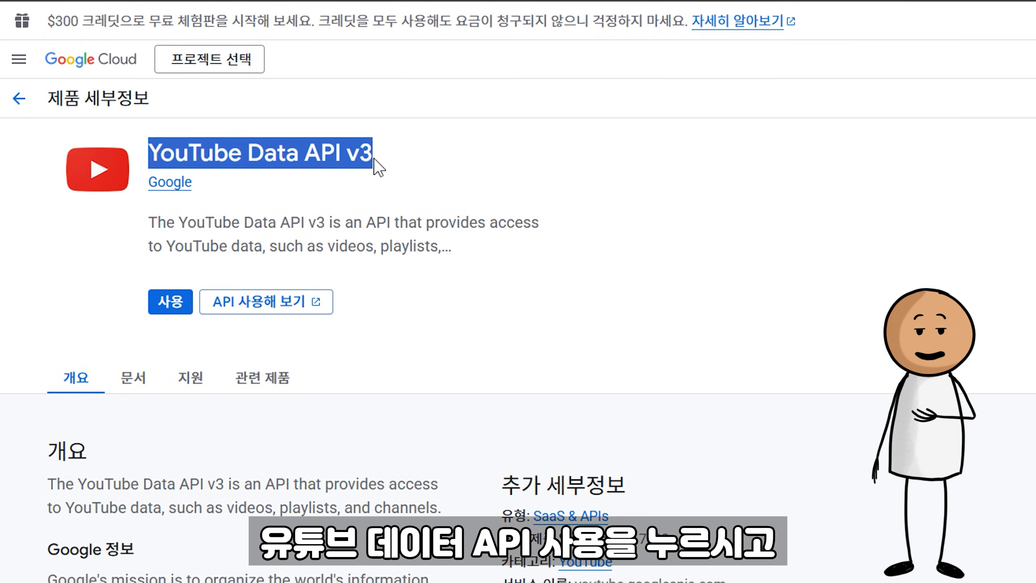
click(174, 297)
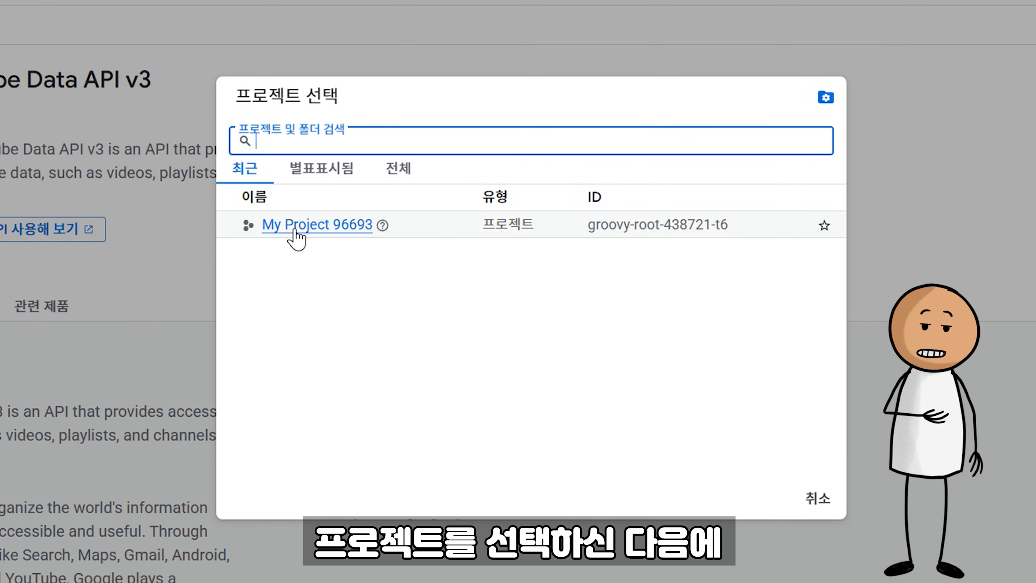
click(295, 231)
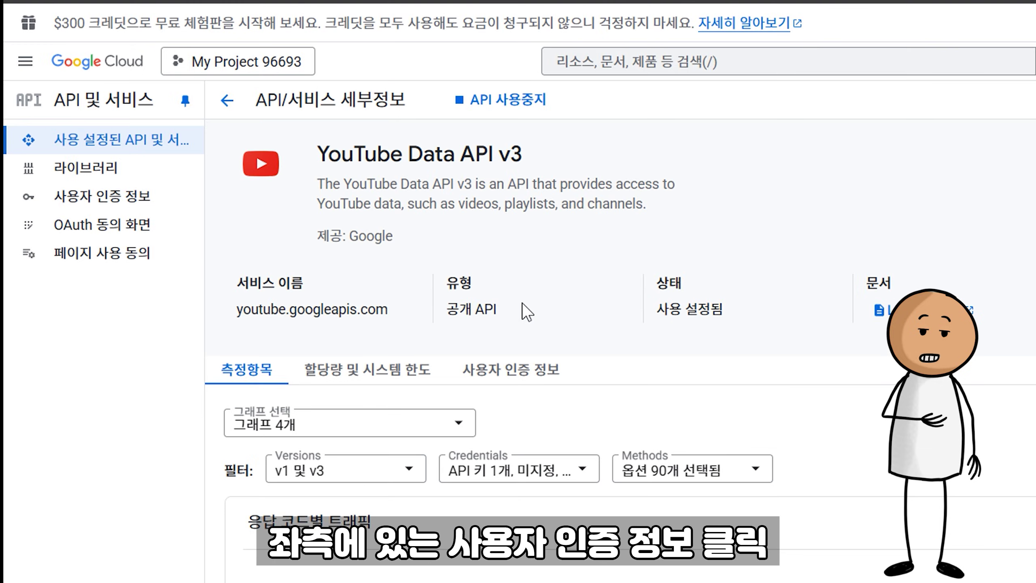
Step: Create a new API key under Credentials, copy it, and add it in Tube Lens's YouTube API key field
click(158, 214)
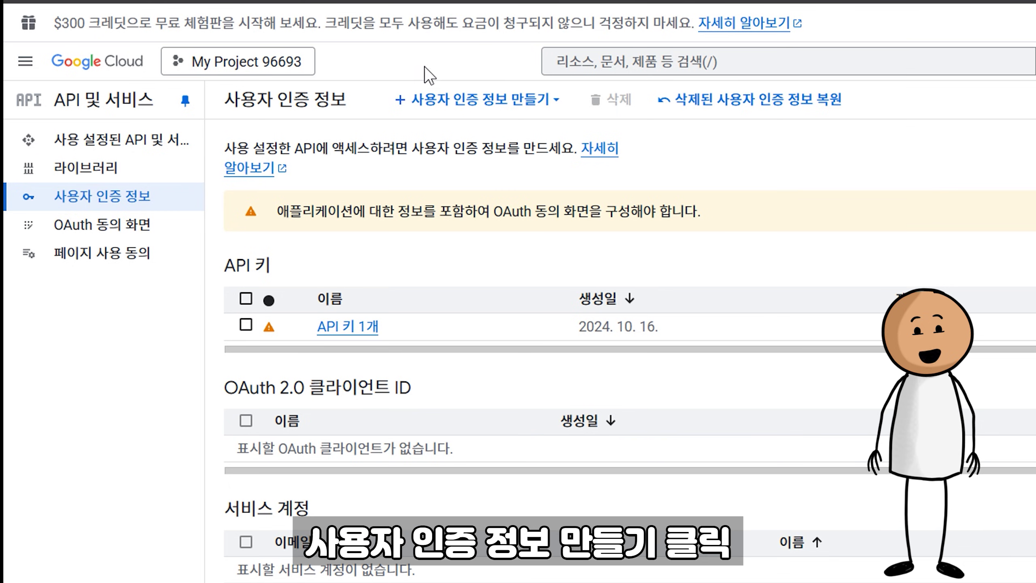
click(517, 99)
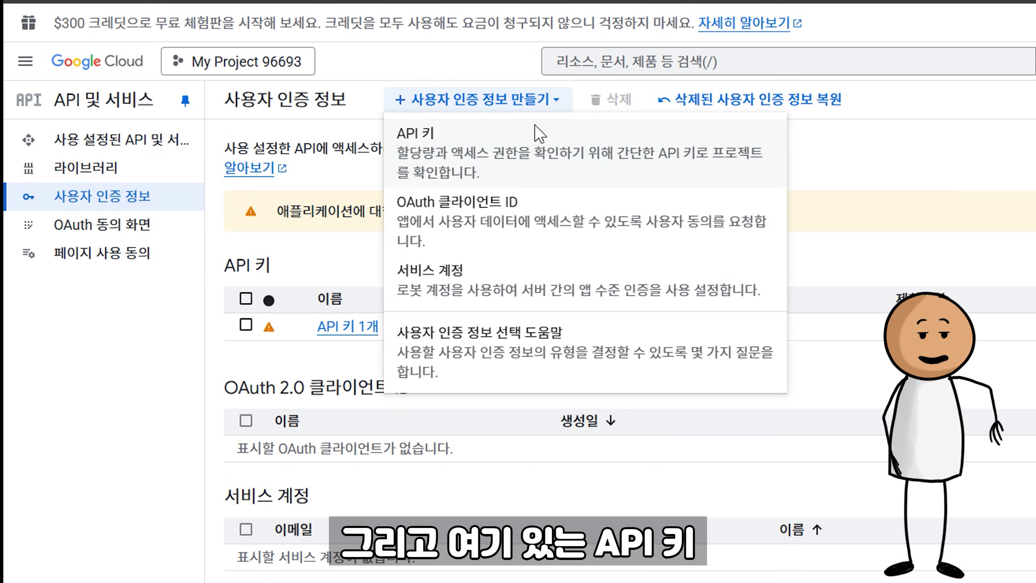
click(485, 169)
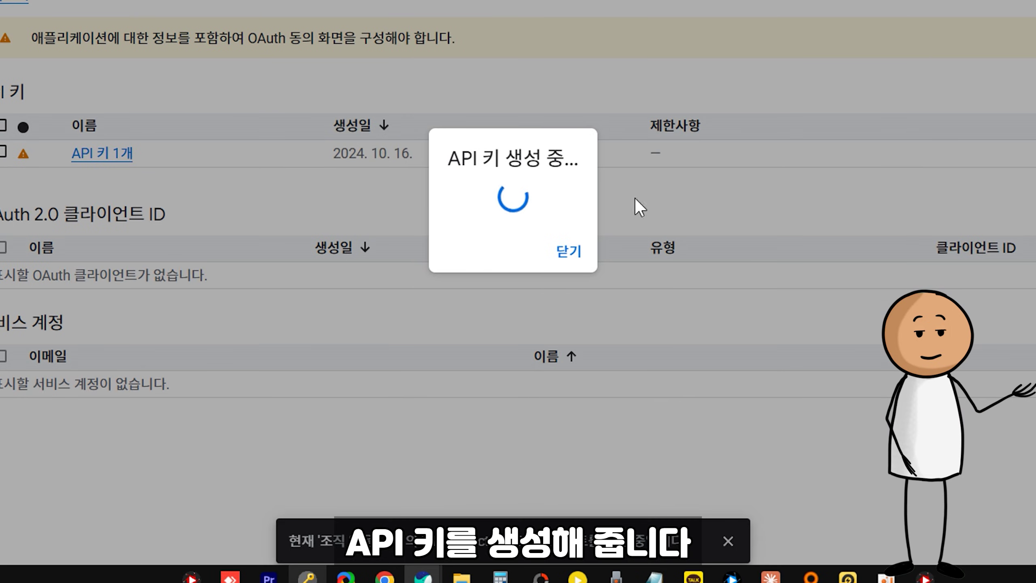
click(691, 187)
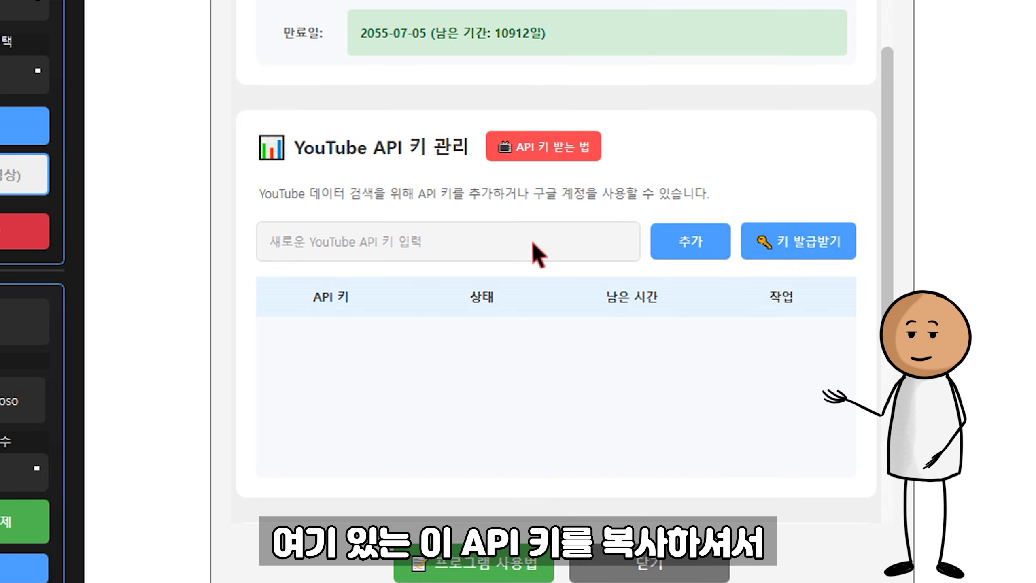
click(531, 244)
key(ctrl+v)
click(674, 245)
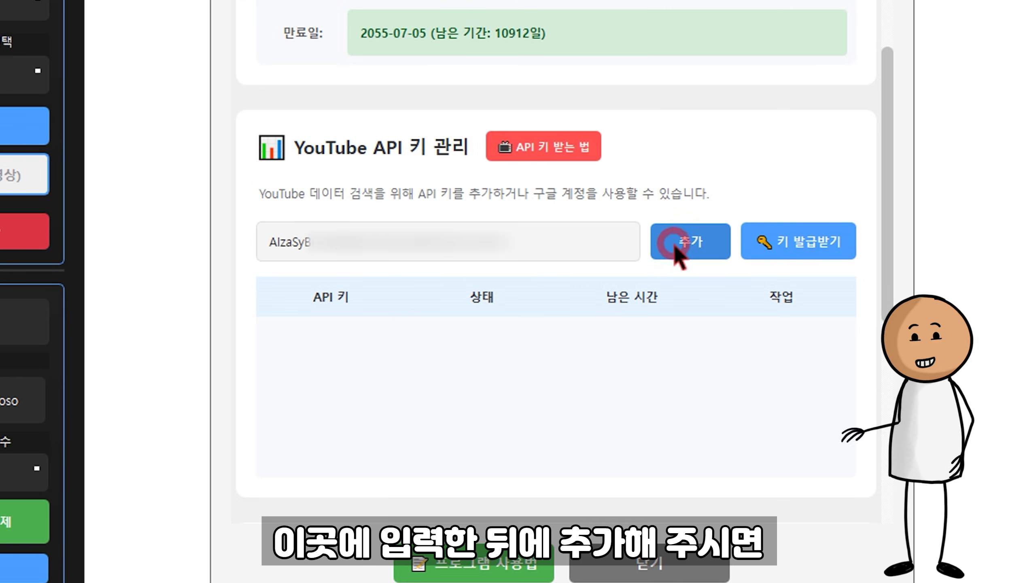
Step: Dismiss the key registration message and enter 10000 in Windows Calculator
click(658, 268)
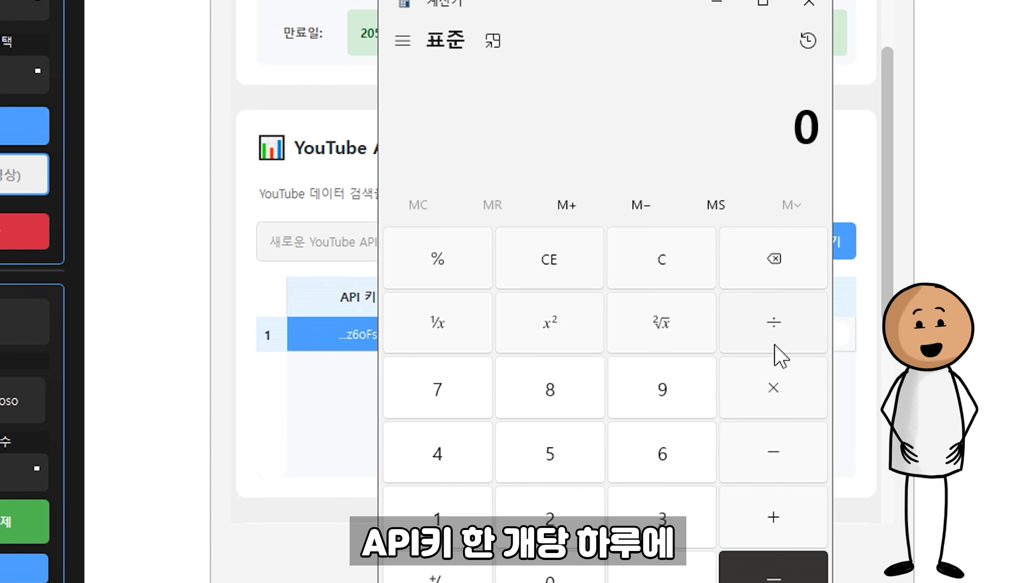
text(100000)
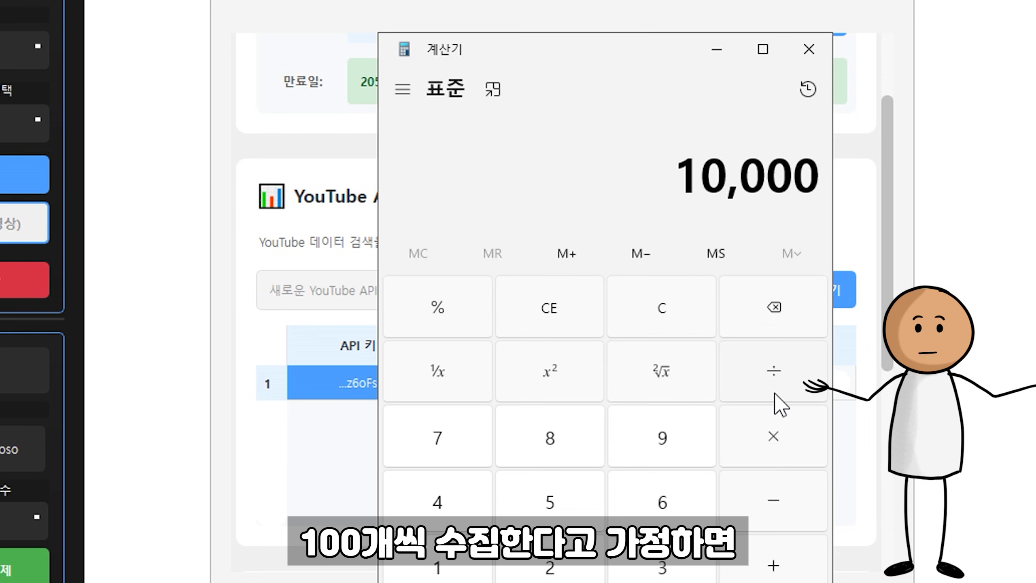
Step: Divide 10,000 daily units by 200 in Calculator to get 50 searches per key
click(776, 393)
text(200)
key(Return)
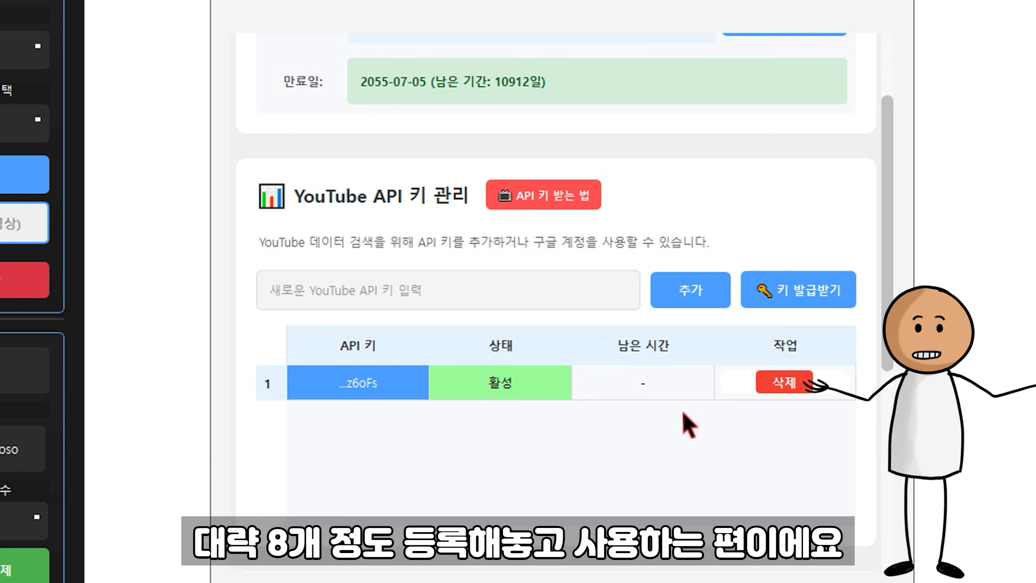
scroll(689, 425, up, 1)
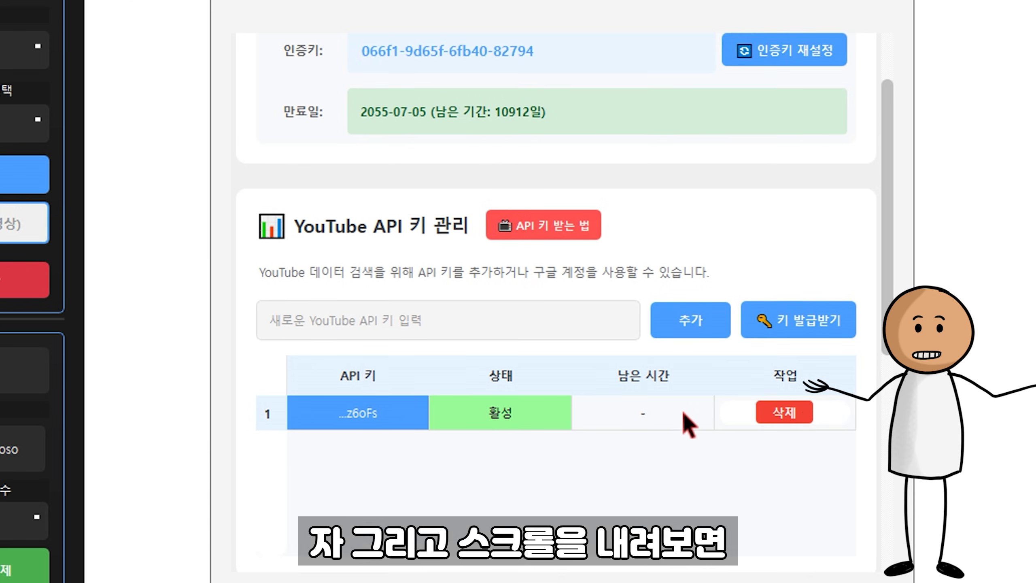
Step: Create a Gemini API key in the blog project on Google AI Studio and add it to Tube Lens
scroll(689, 425, down, 8)
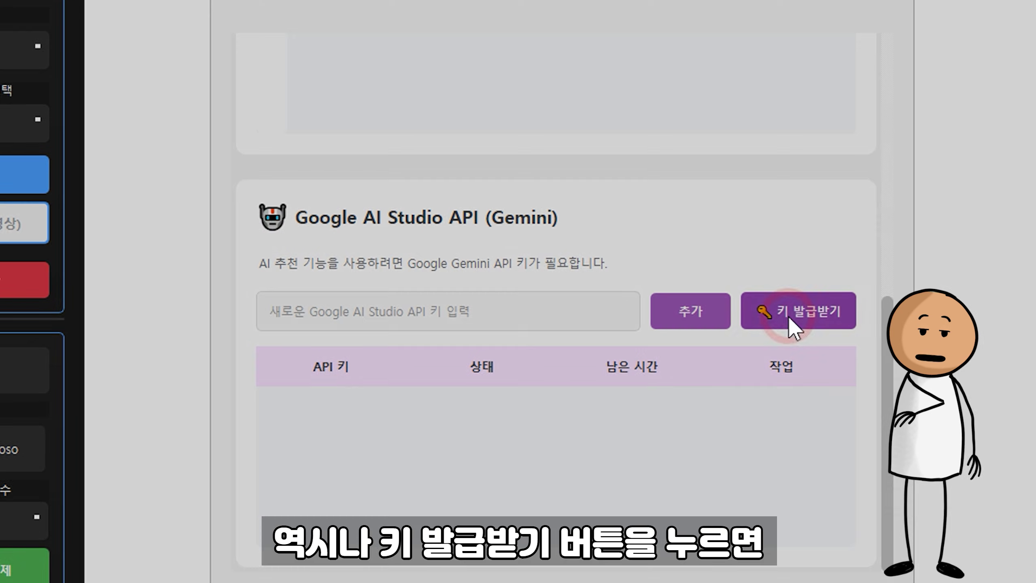
click(790, 320)
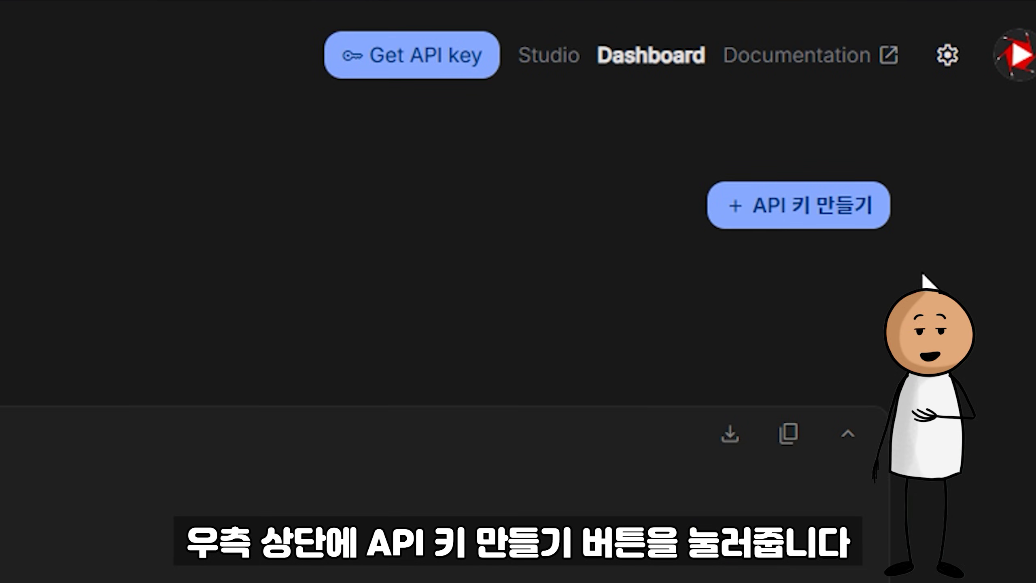
click(795, 231)
click(614, 240)
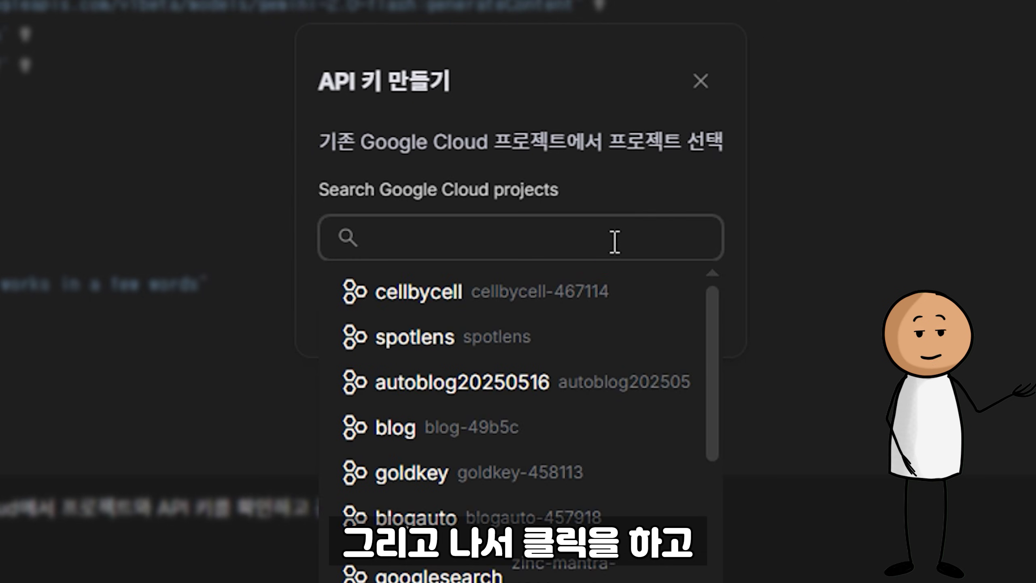
click(404, 427)
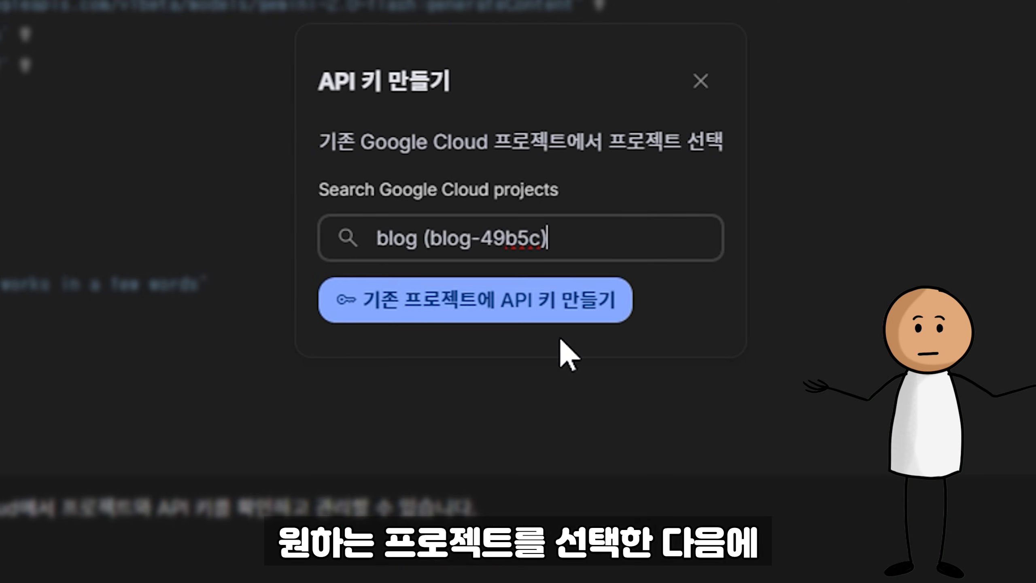
click(541, 304)
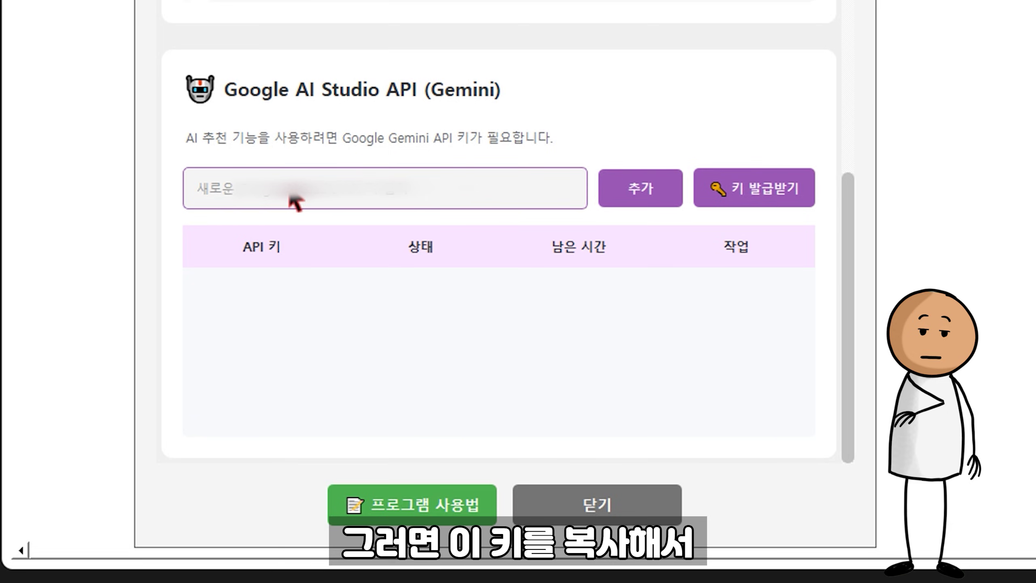
key(ctrl+v)
click(638, 180)
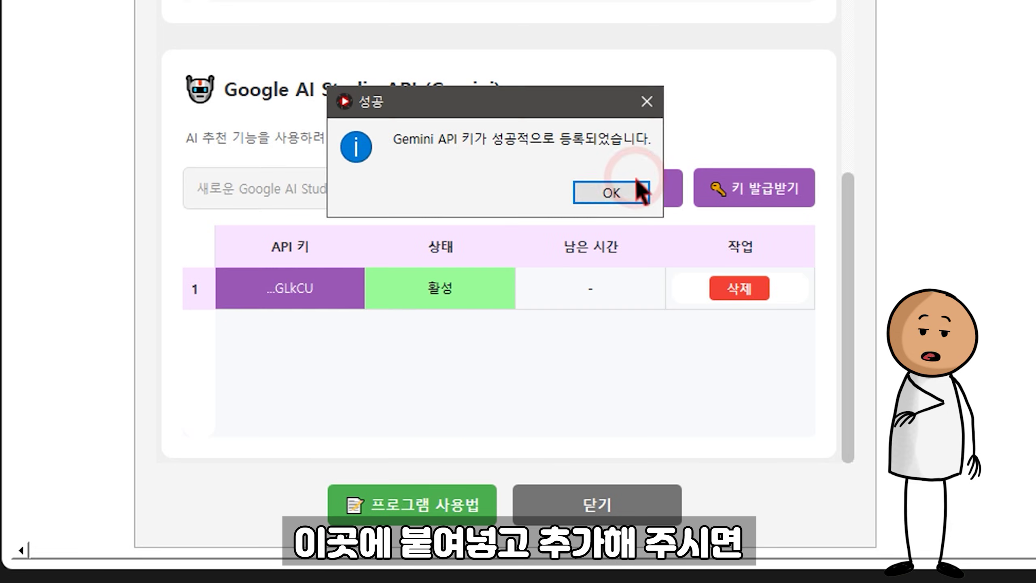
click(637, 184)
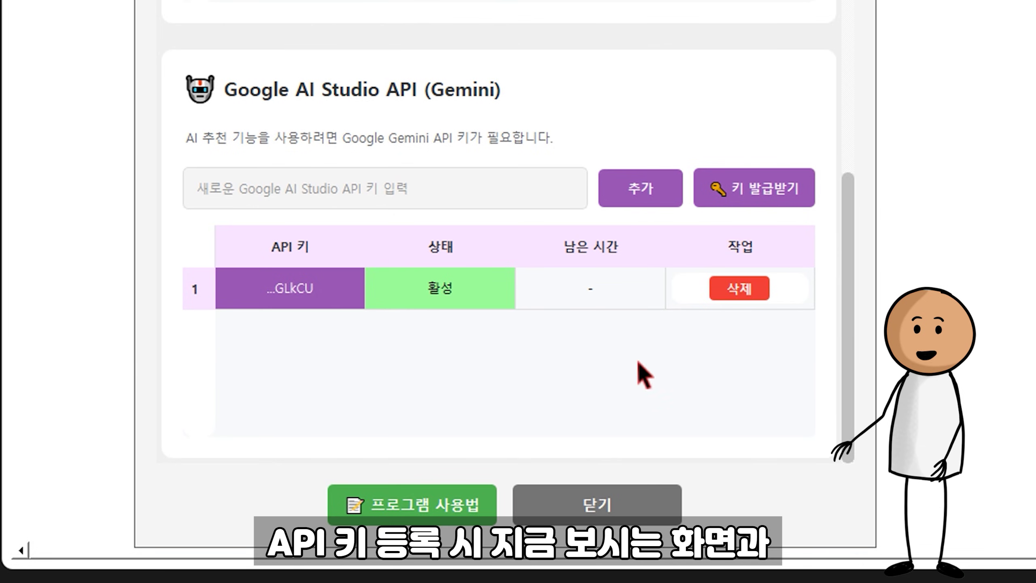
Step: Scroll the settings back up and close the 설정 window
scroll(637, 359, up, 10)
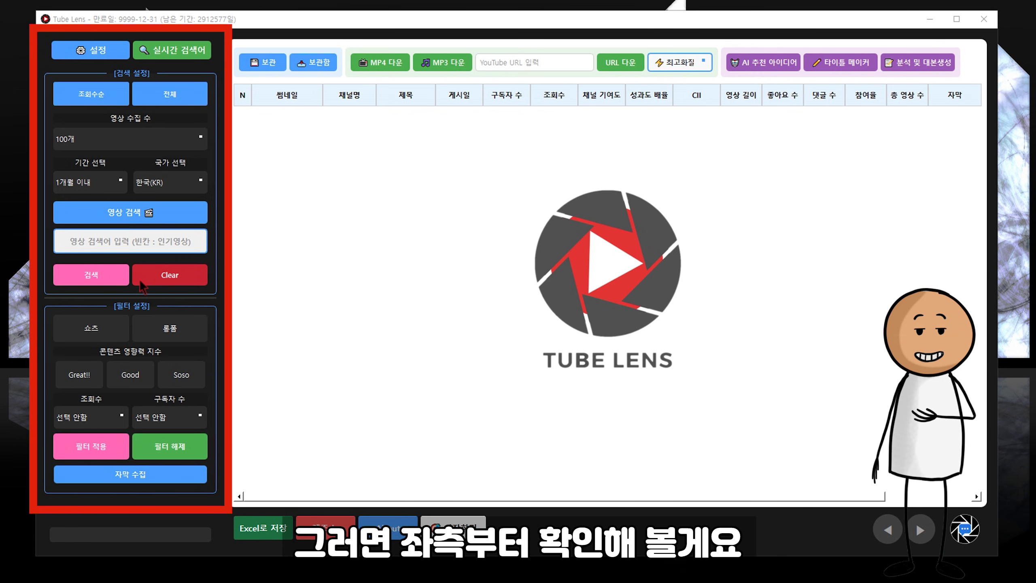
click(110, 51)
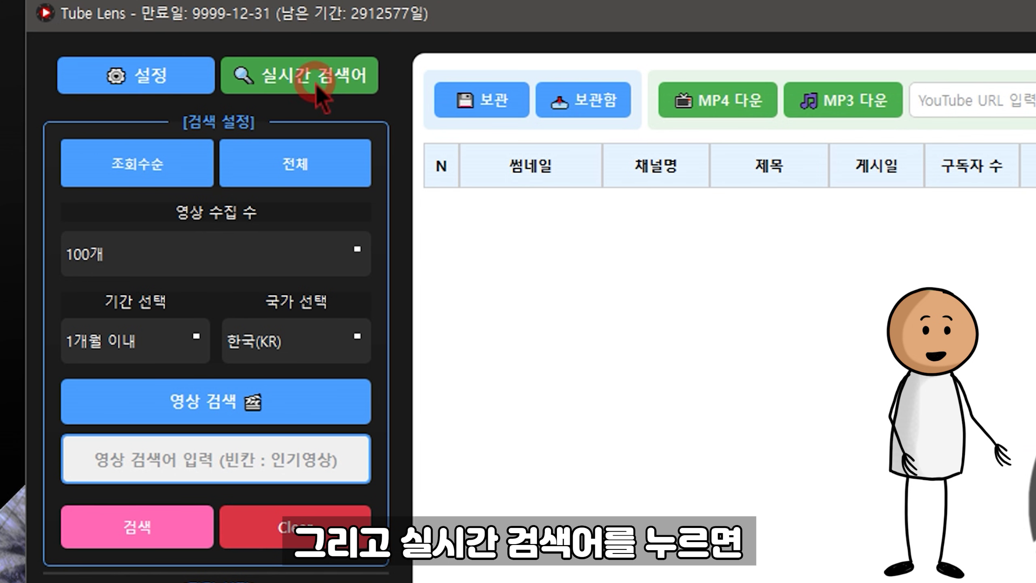
Step: Glance at 실시간 검색어, keep 조회수순 sorting, and switch the content type to 재사용OK
click(316, 84)
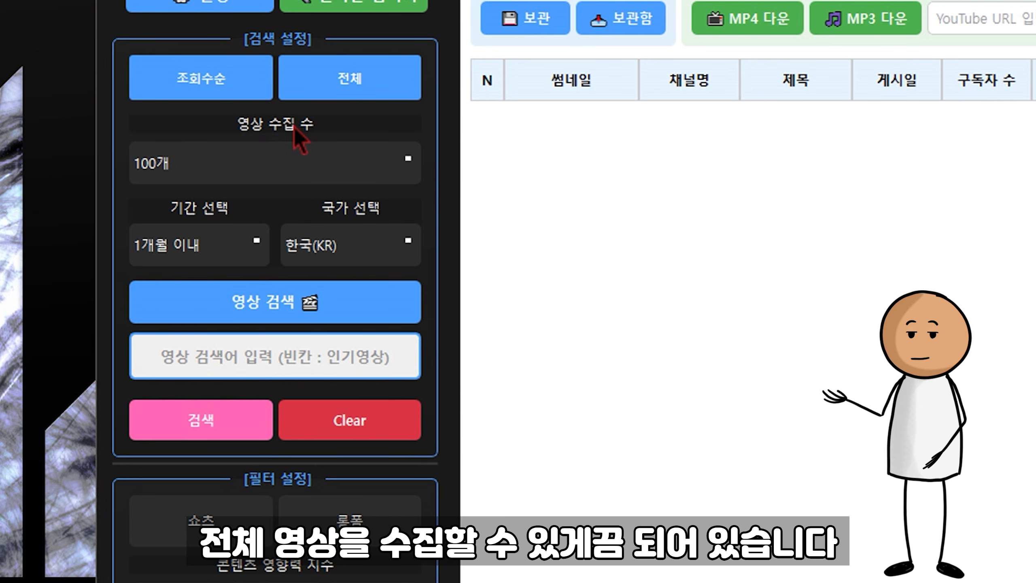
click(219, 76)
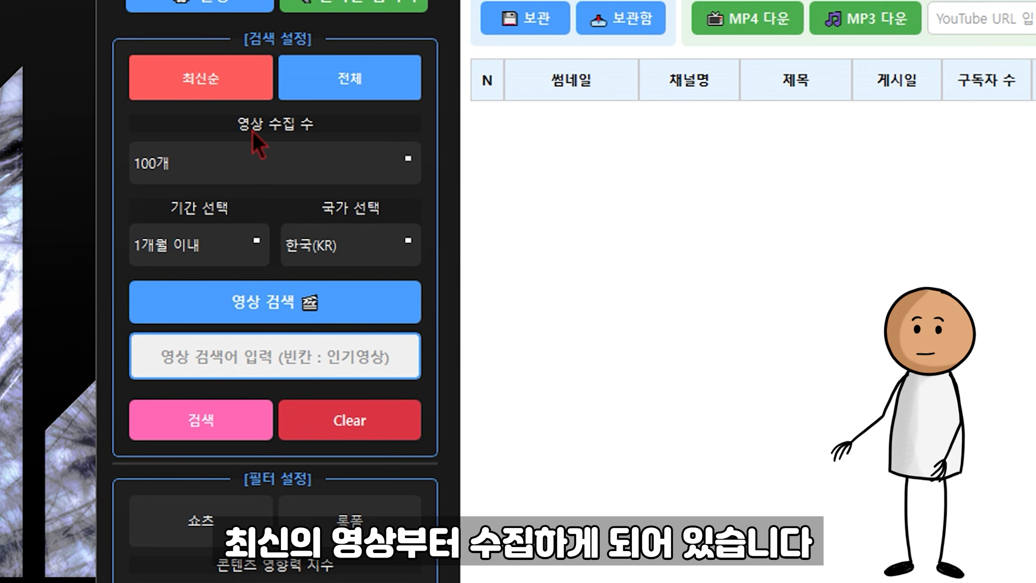
click(383, 75)
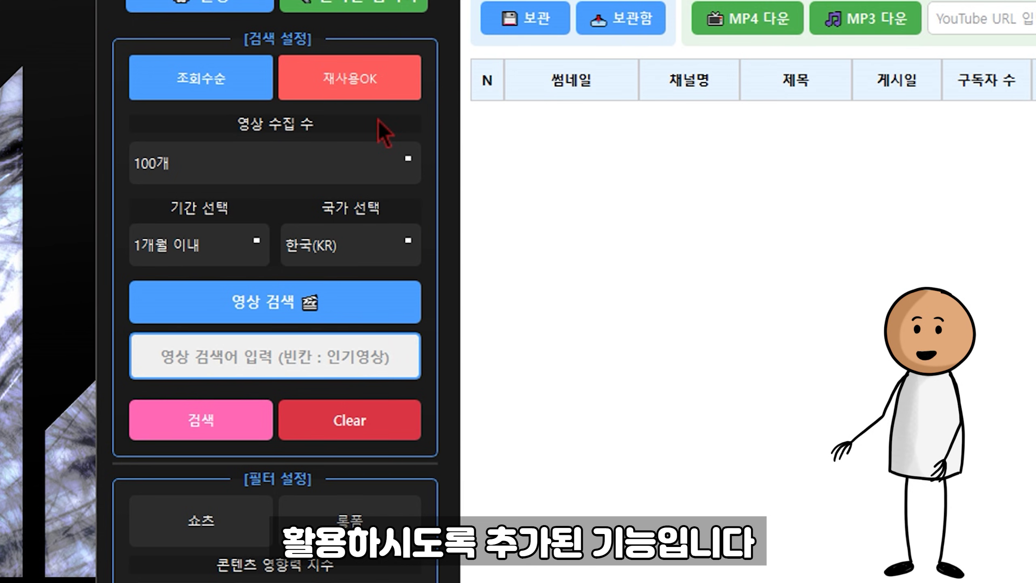
Step: Search for 의사 연고 videos
click(352, 388)
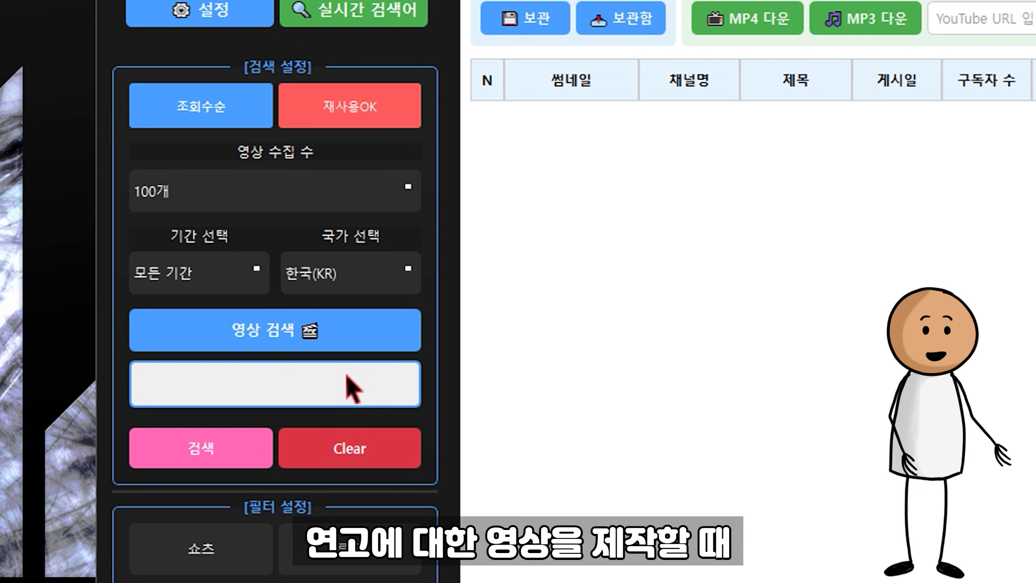
text(의사 연고)
scroll(351, 388, down, 1)
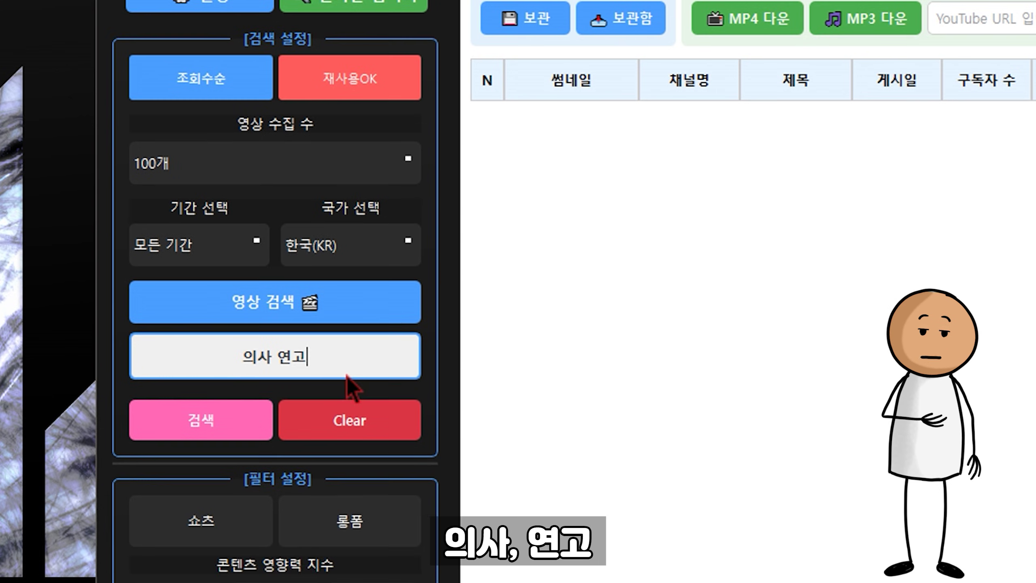
key(Return)
scroll(348, 380, up, 1)
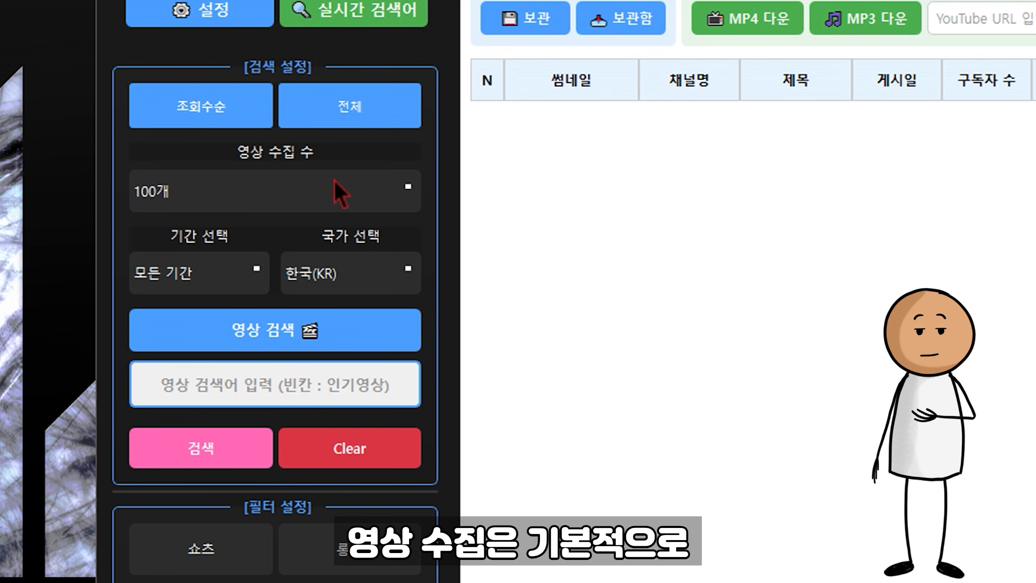
Step: Keep 100개 videos and set the search period to 1개월 이내 after trying 날짜 직접 선택
click(369, 190)
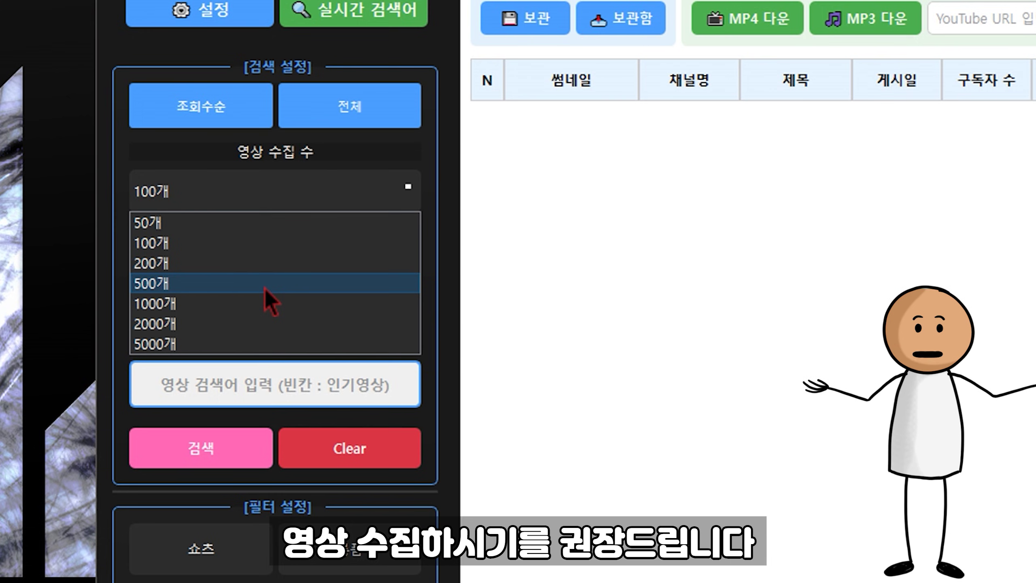
click(488, 240)
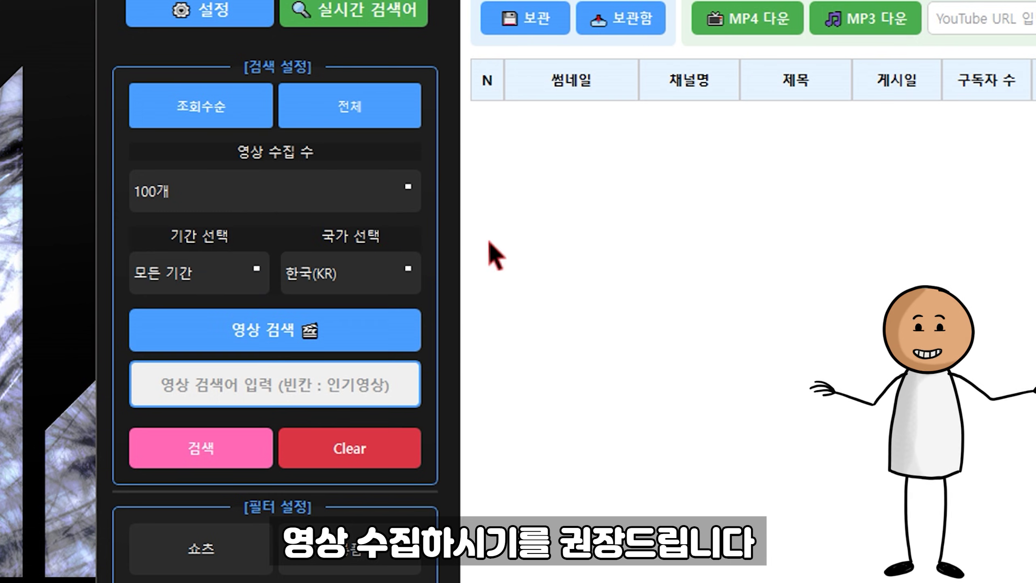
click(247, 272)
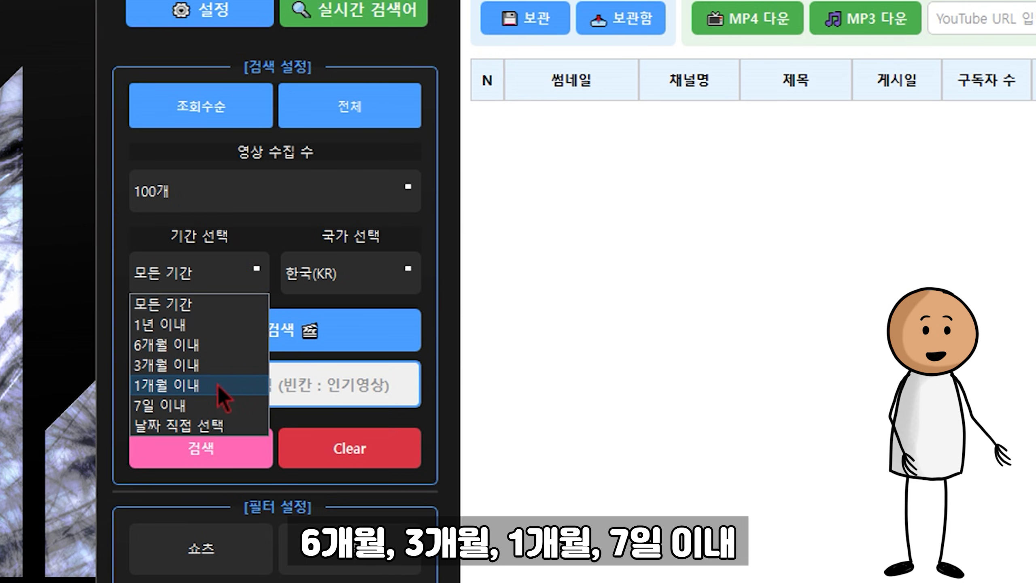
click(219, 423)
click(252, 316)
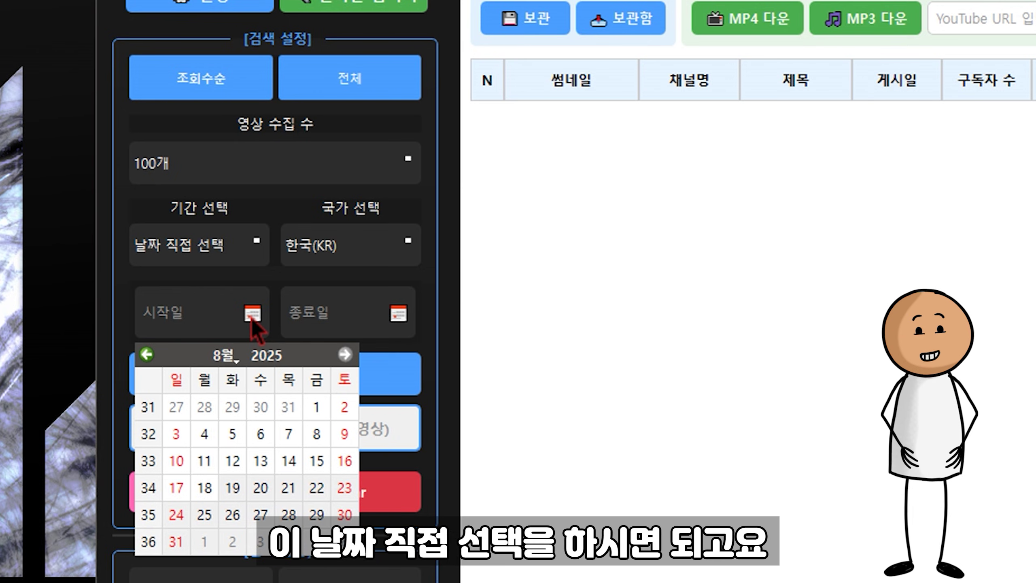
click(249, 253)
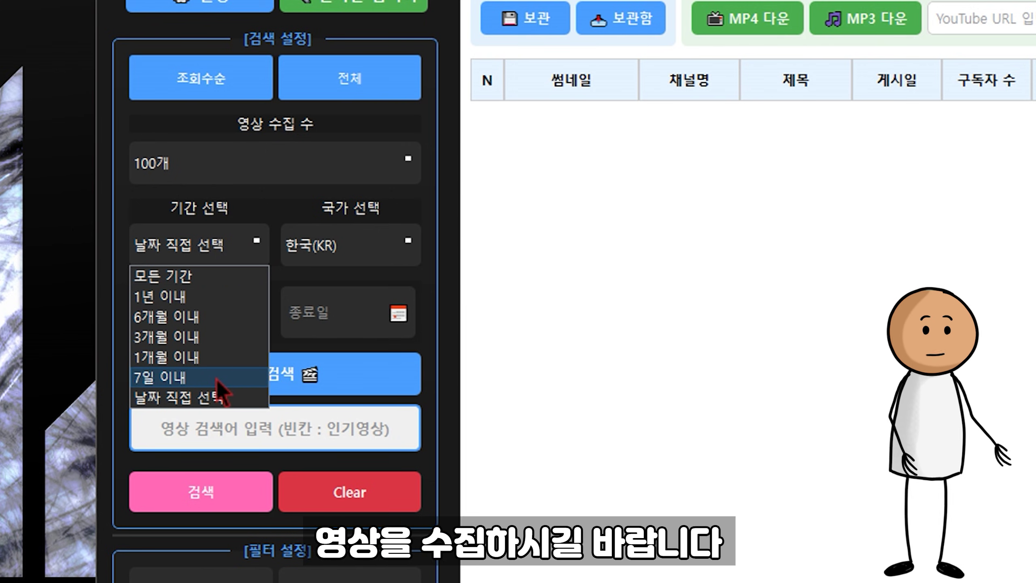
click(215, 359)
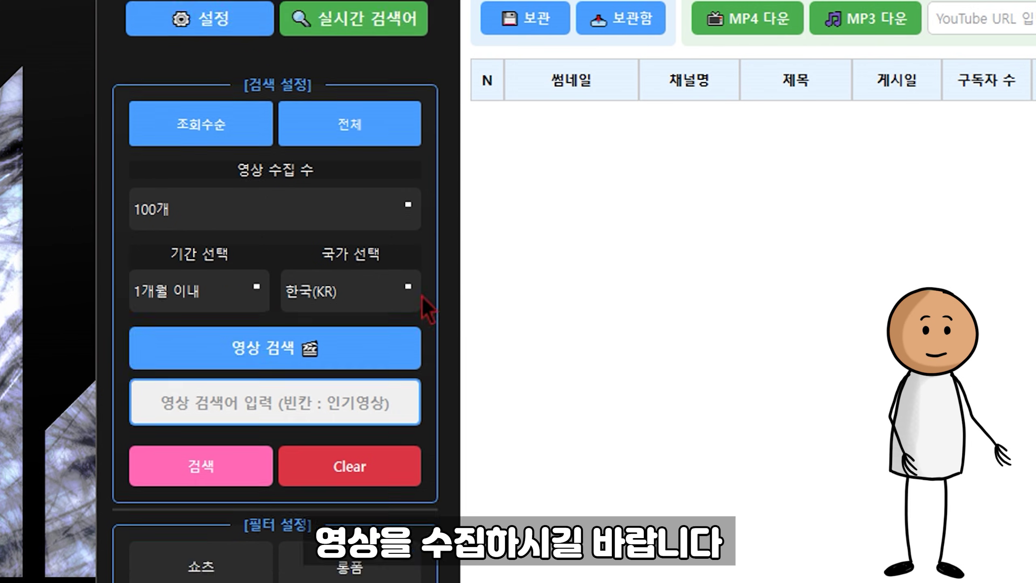
Step: Search 귀여운 강아지 with the country set to 일본(JP)
click(400, 294)
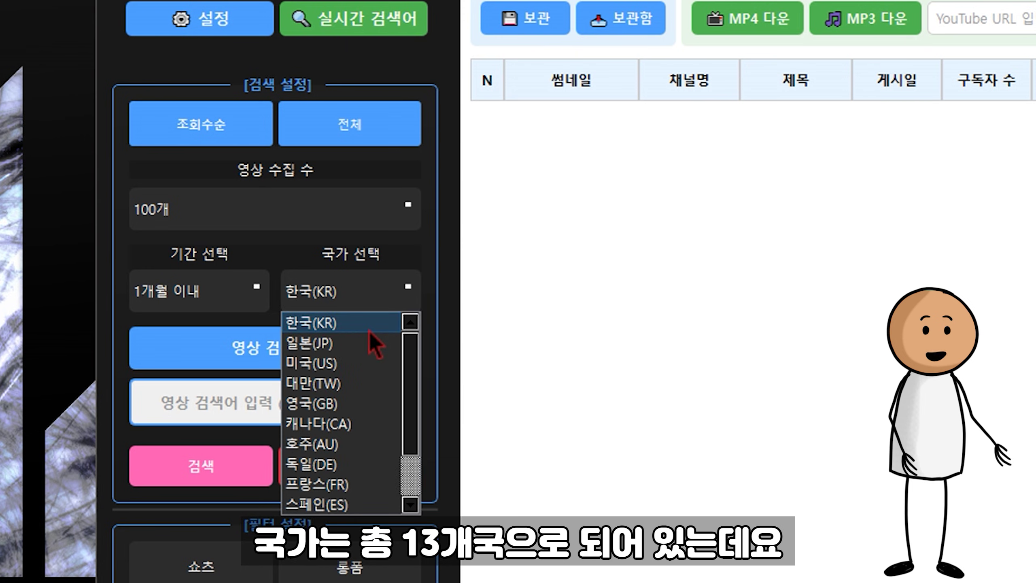
click(353, 339)
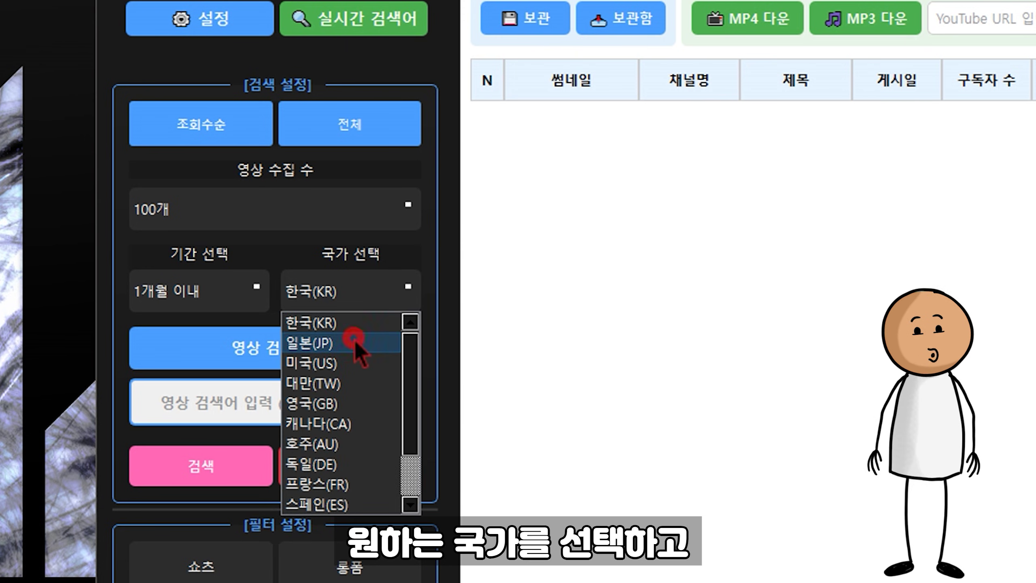
click(316, 404)
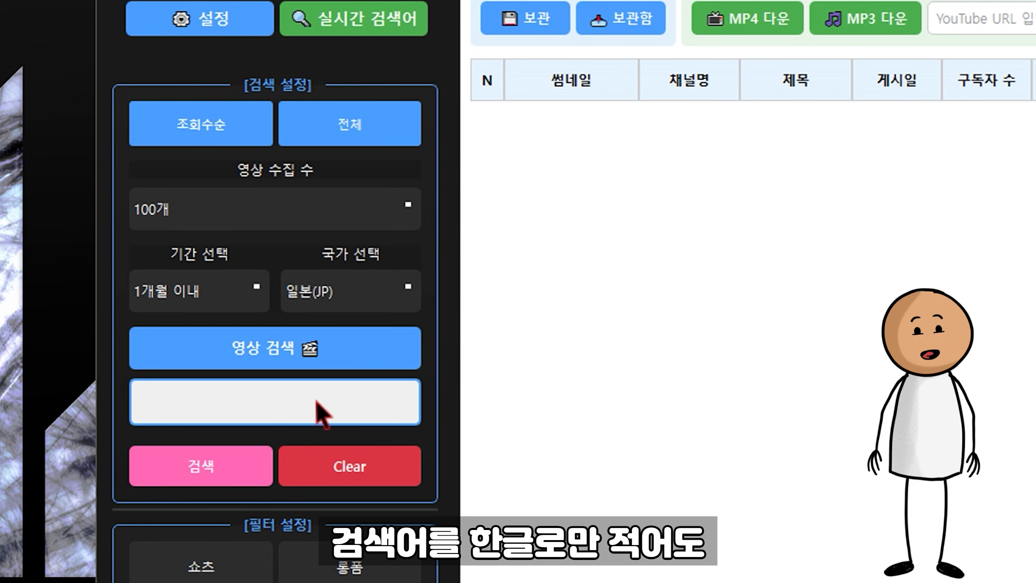
text(귀여운 강아지)
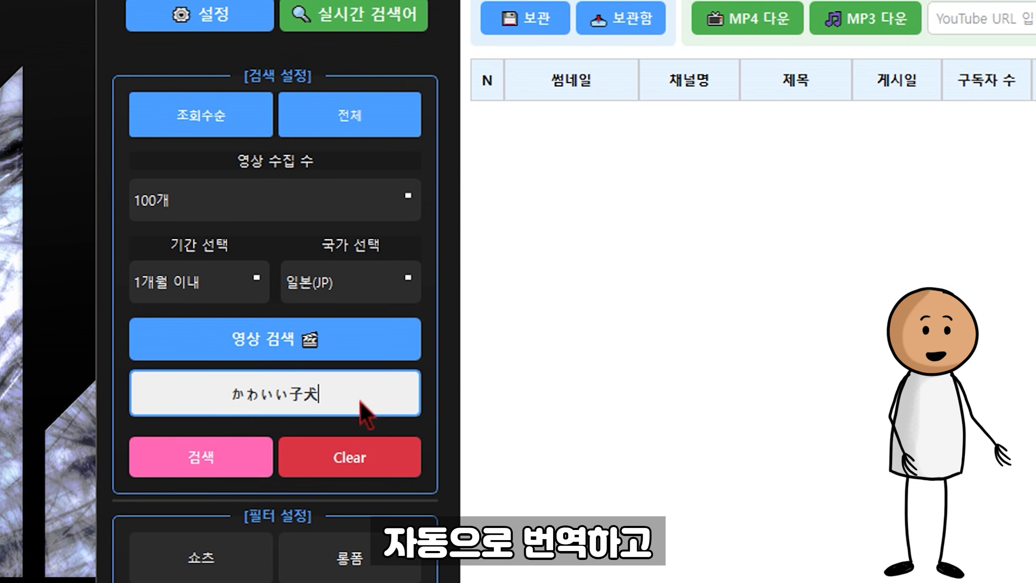
click(203, 456)
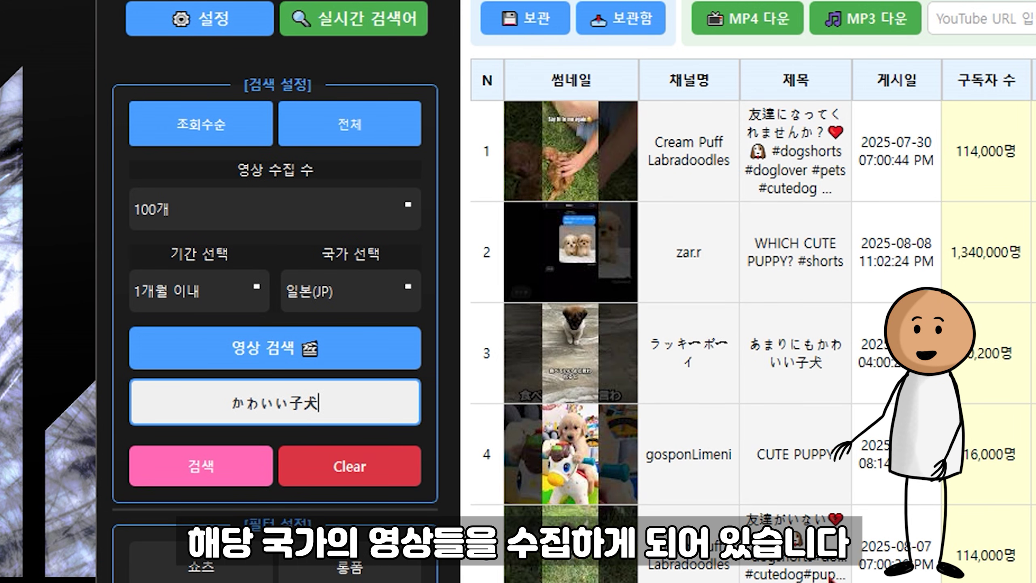
Step: Switch the country to 미국(US) and browse the foreign-language titles in the results
click(324, 302)
click(312, 359)
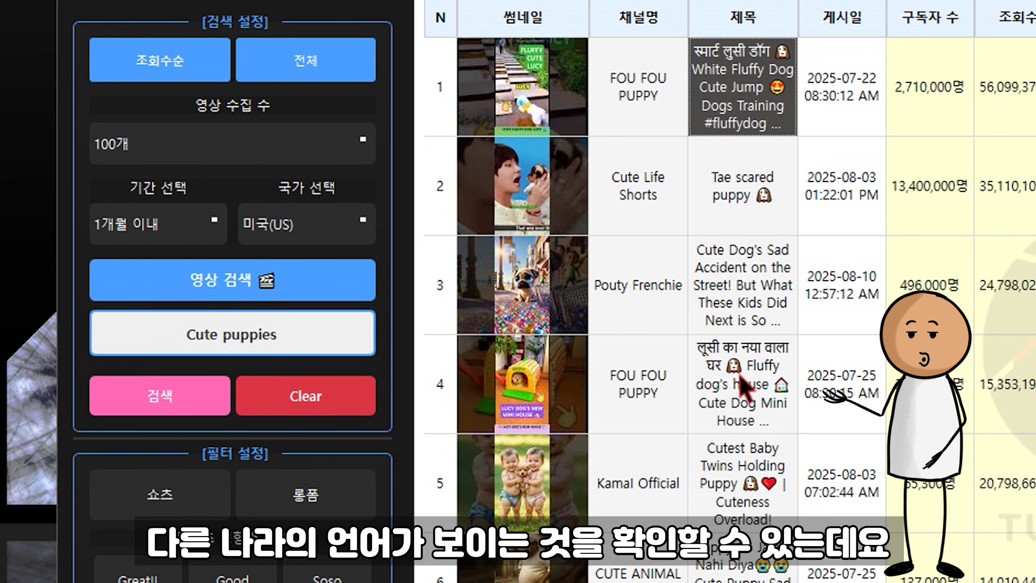
click(740, 379)
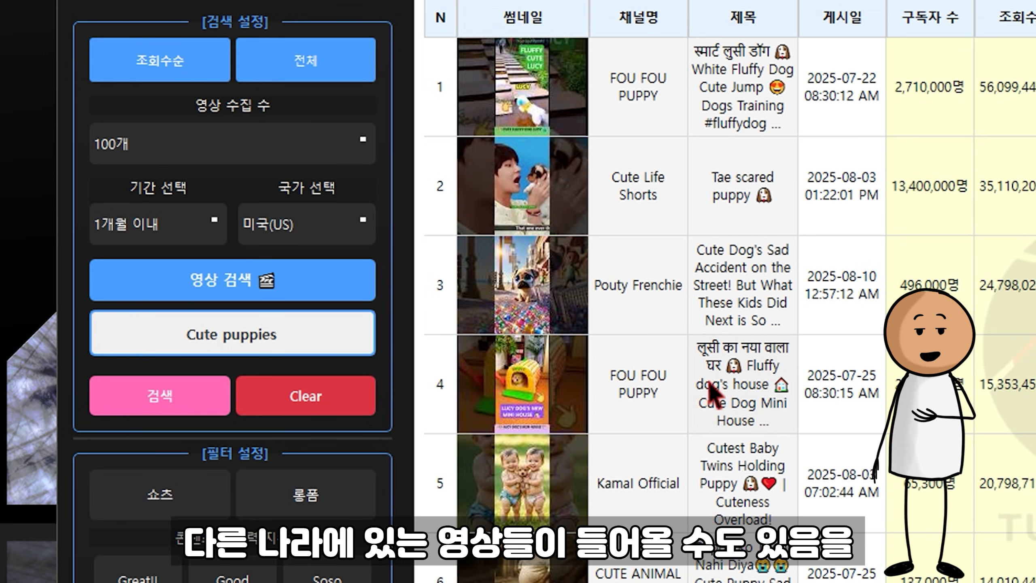
scroll(722, 437, down, 15)
scroll(722, 433, down, 8)
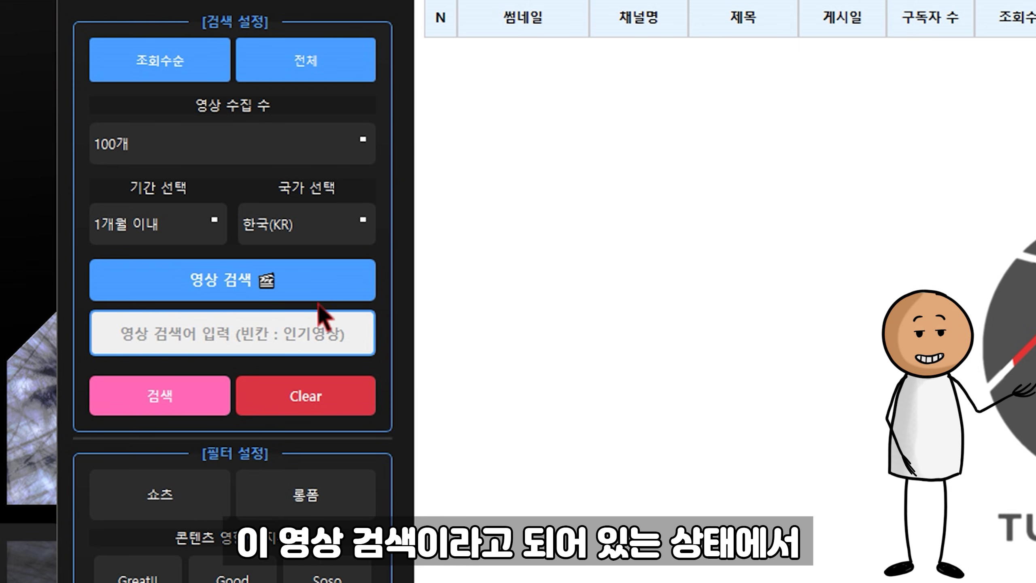
Step: Switch to 채널 검색 and search for the channel 잇섭
click(310, 332)
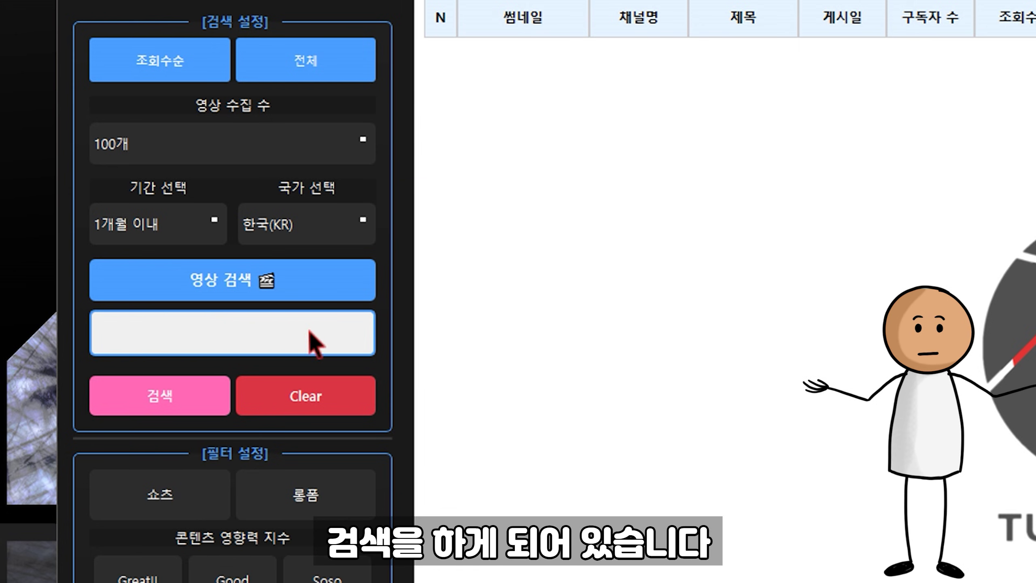
click(235, 287)
click(347, 333)
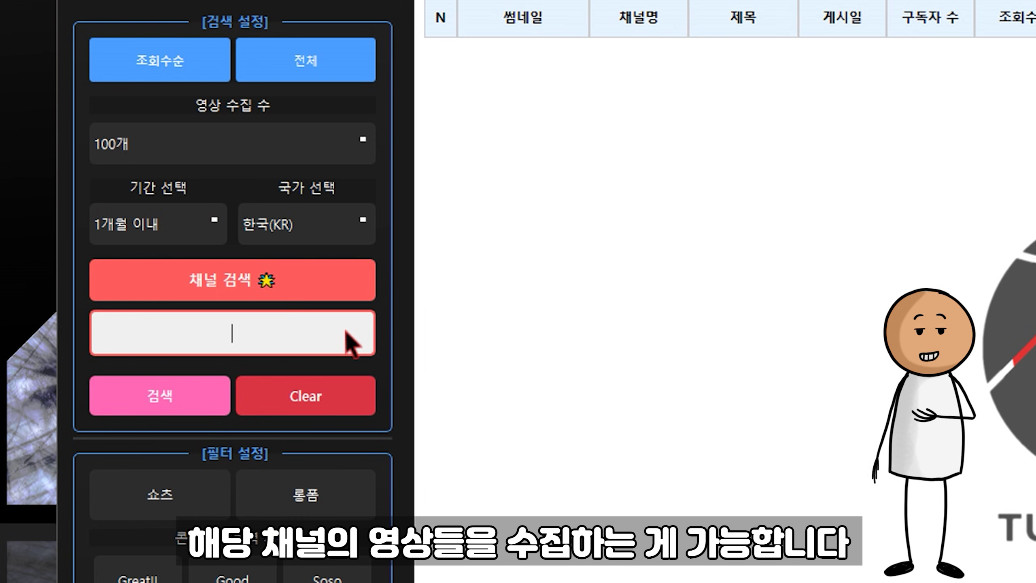
text(잇섭)
scroll(347, 333, down, 1)
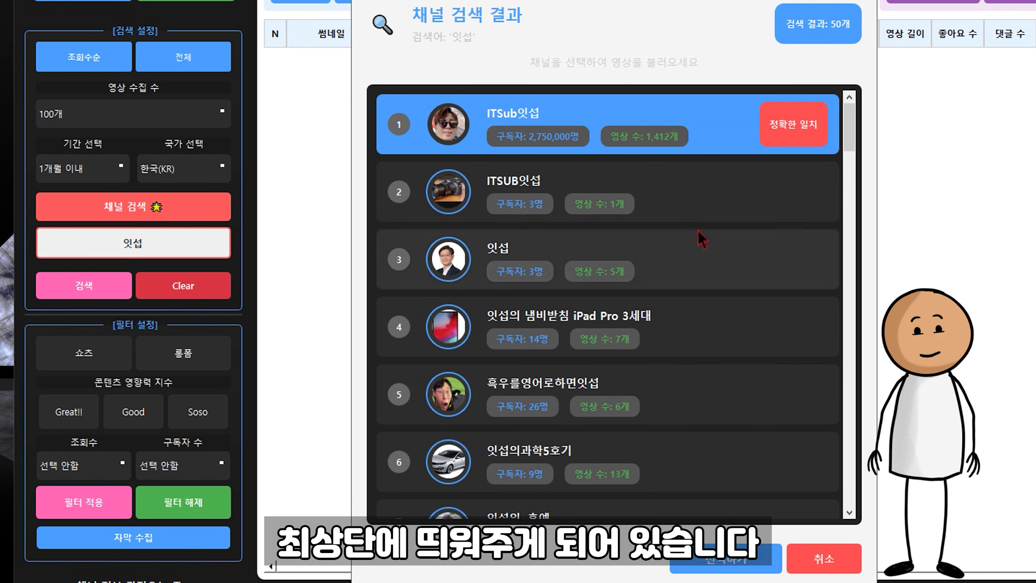
Step: Choose ITSub잇섭 in the channel results and load its videos into the table
click(710, 326)
click(710, 211)
click(693, 133)
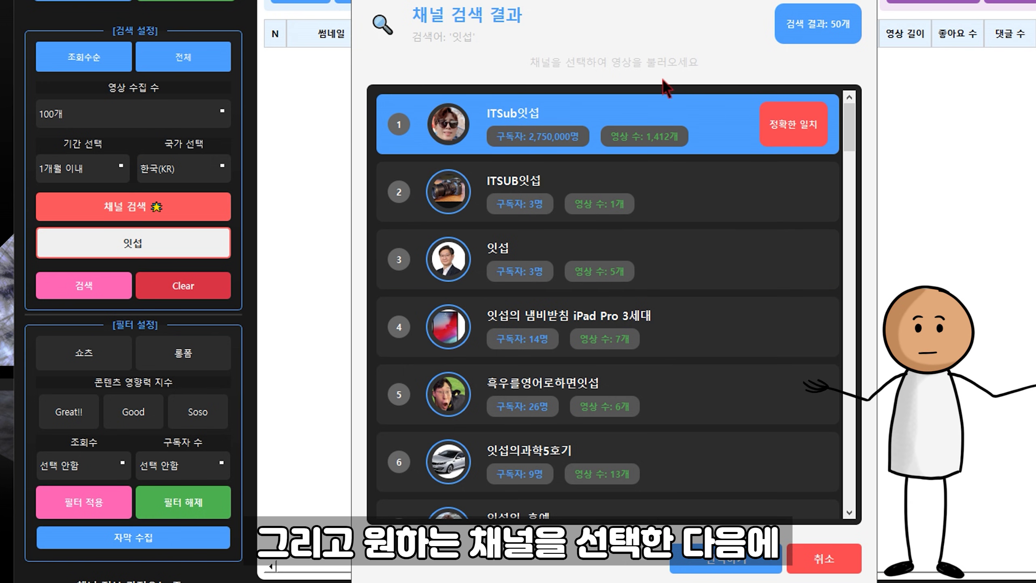
click(728, 564)
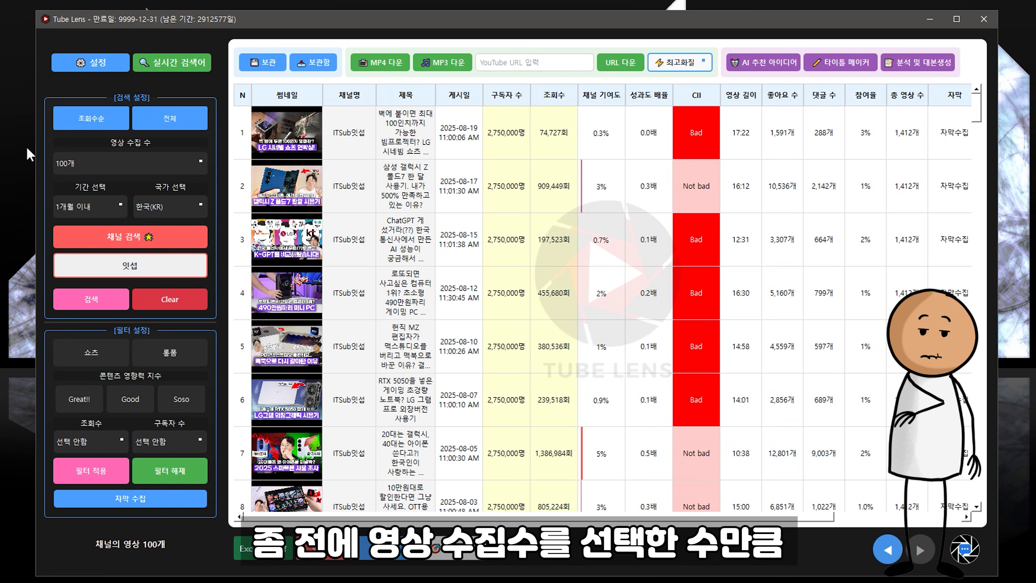
drag(975, 103, 966, 462)
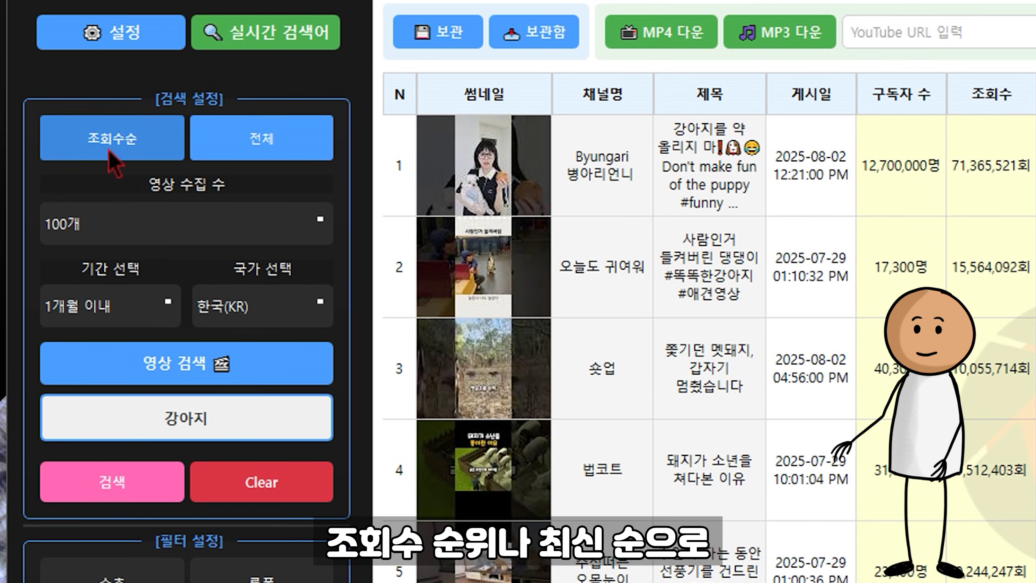
Step: Toggle sorting to 최신순 and back to 조회수순, then 재사용OK and back to 전체
click(170, 127)
click(169, 126)
click(237, 138)
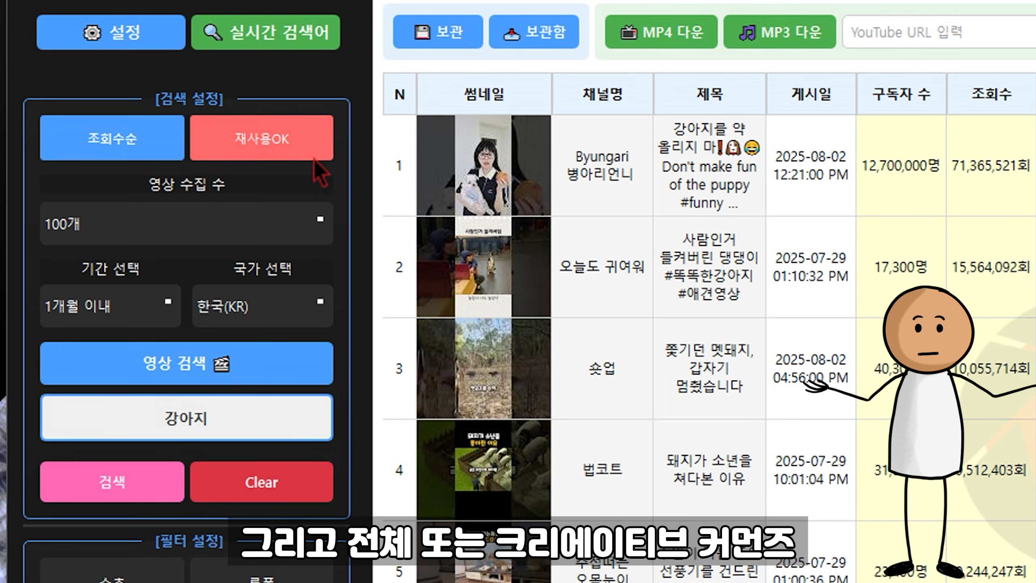
click(313, 158)
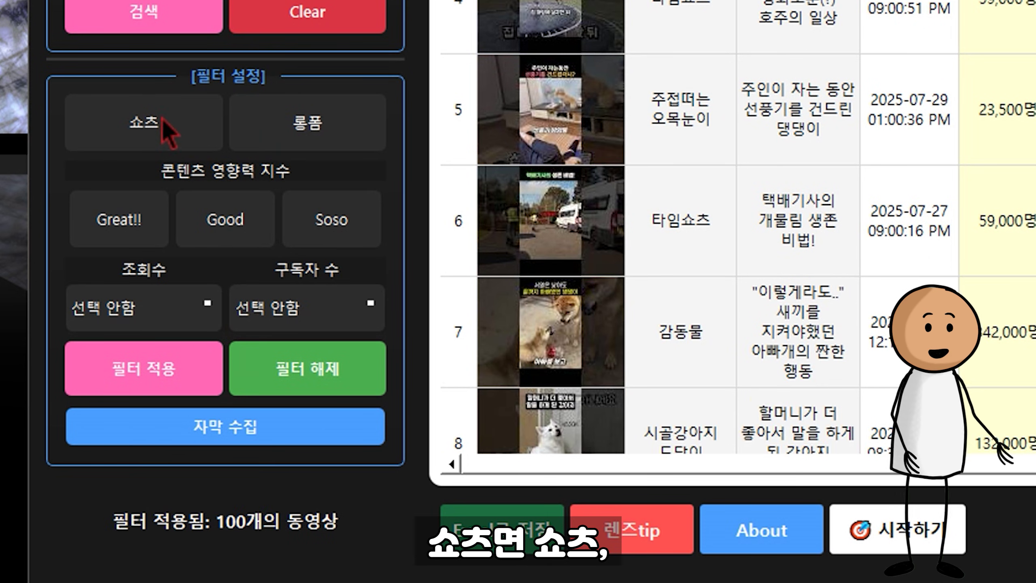
Step: Try the Shorts and long-form format filters, applying each to the results
click(162, 119)
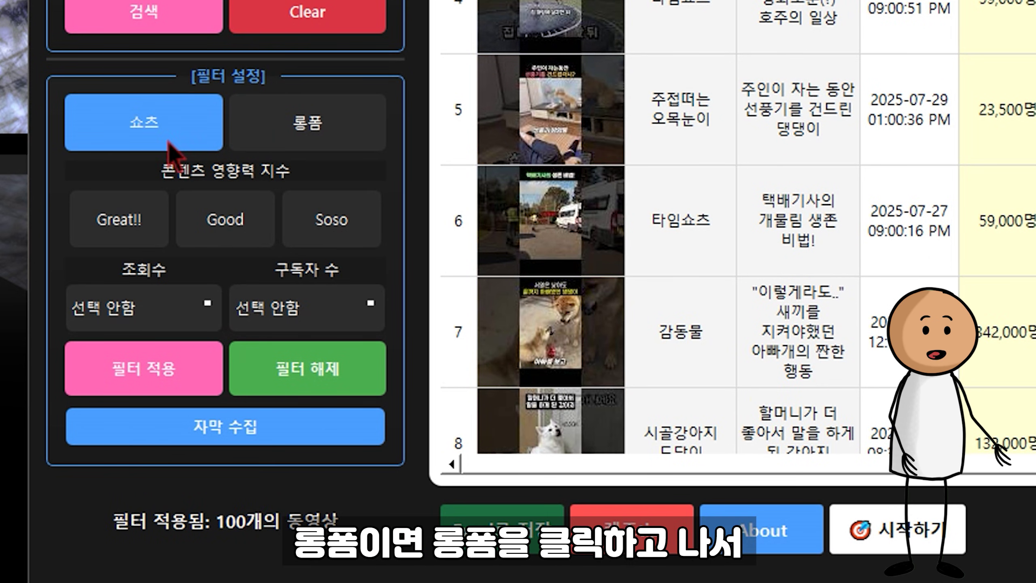
click(306, 136)
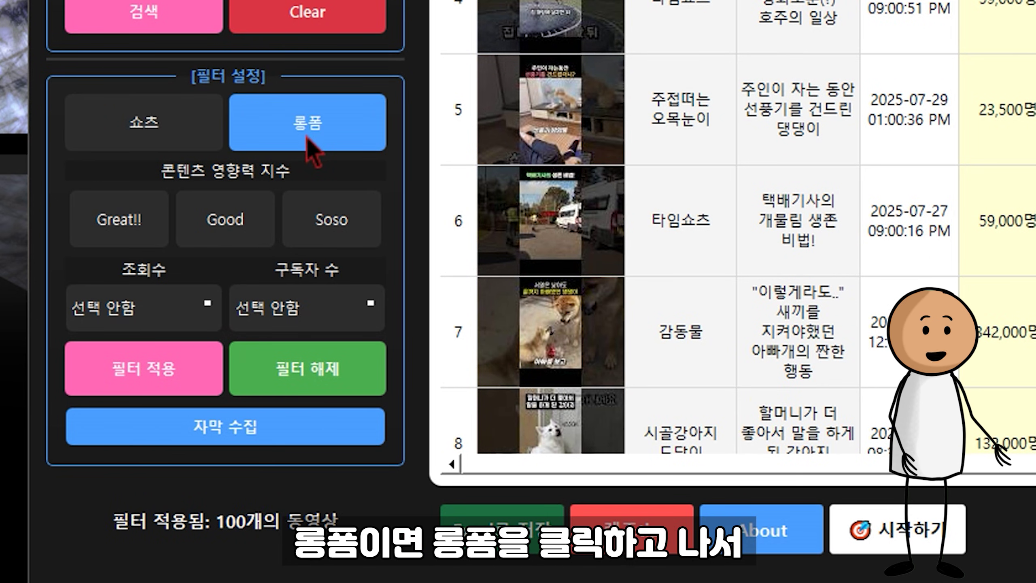
click(182, 123)
click(162, 368)
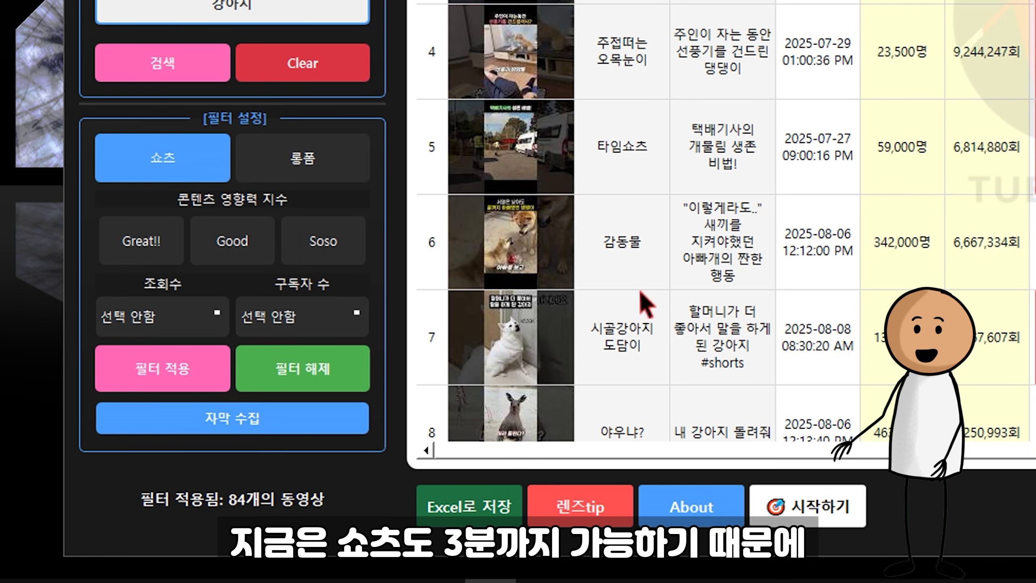
click(302, 160)
click(175, 369)
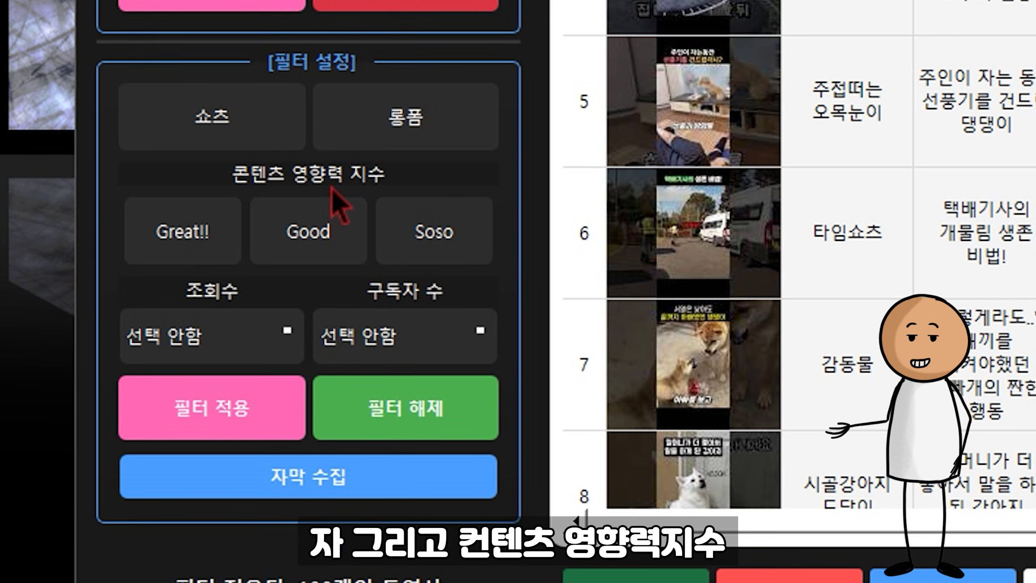
Step: Filter the 강아지 results to Great!! content-influence videos
click(214, 231)
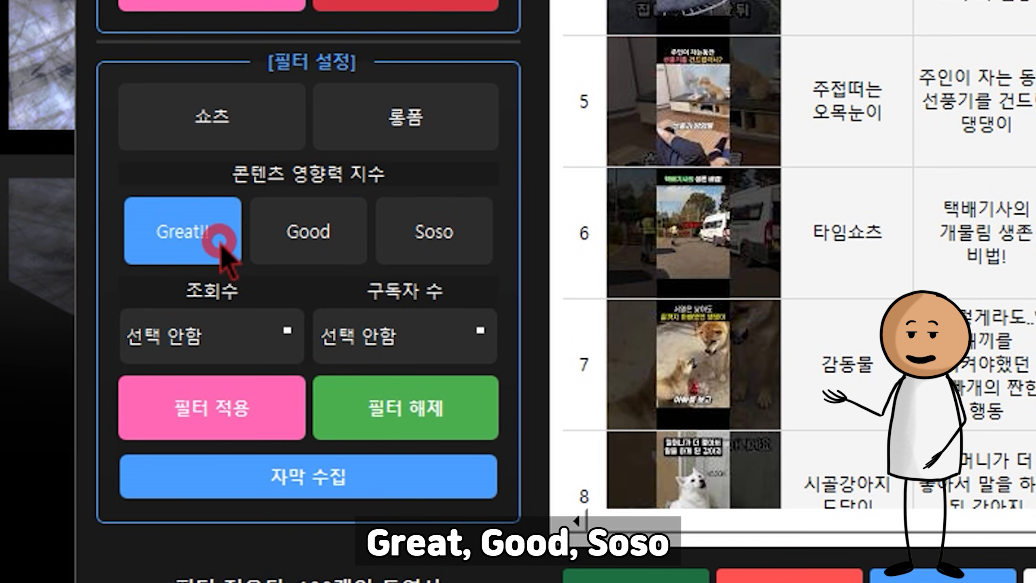
click(310, 245)
click(431, 240)
click(431, 240)
click(294, 230)
click(233, 234)
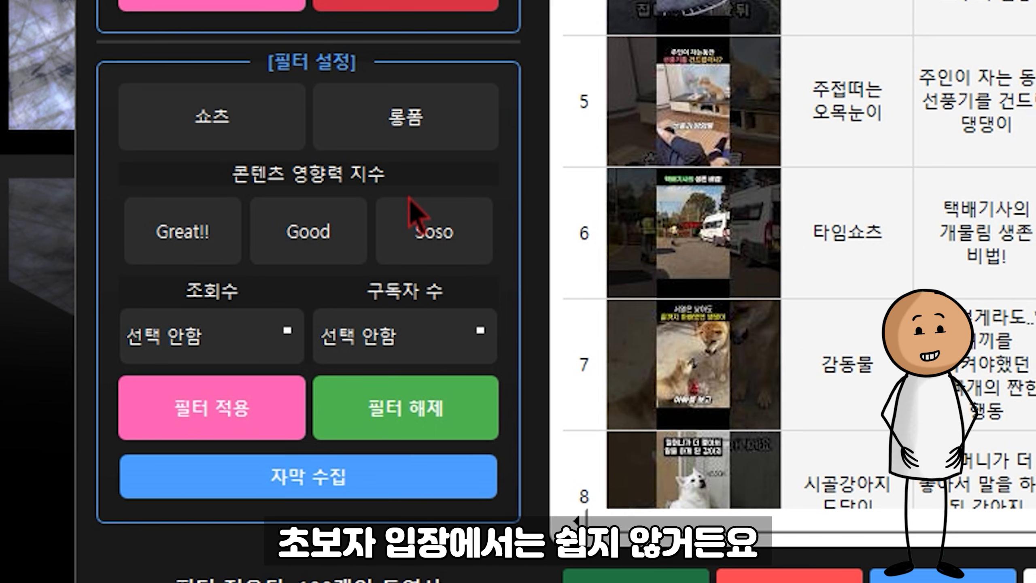
click(219, 236)
click(273, 420)
Step: Compare subscriber and view counts in rows 1–6, then add the Good influence level
click(1035, 0)
drag(720, 131, 720, 501)
drag(793, 93, 788, 575)
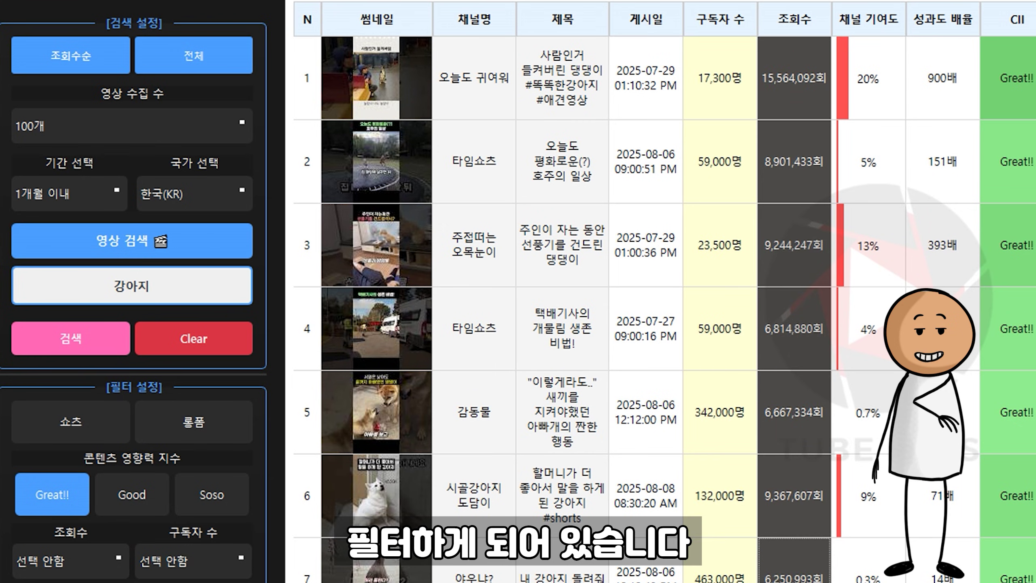
click(792, 580)
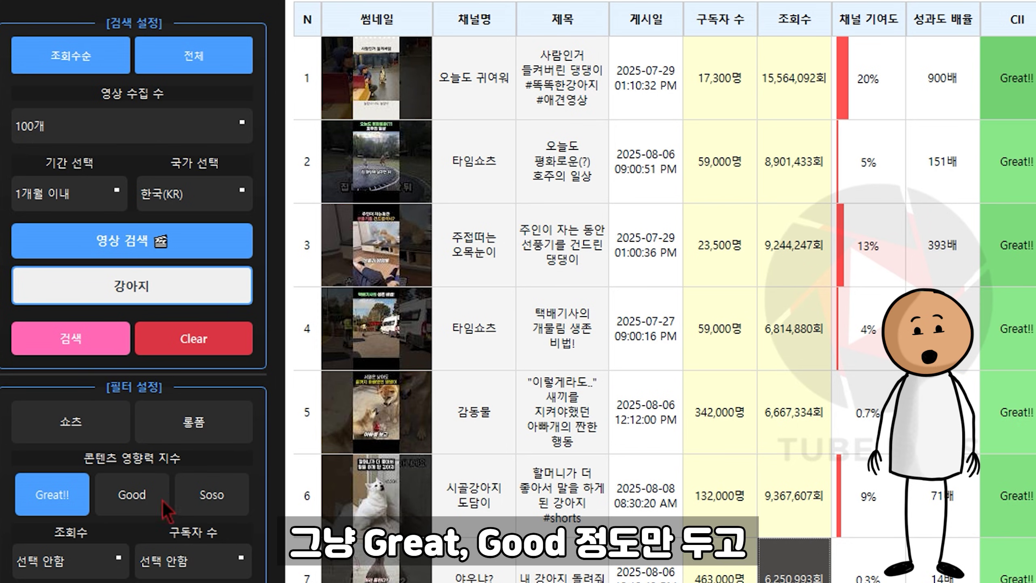
click(143, 494)
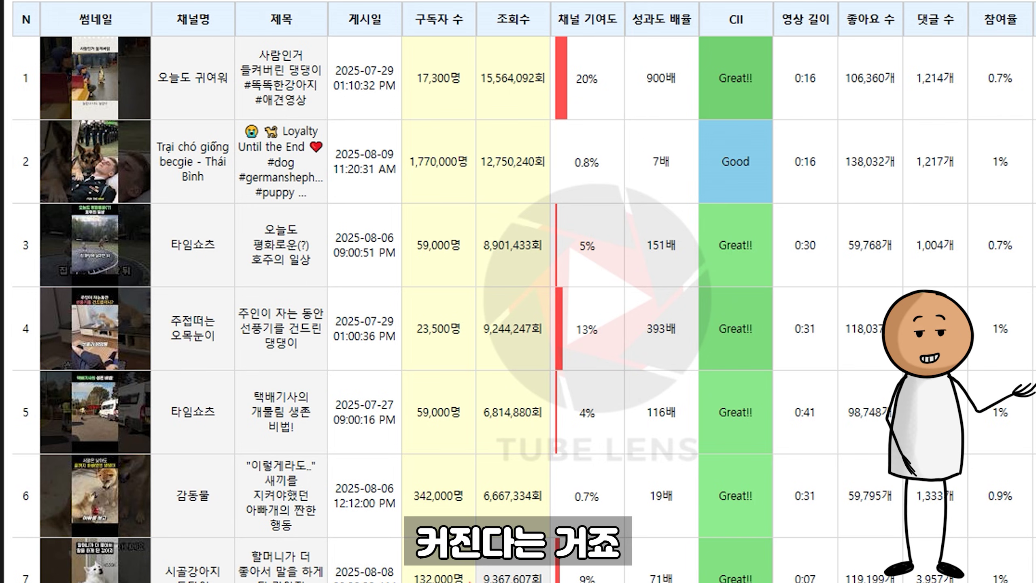
click(292, 229)
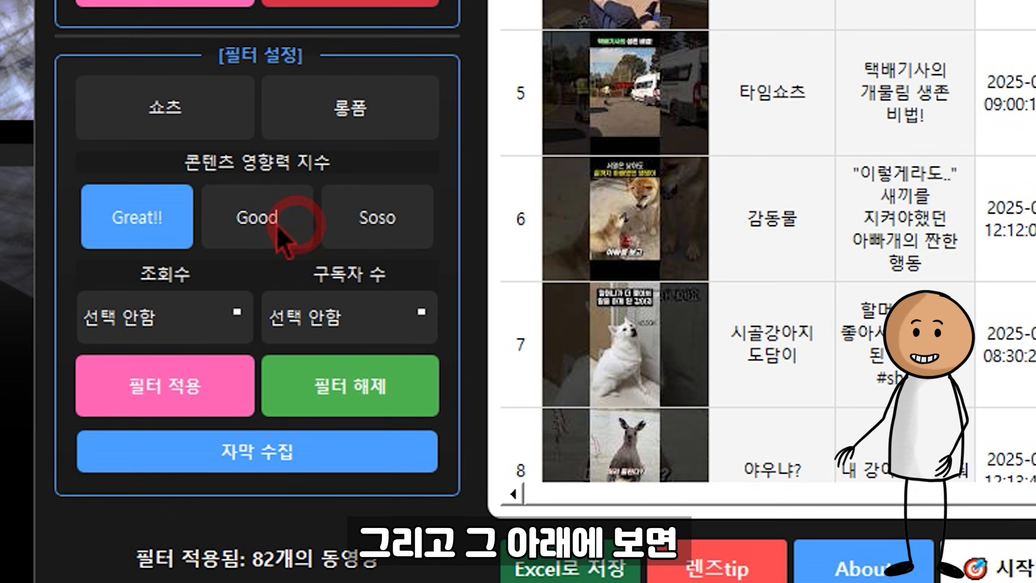
Step: Clear the Great!!/Good filters and apply a 100만 이상 view-count filter
click(175, 223)
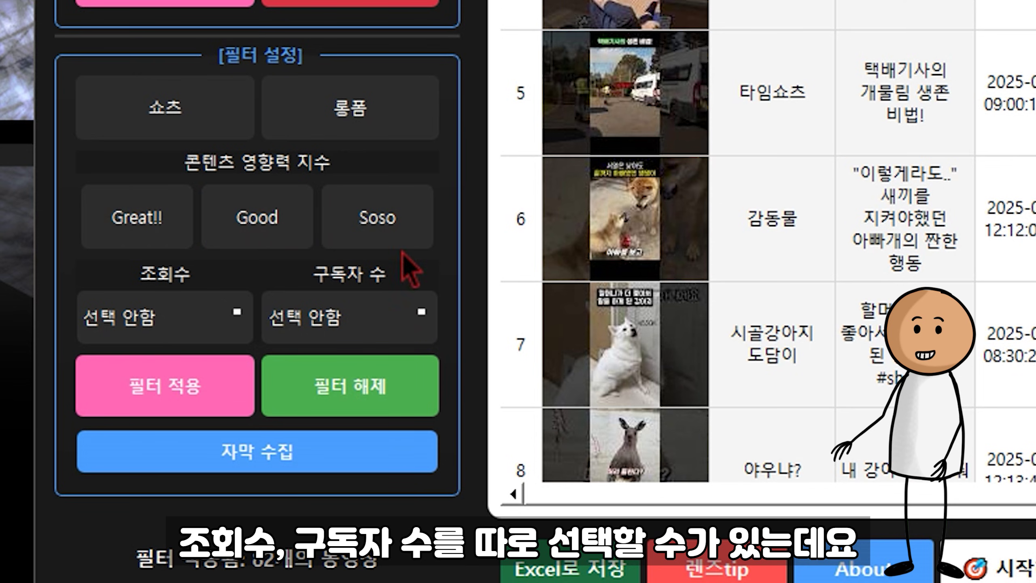
click(227, 326)
click(224, 324)
click(383, 311)
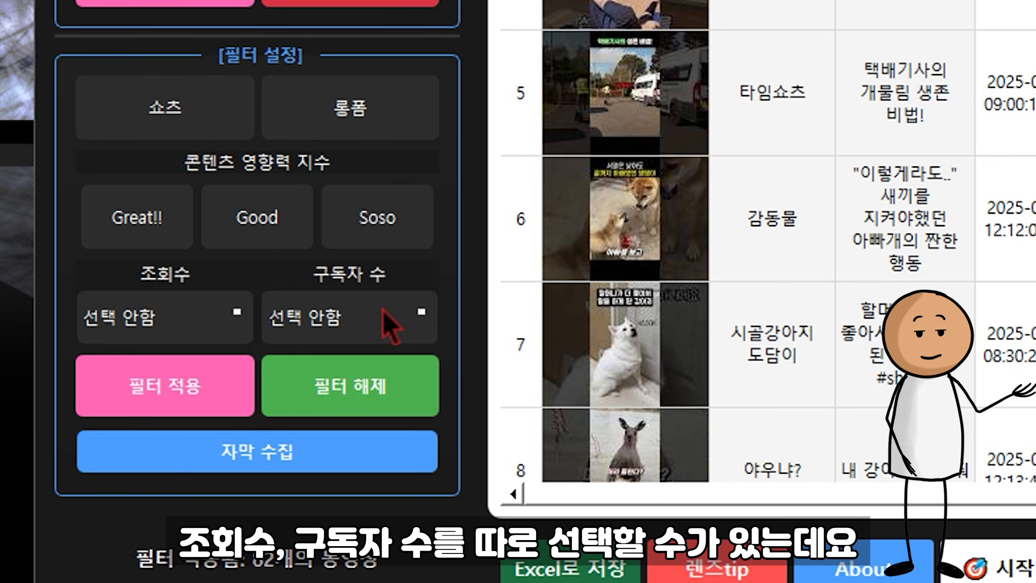
click(383, 311)
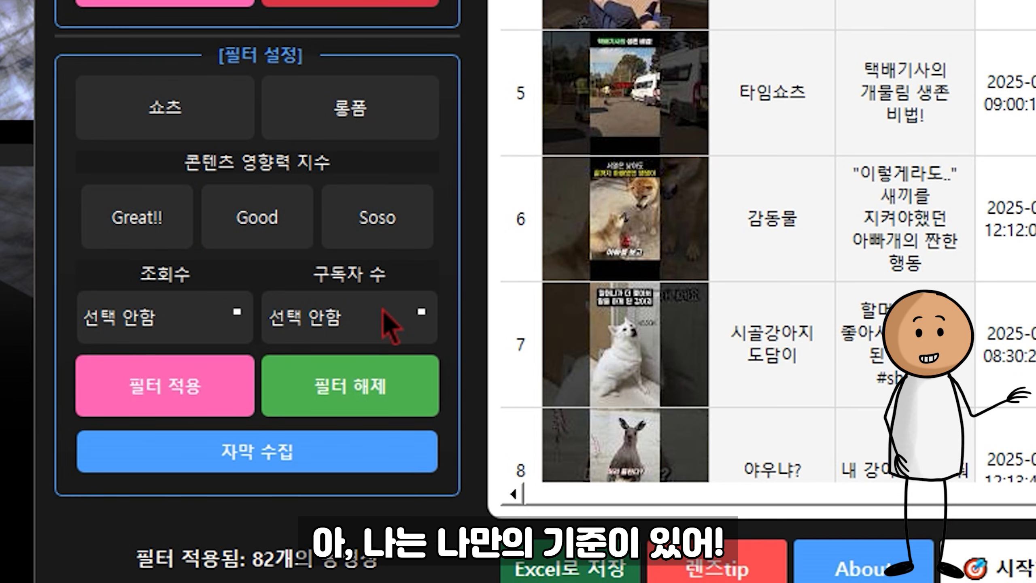
click(203, 323)
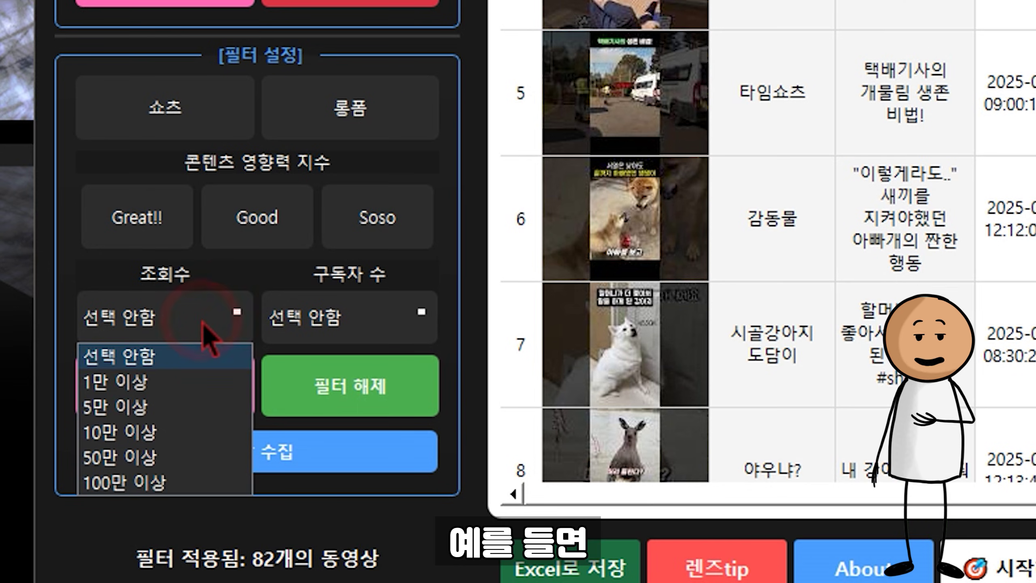
click(113, 481)
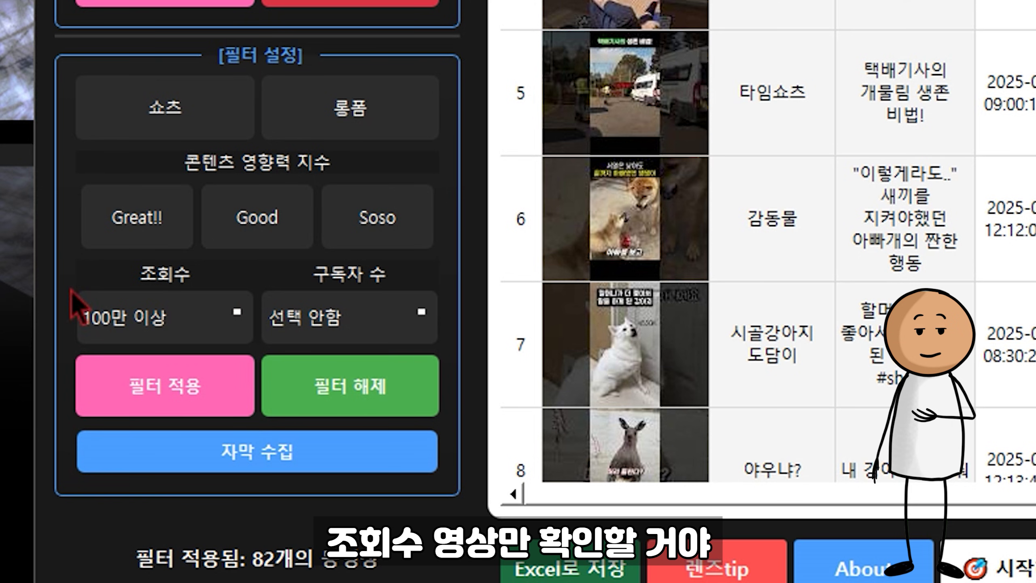
click(223, 384)
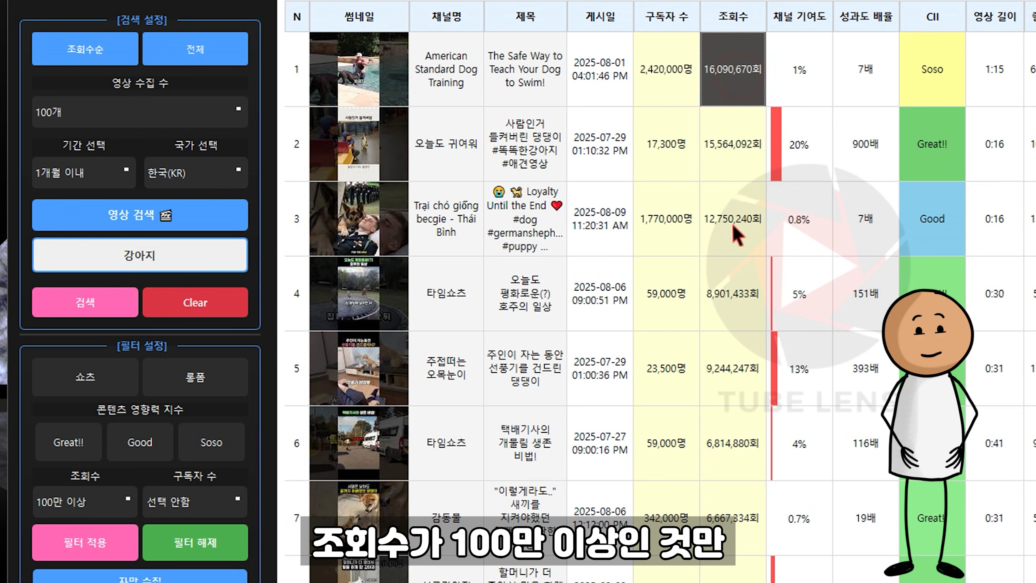
Step: Add a 1만명 이하 subscriber limit and apply both filters
scroll(732, 223, down, 10)
scroll(712, 432, down, 12)
scroll(711, 435, up, 20)
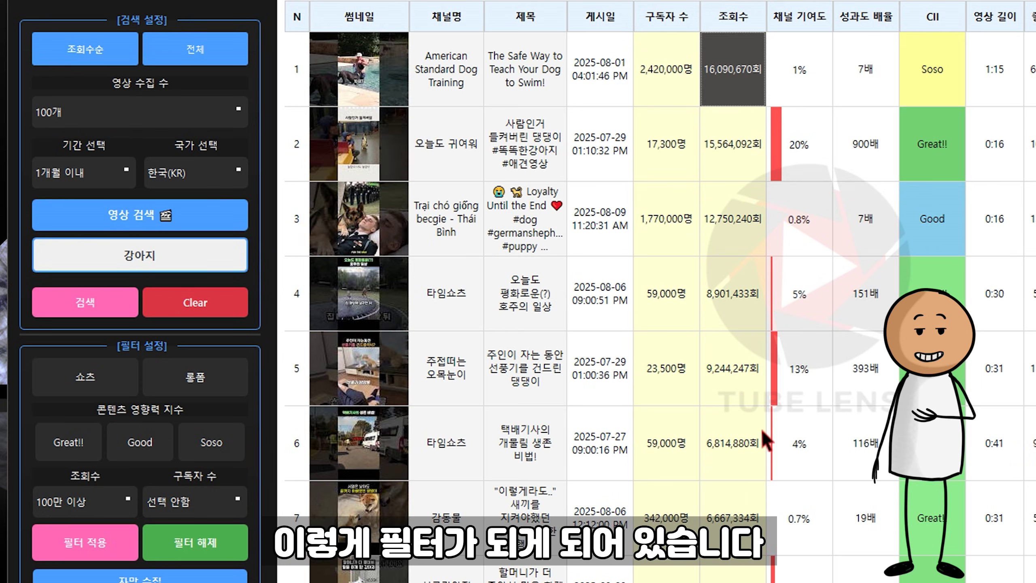
click(218, 510)
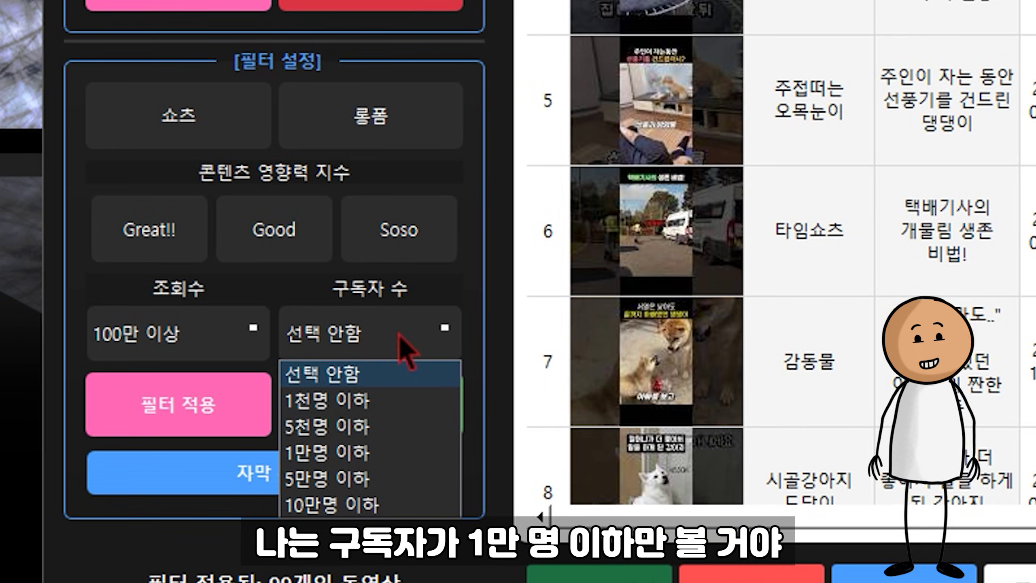
click(368, 448)
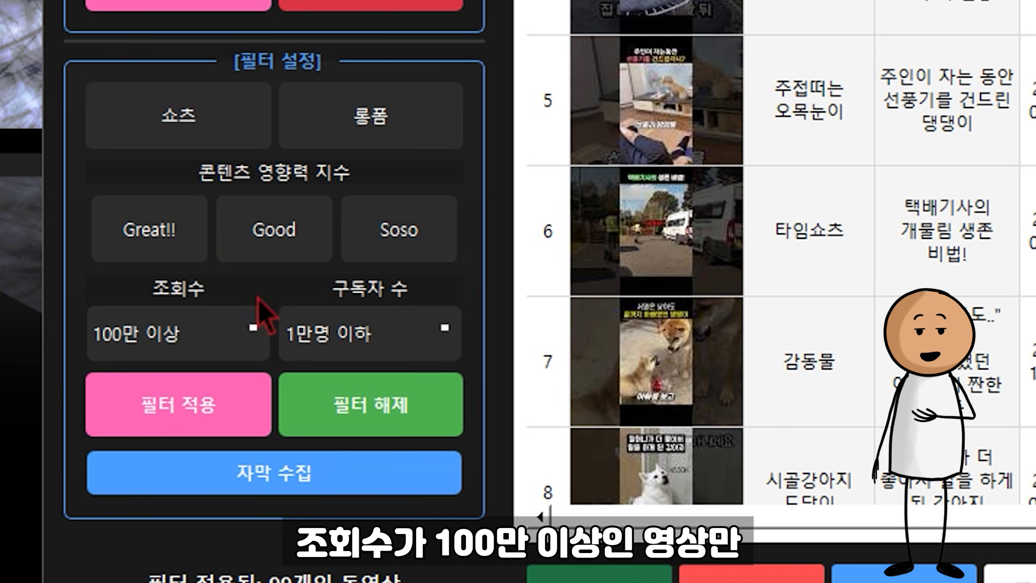
click(172, 401)
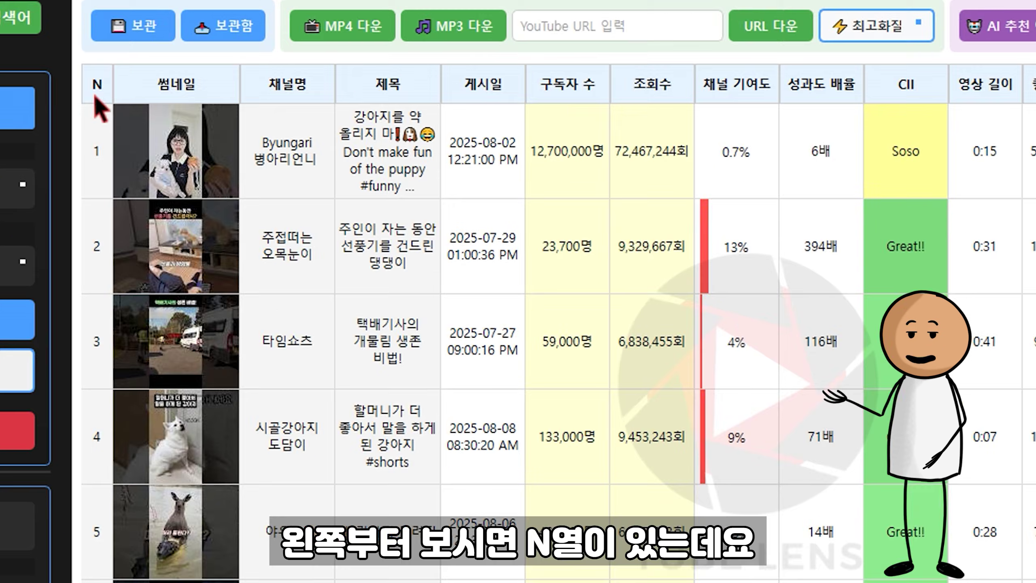
Step: Select all videos, clear it, then pick the first, second and third videos singly
click(242, 101)
click(98, 87)
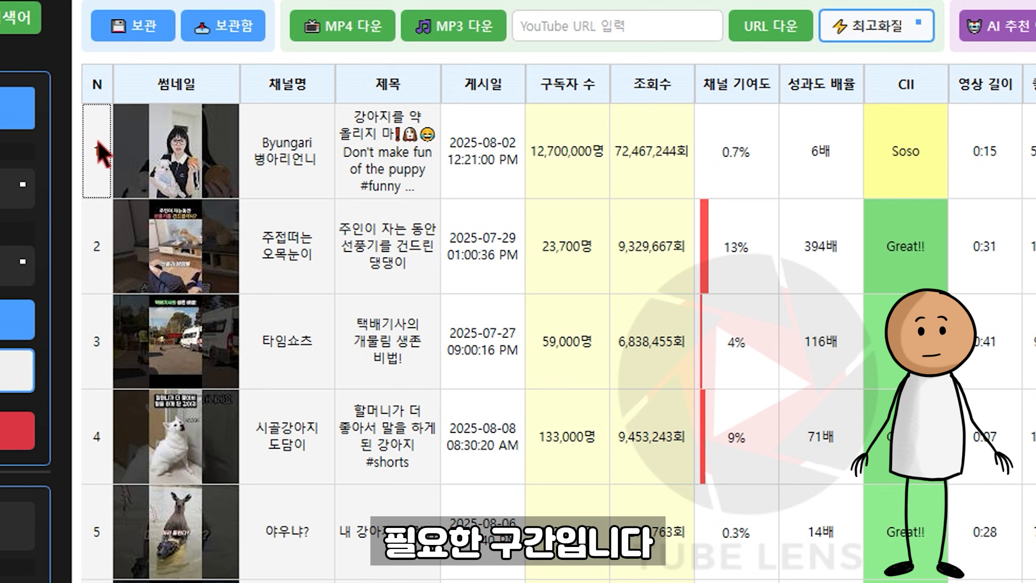
click(102, 180)
click(86, 250)
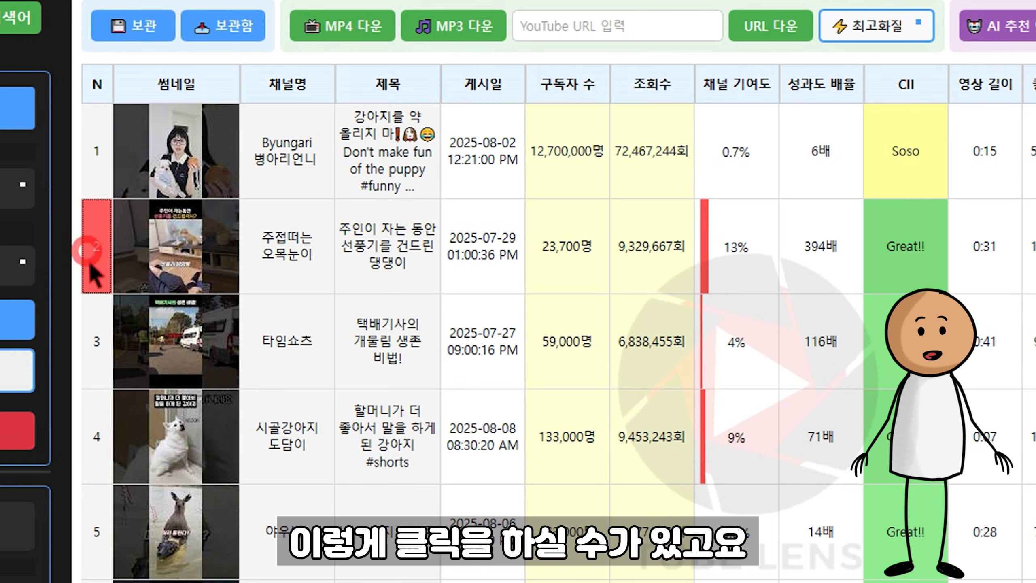
click(93, 331)
click(103, 242)
click(103, 176)
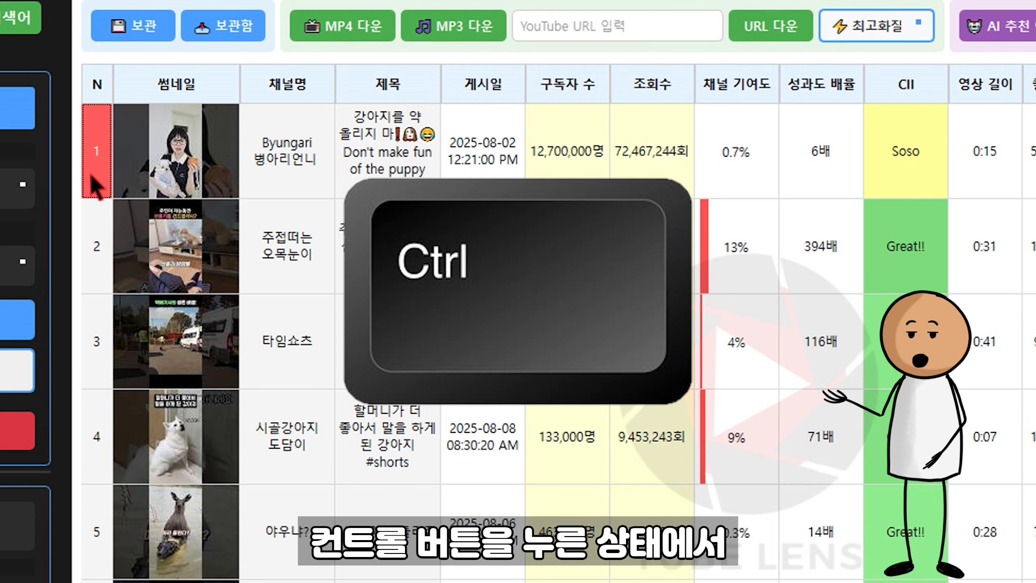
Step: Add the third, fourth and fifth videos to the first, then reset to the first
ctrl+click(98, 343)
ctrl+click(99, 435)
ctrl+click(102, 535)
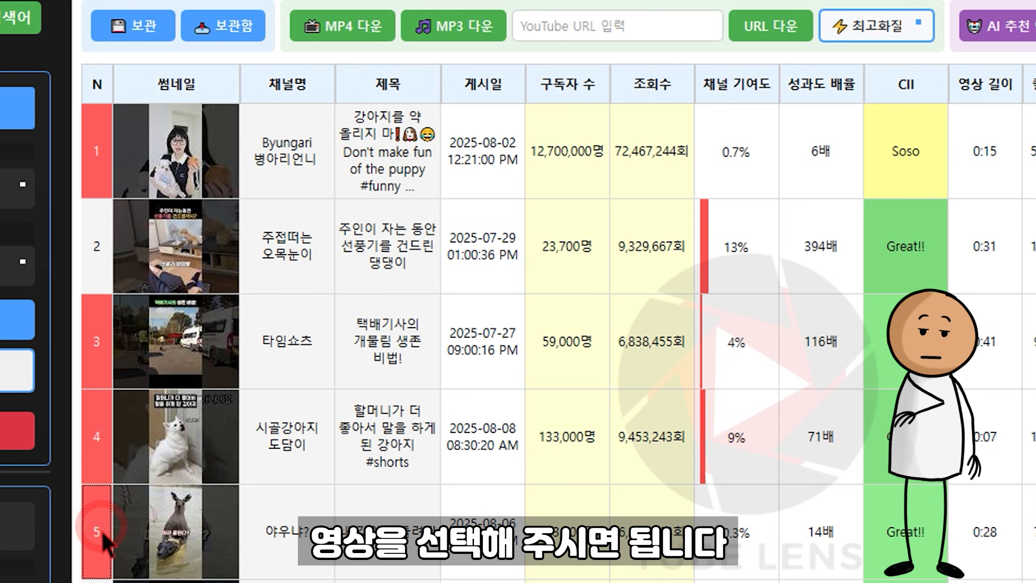
click(102, 151)
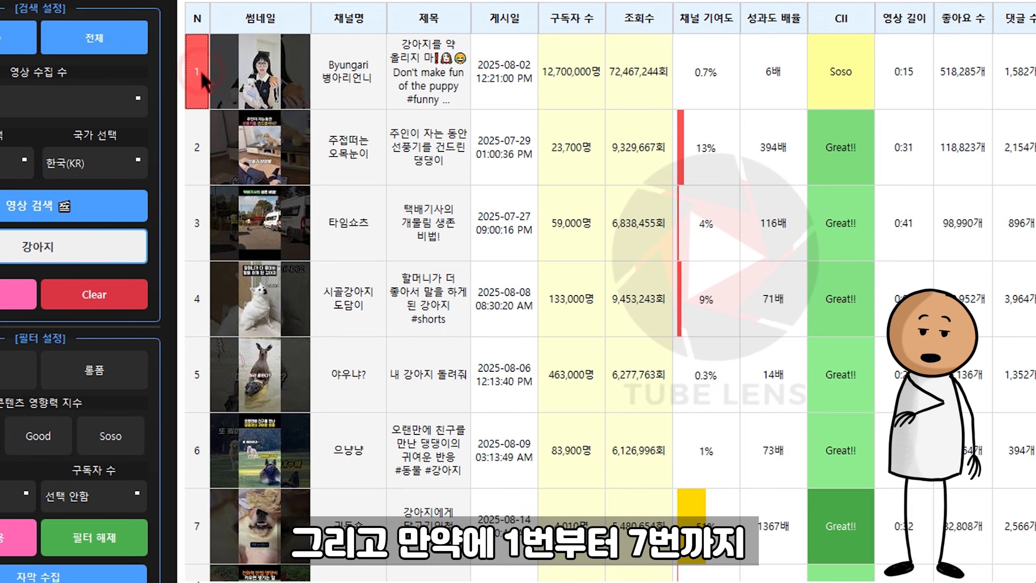
Step: Select videos 1–7 row by row and as a range, ending with the first only
click(204, 527)
ctrl+click(194, 461)
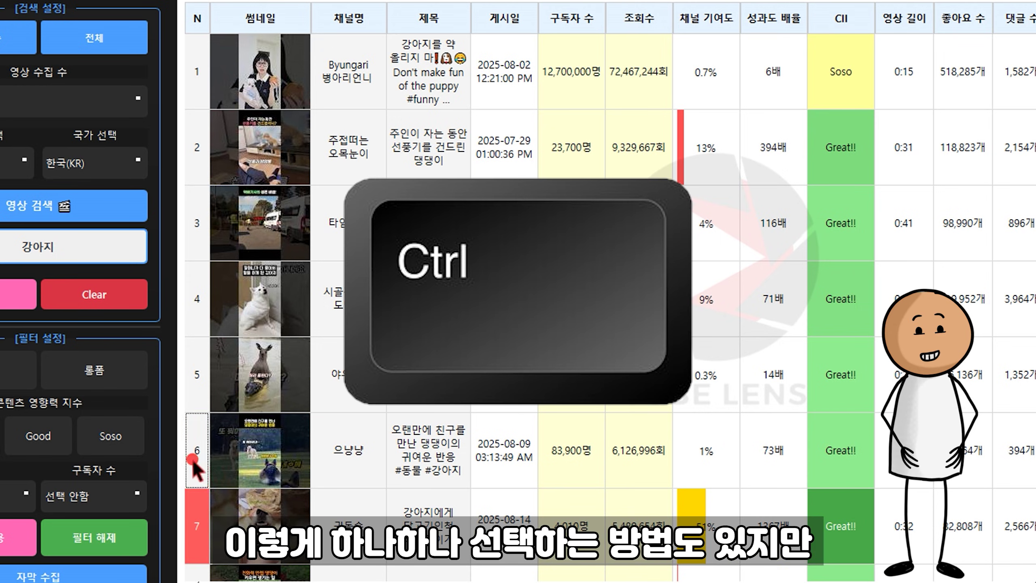
ctrl+click(196, 375)
ctrl+click(195, 300)
ctrl+click(196, 218)
ctrl+click(196, 146)
ctrl+click(194, 80)
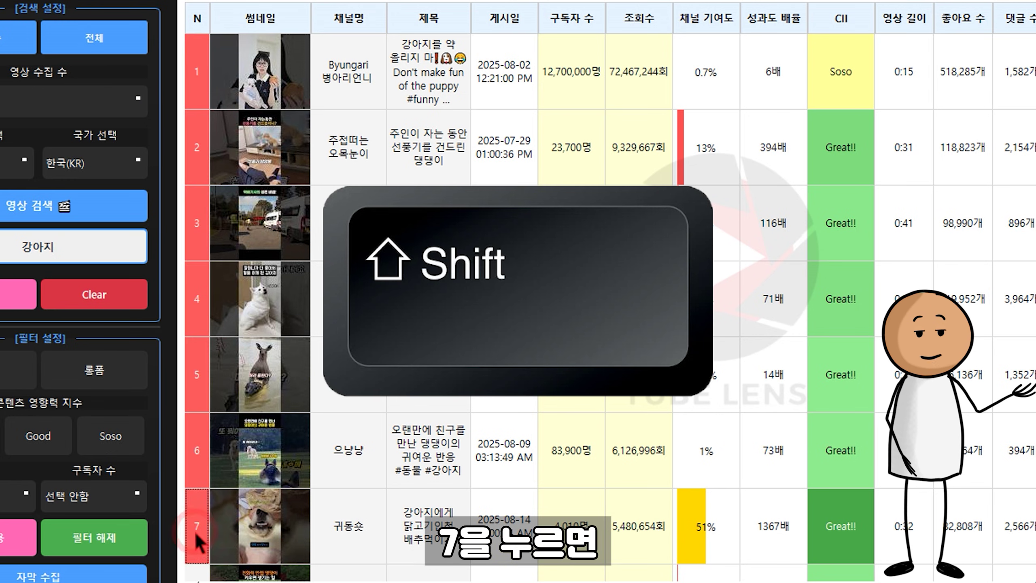
shift+click(198, 523)
click(197, 77)
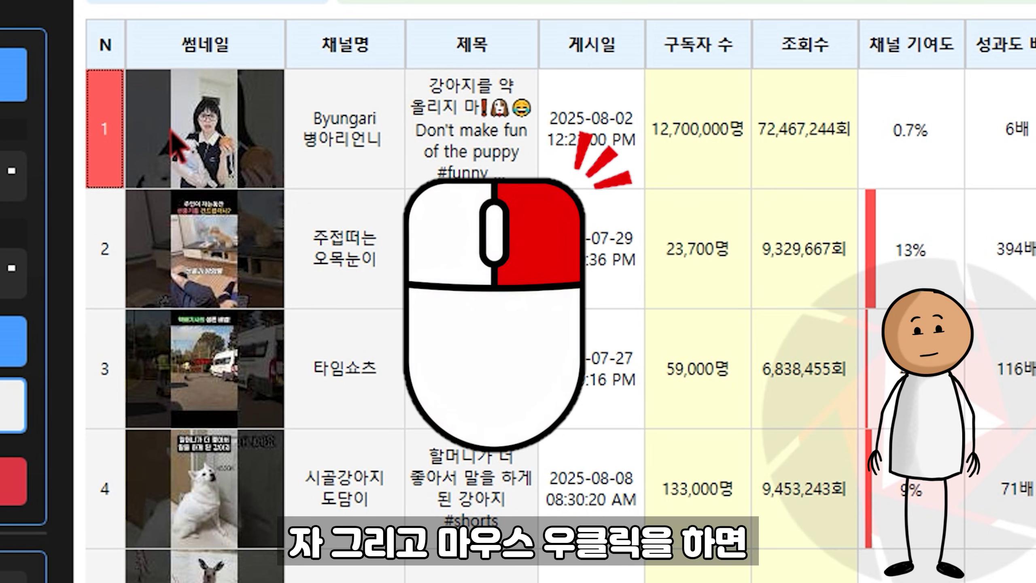
Step: Save the first video's original thumbnail image from its 썸네일 상세보기 preview
right_click(171, 132)
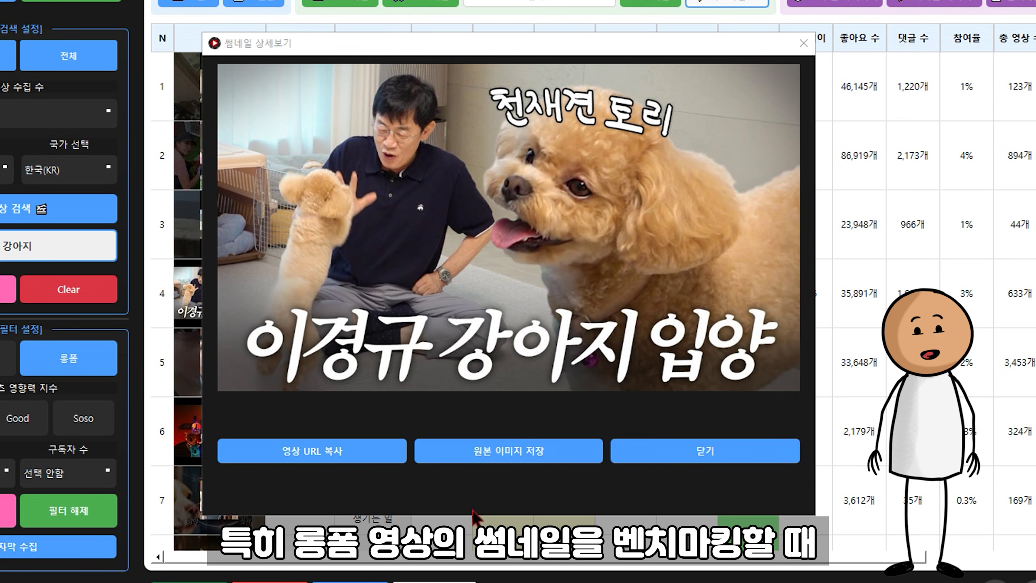
click(494, 460)
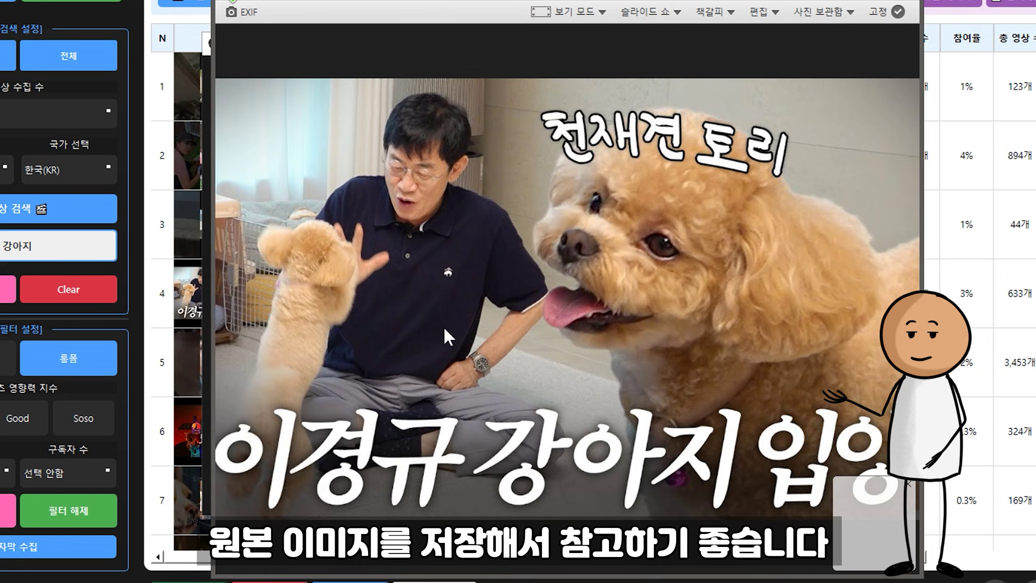
scroll(445, 327, down, 1)
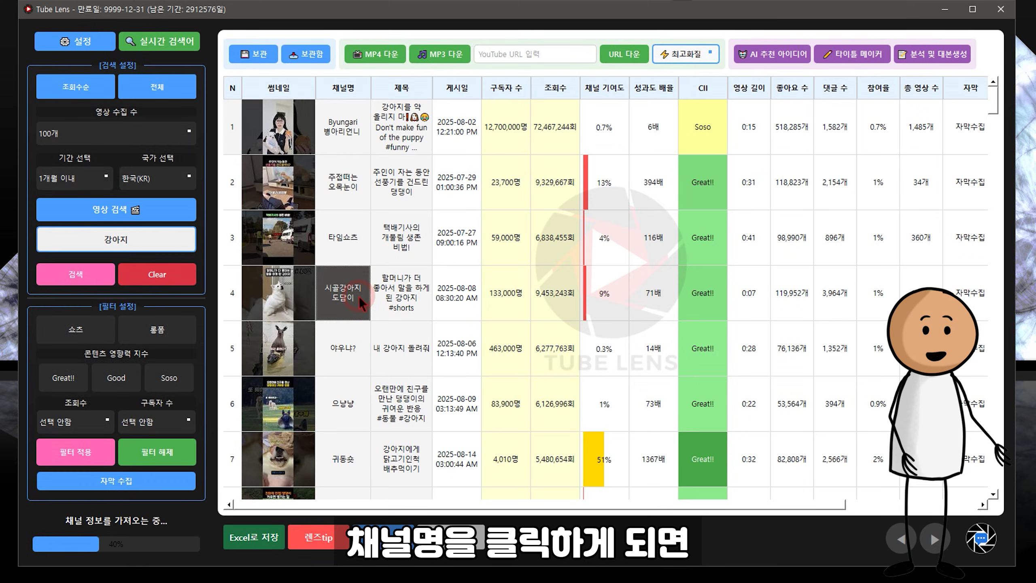
Step: Favorite 시골강아지 도담이 under the 임시 group and collect its channel videos
click(358, 296)
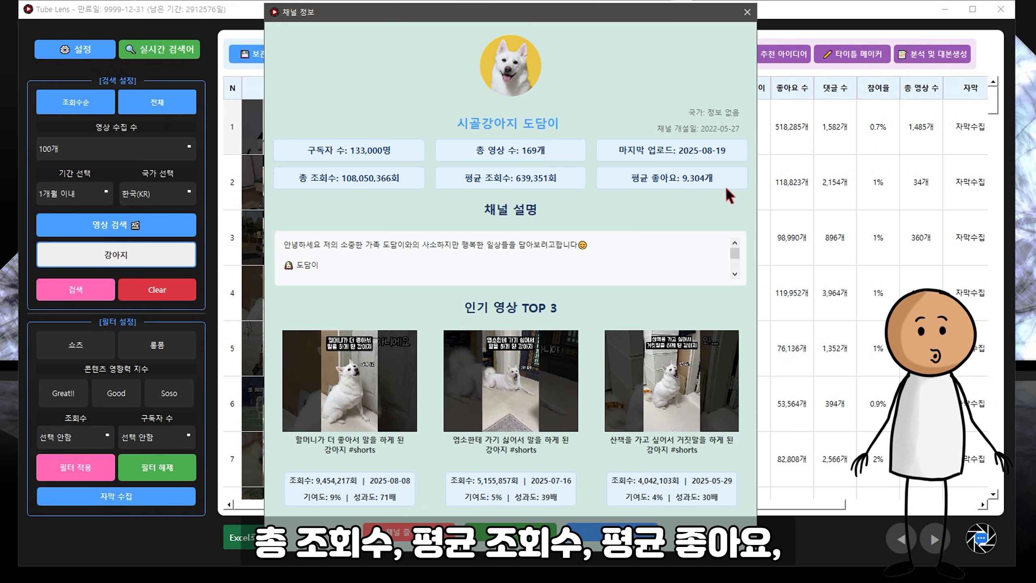
mouse_move(732, 253)
mouse_down()
mouse_move(733, 270)
mouse_move(733, 252)
mouse_up()
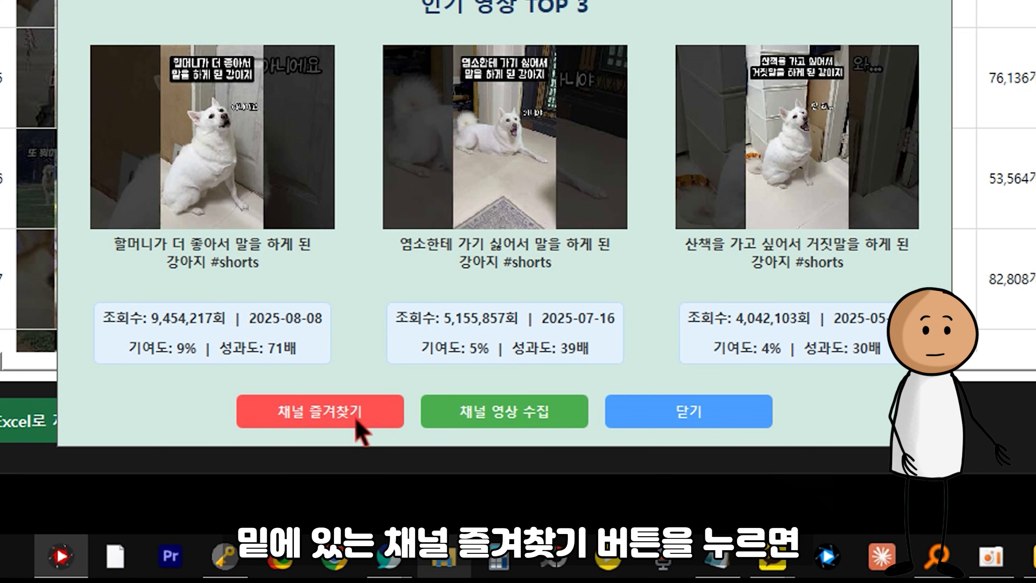
click(359, 425)
click(559, 216)
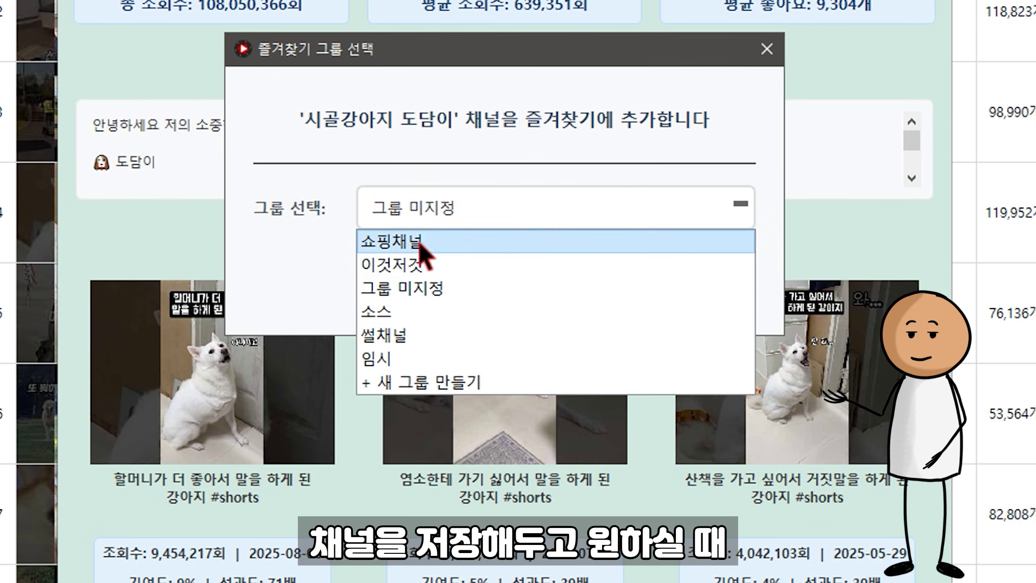
click(392, 355)
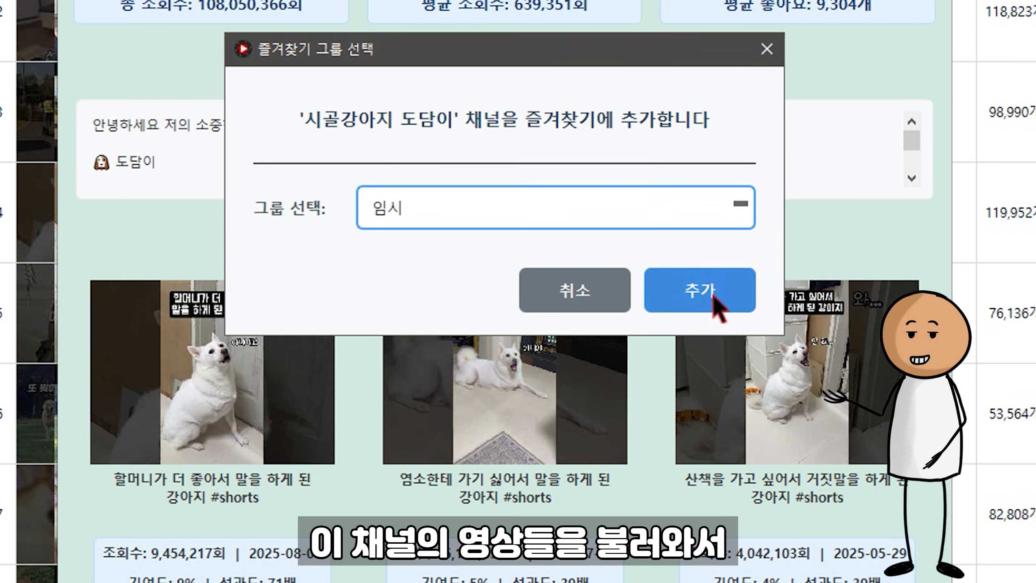
click(712, 293)
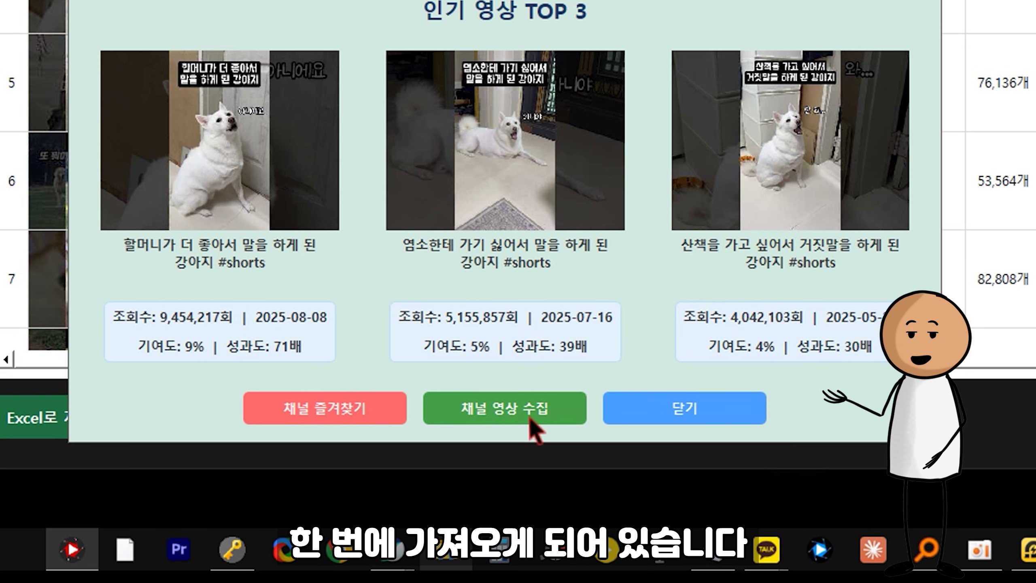
click(530, 417)
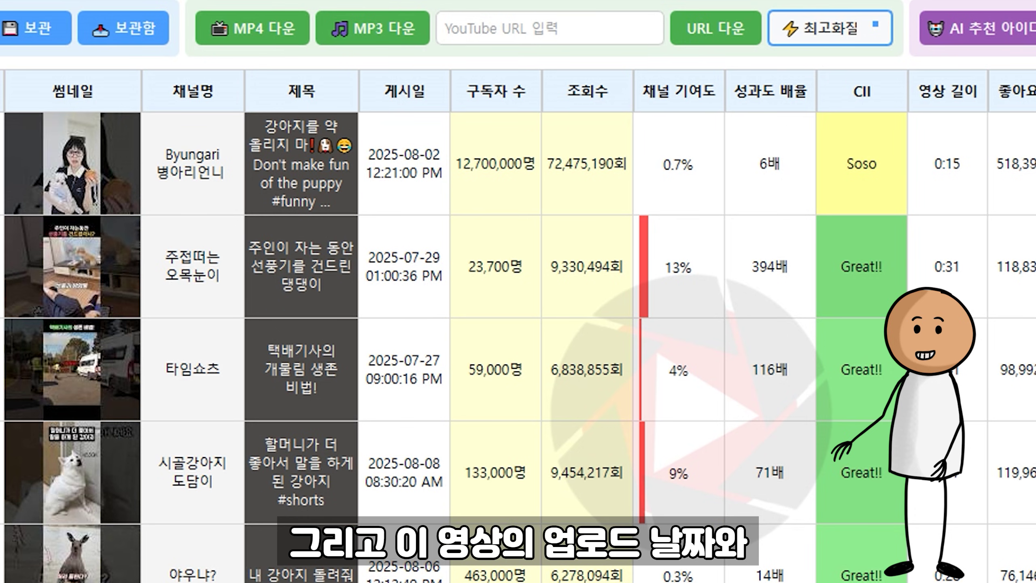
click(402, 166)
drag(402, 165, 402, 577)
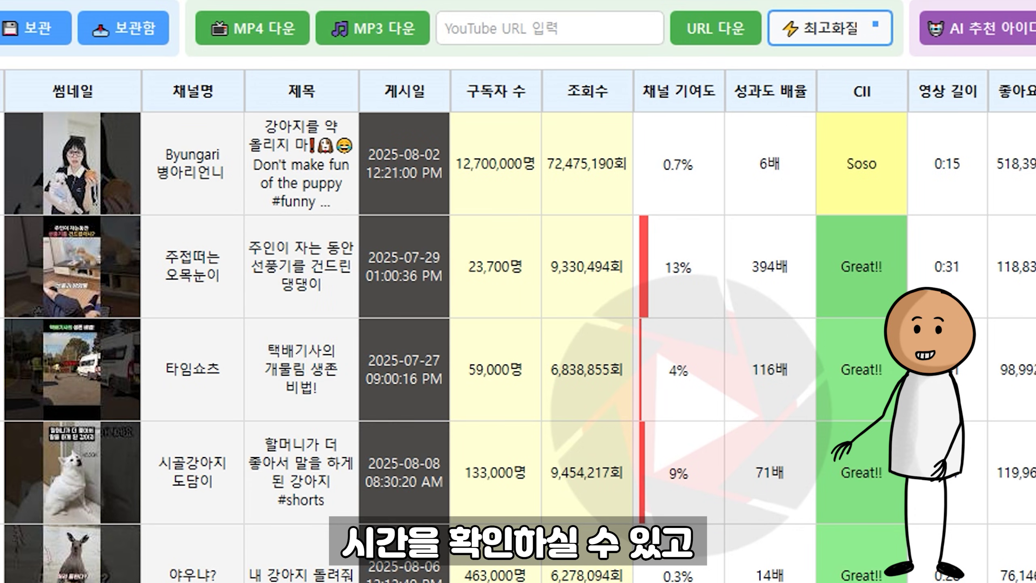
click(497, 162)
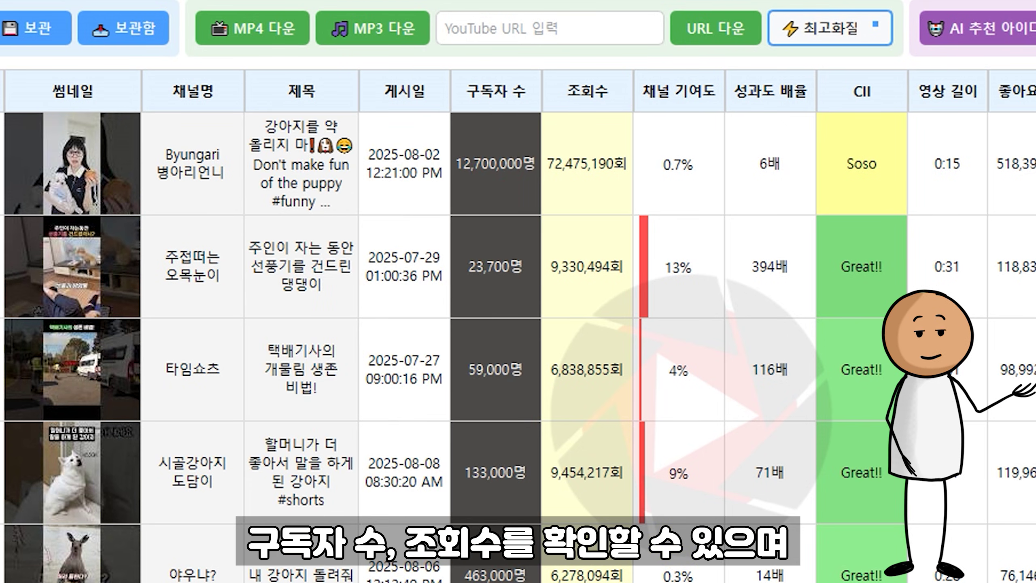
click(577, 157)
drag(579, 270, 585, 578)
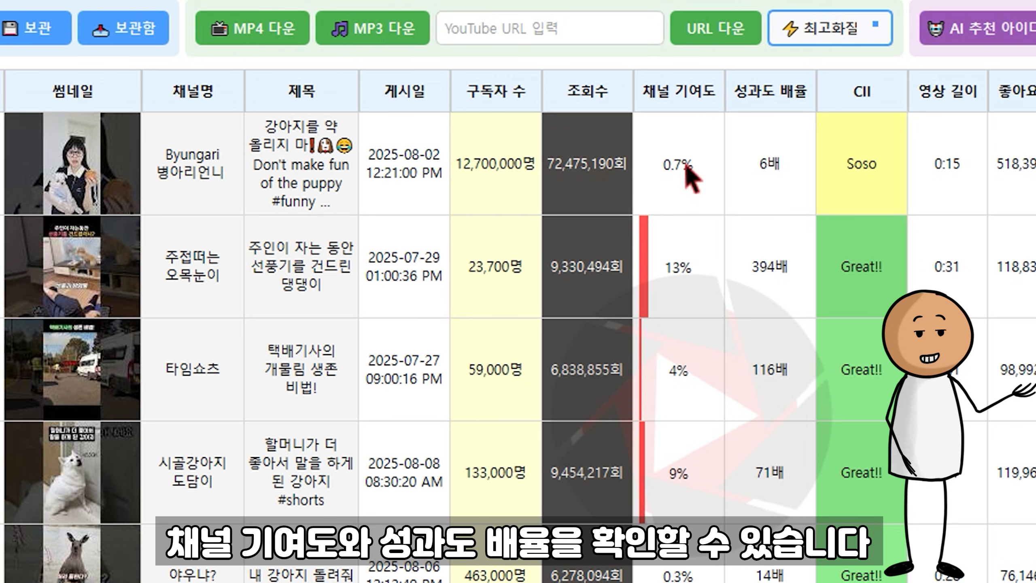
drag(685, 162, 689, 578)
click(763, 162)
drag(763, 162, 769, 577)
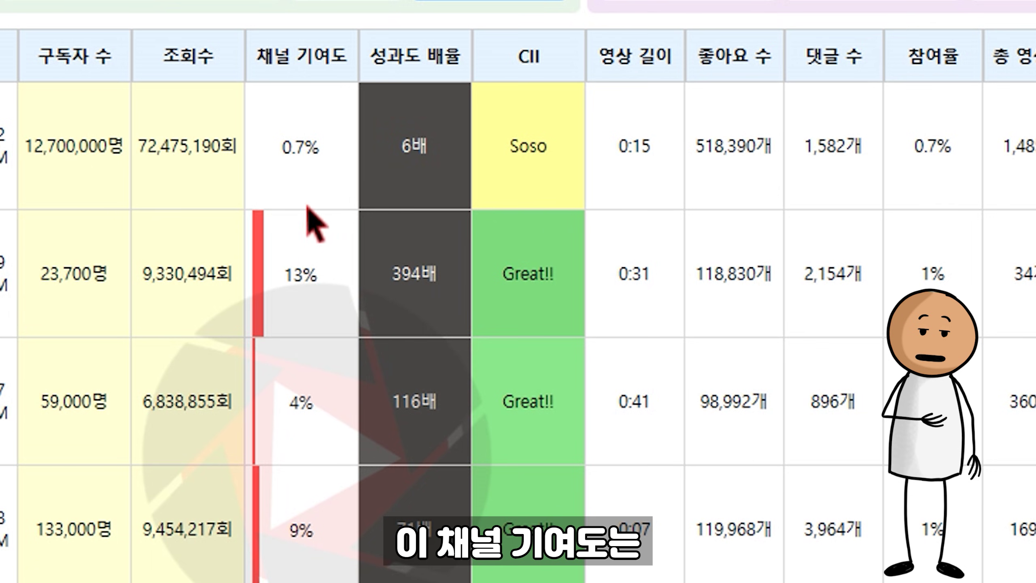
click(688, 81)
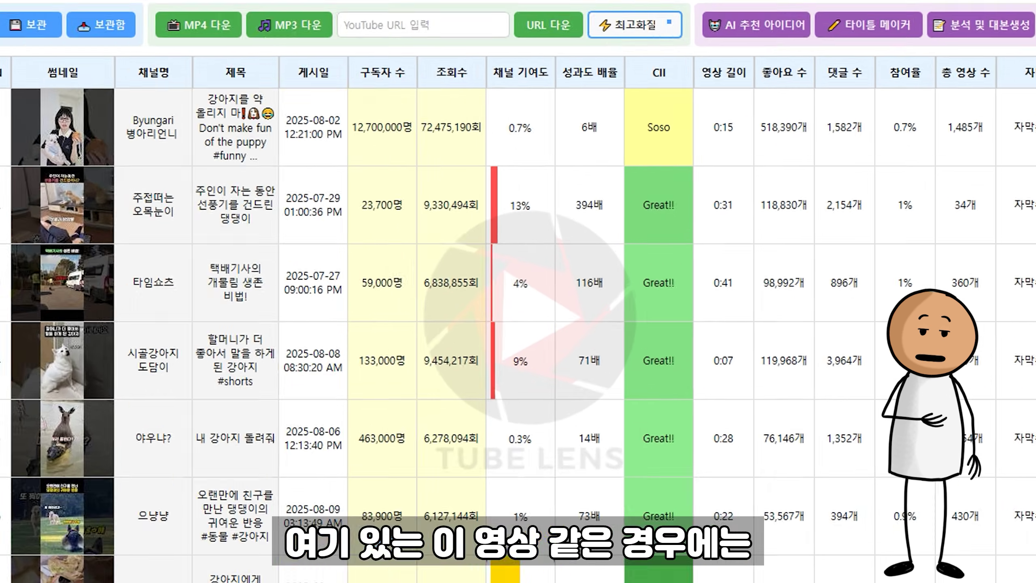
click(218, 473)
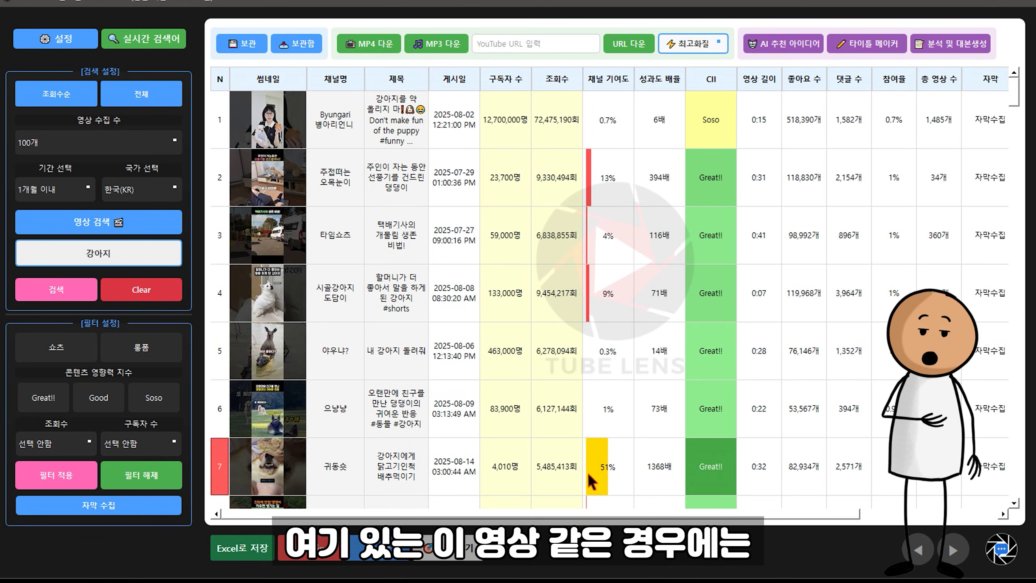
double_click(612, 462)
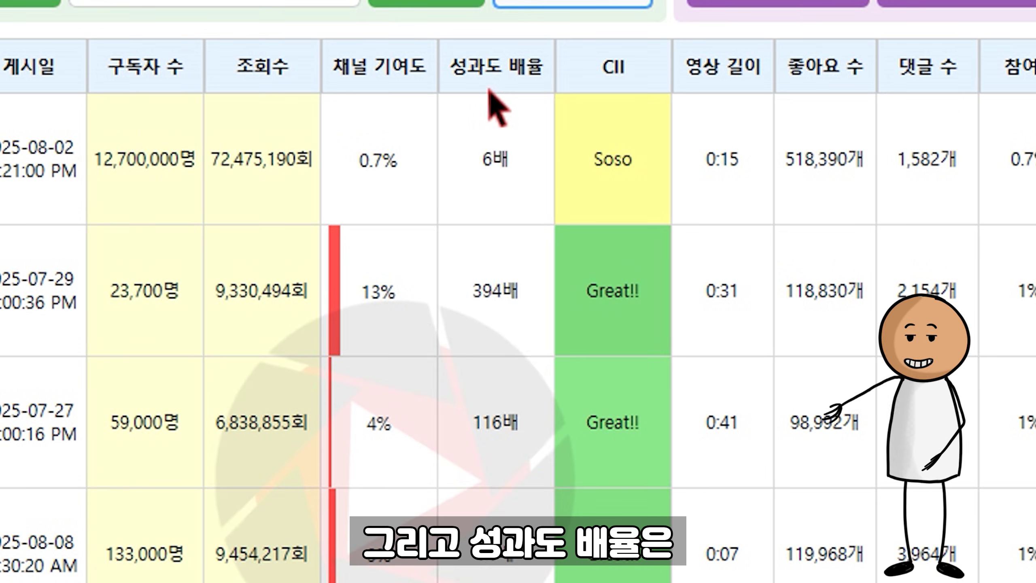
click(635, 118)
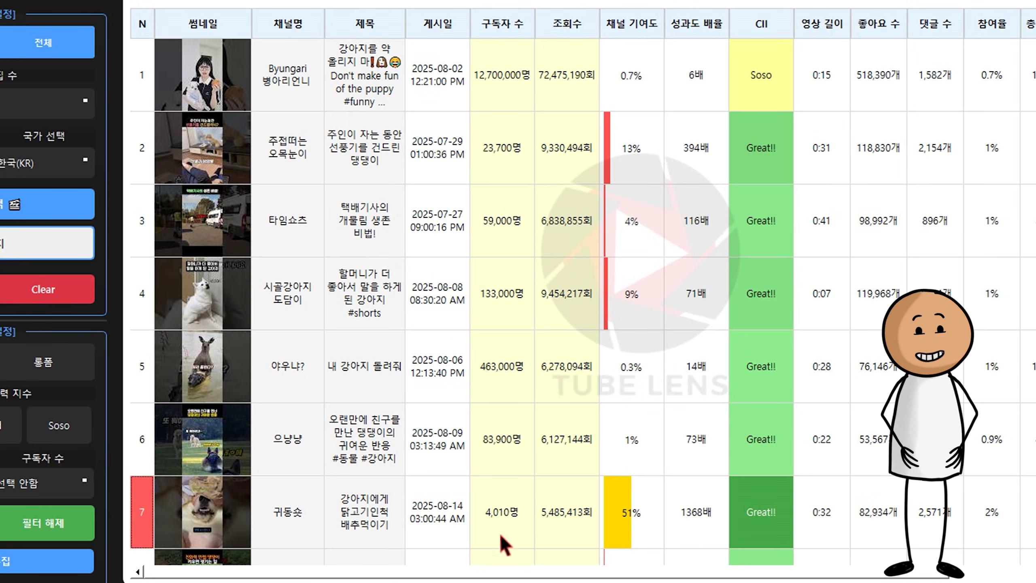
click(526, 526)
click(566, 526)
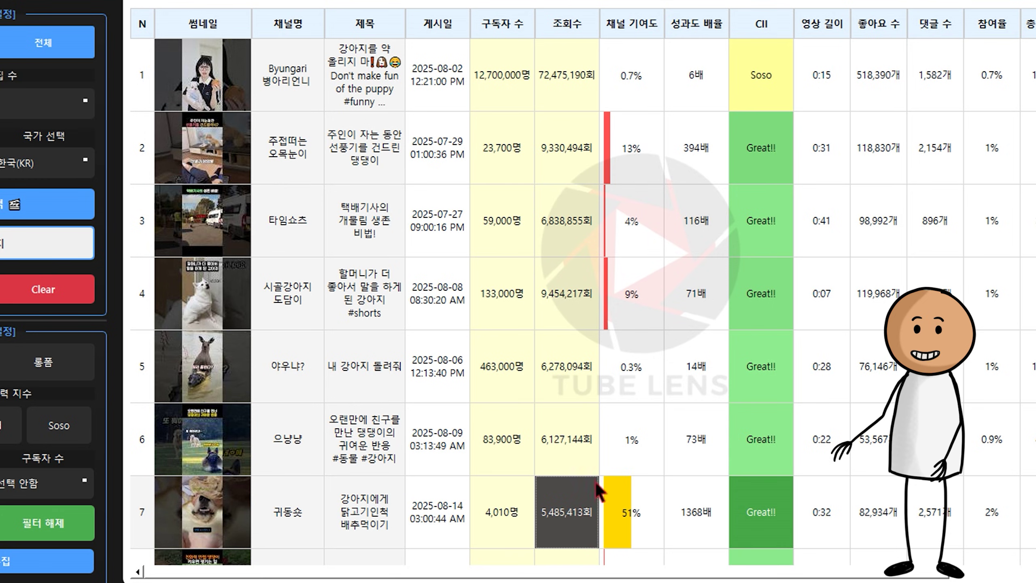
click(501, 523)
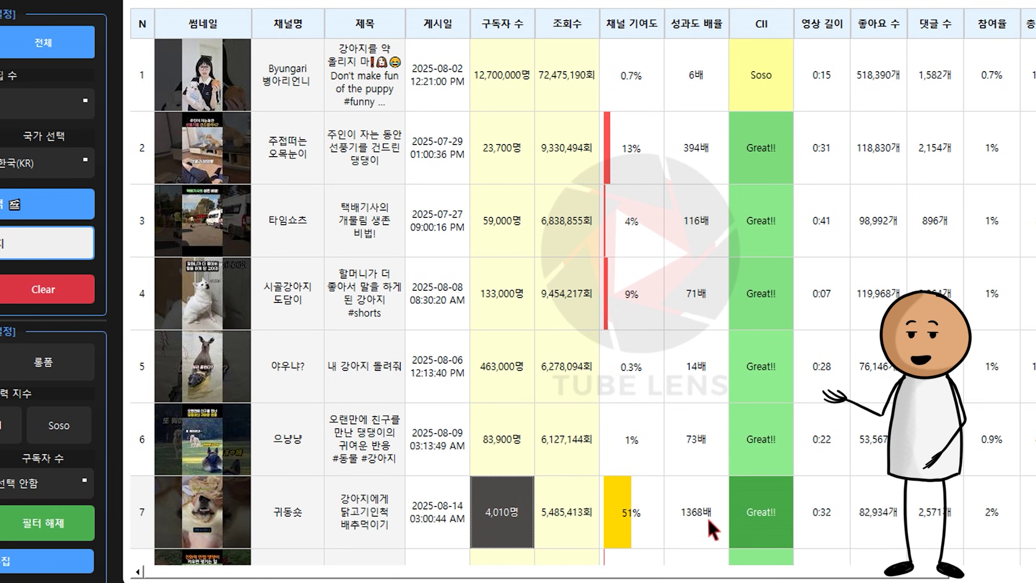
click(697, 526)
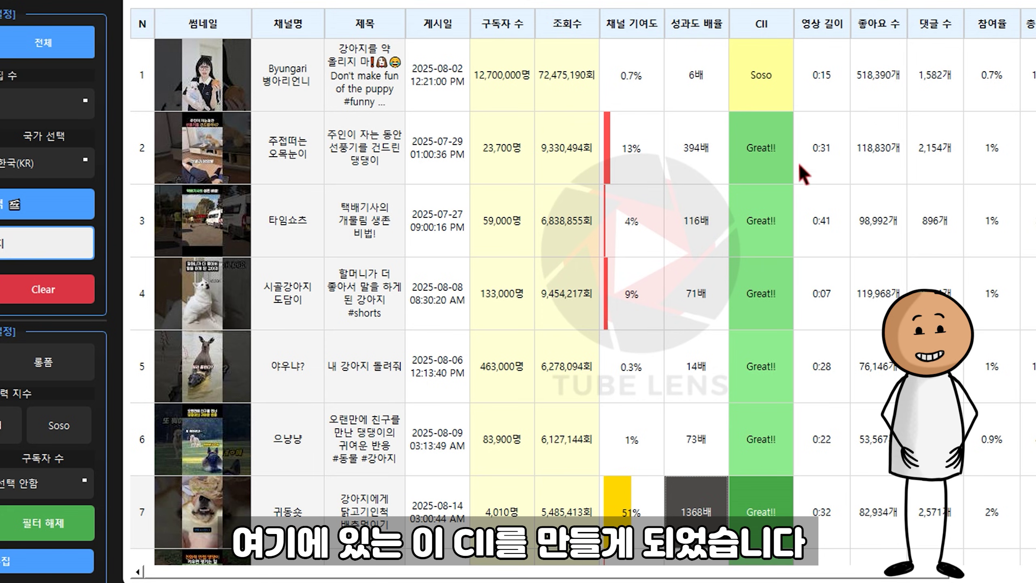
mouse_move(754, 24)
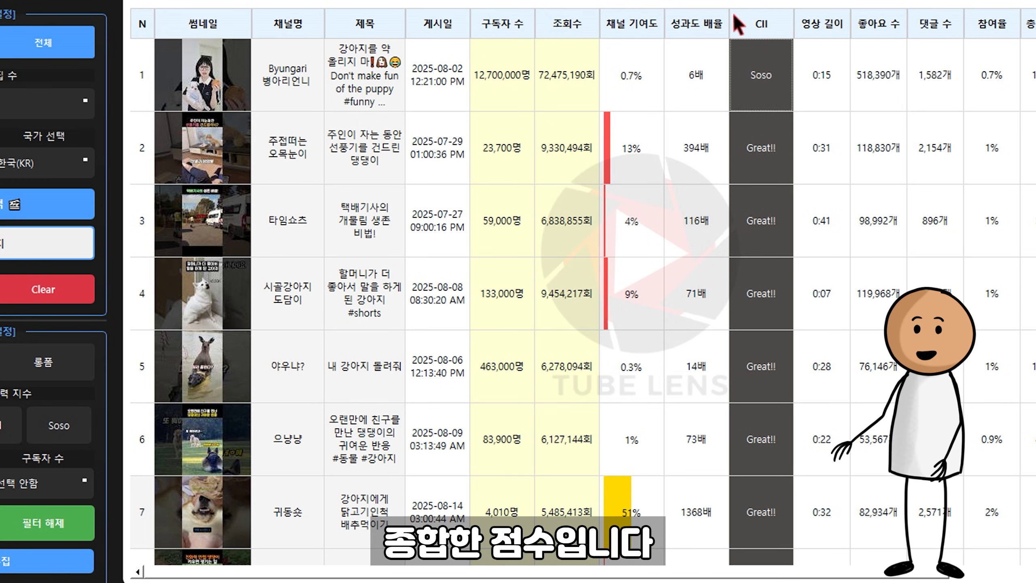
mouse_move(757, 25)
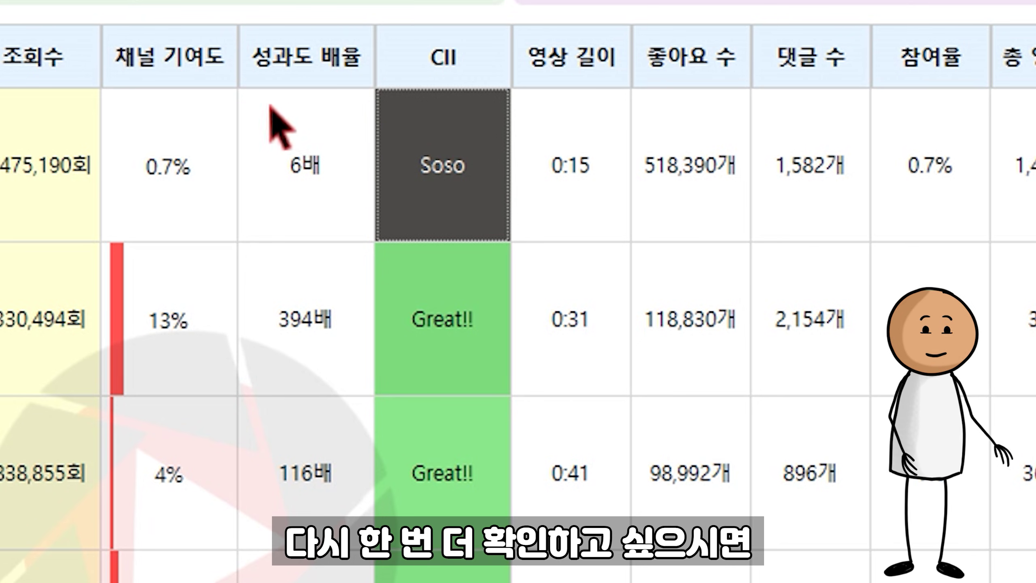
click(178, 65)
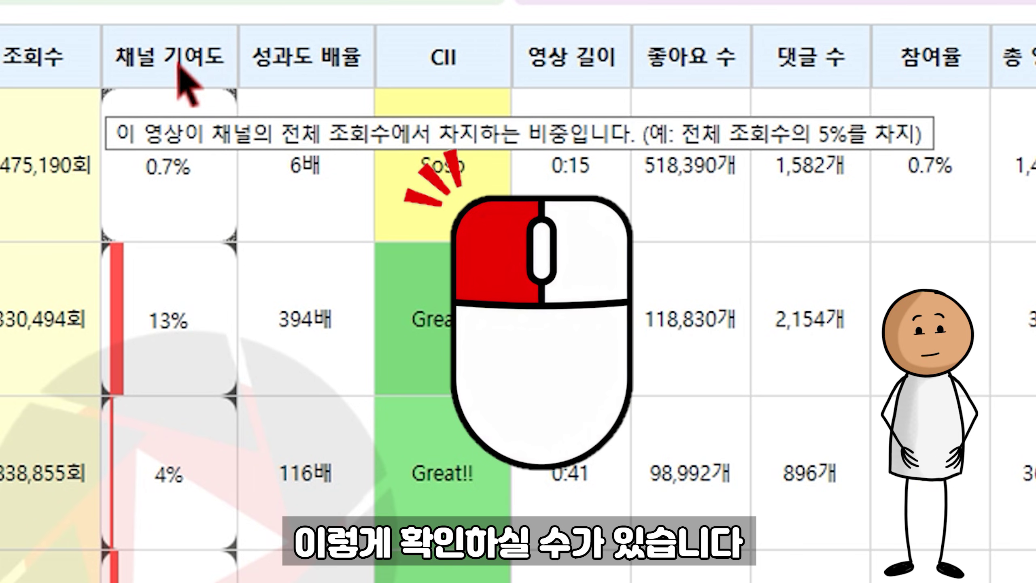
click(428, 139)
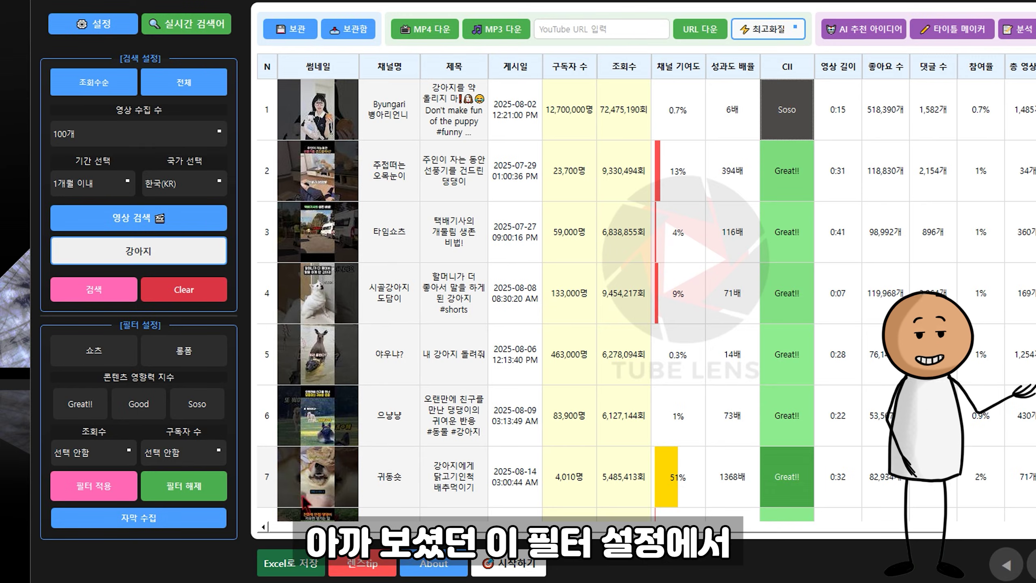
Step: Apply a Great!!, Good and Soso CII filter, then highlight the length and likes columns
click(82, 406)
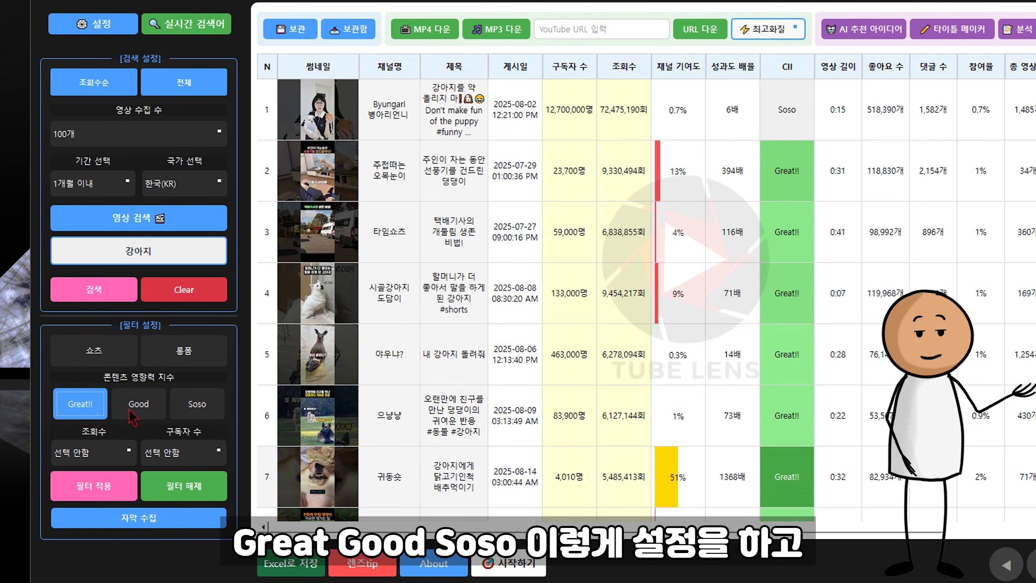
click(131, 410)
click(198, 410)
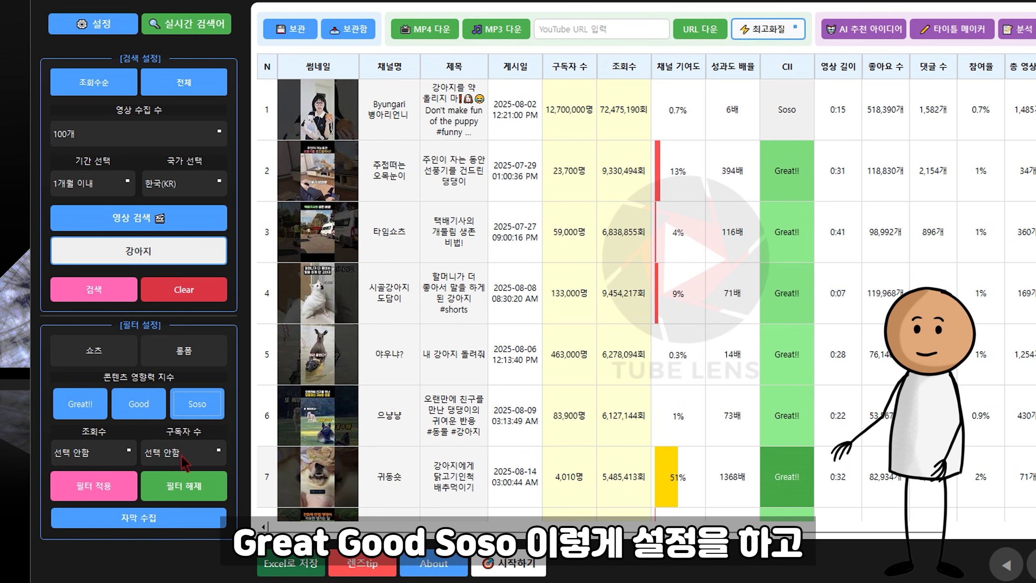
click(127, 490)
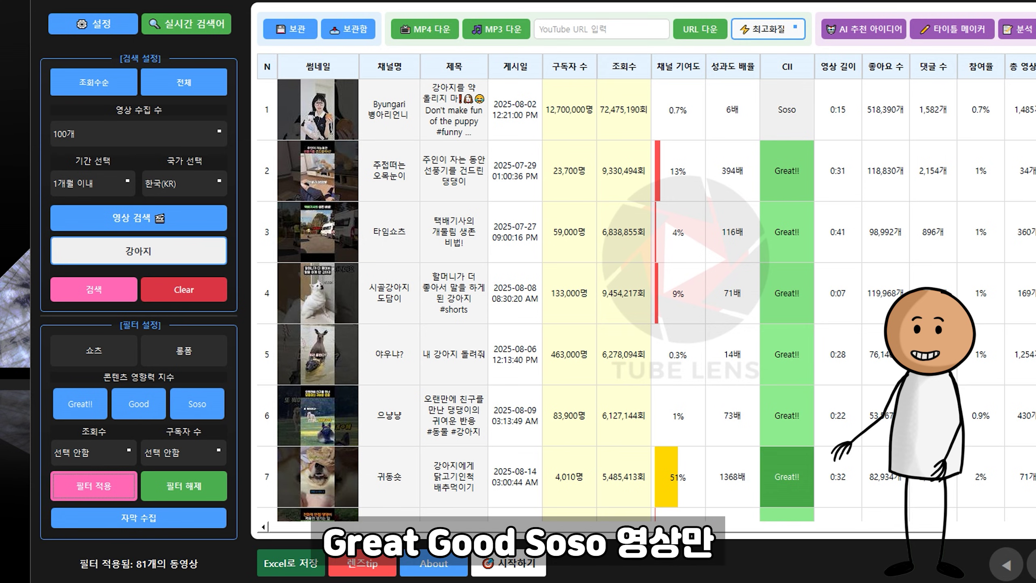
scroll(991, 231, down, 15)
scroll(645, 300, down, 20)
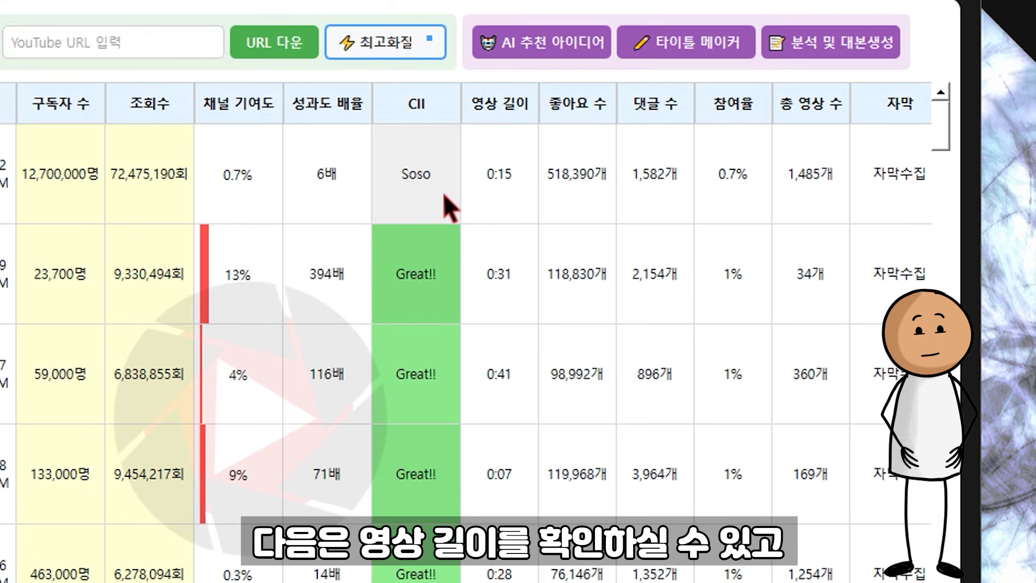
click(845, 106)
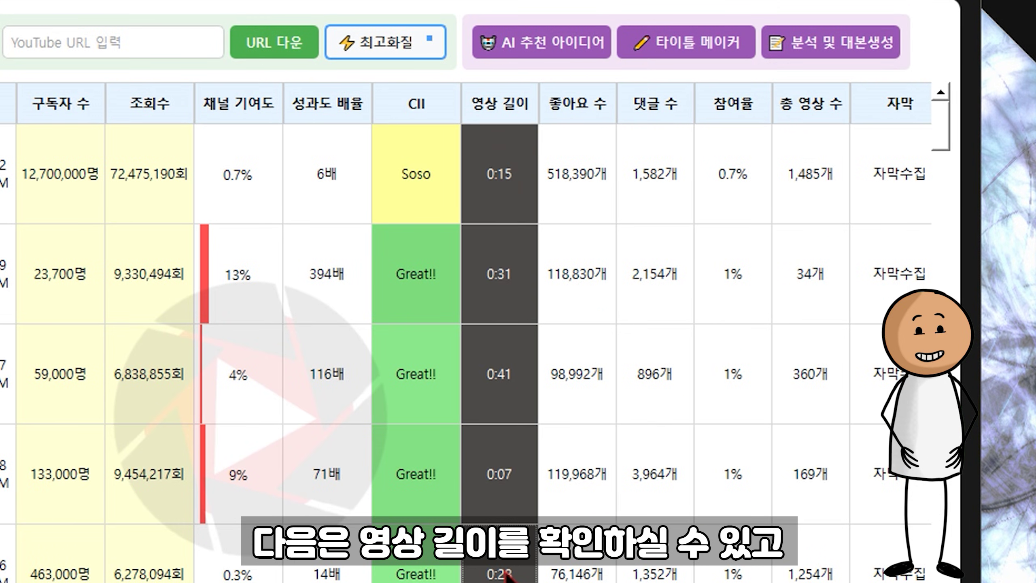
click(582, 200)
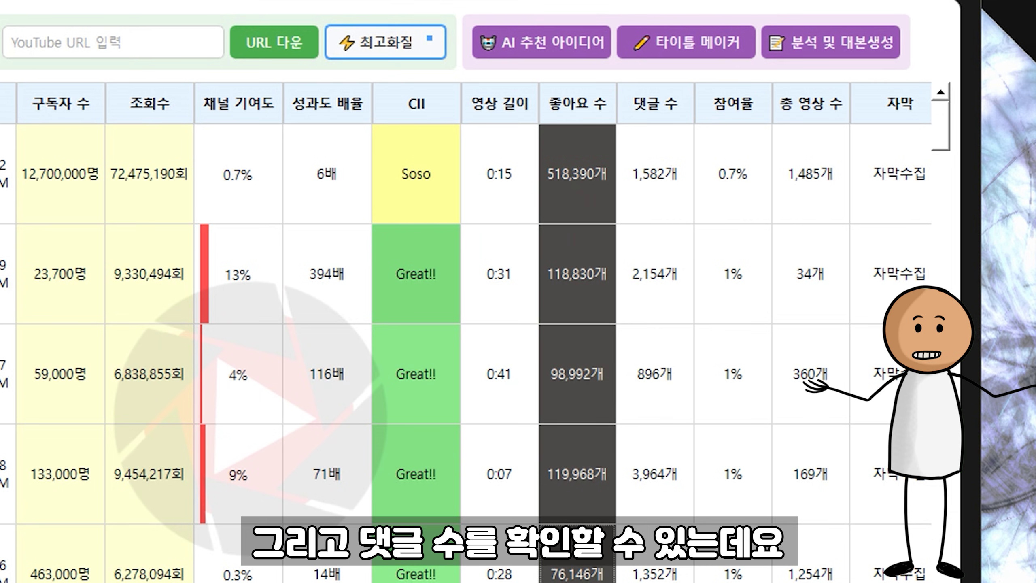
click(649, 192)
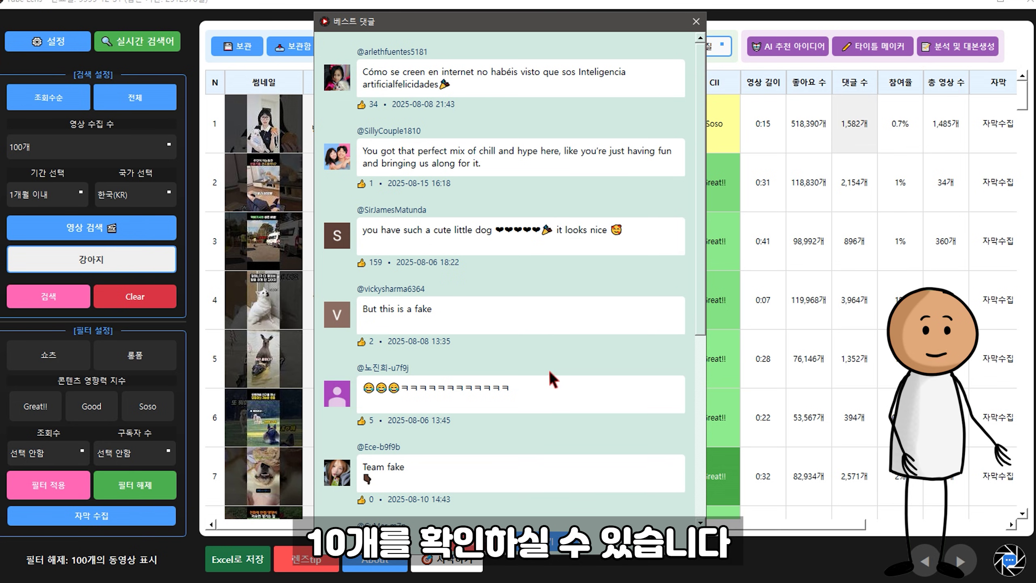
key(Escape)
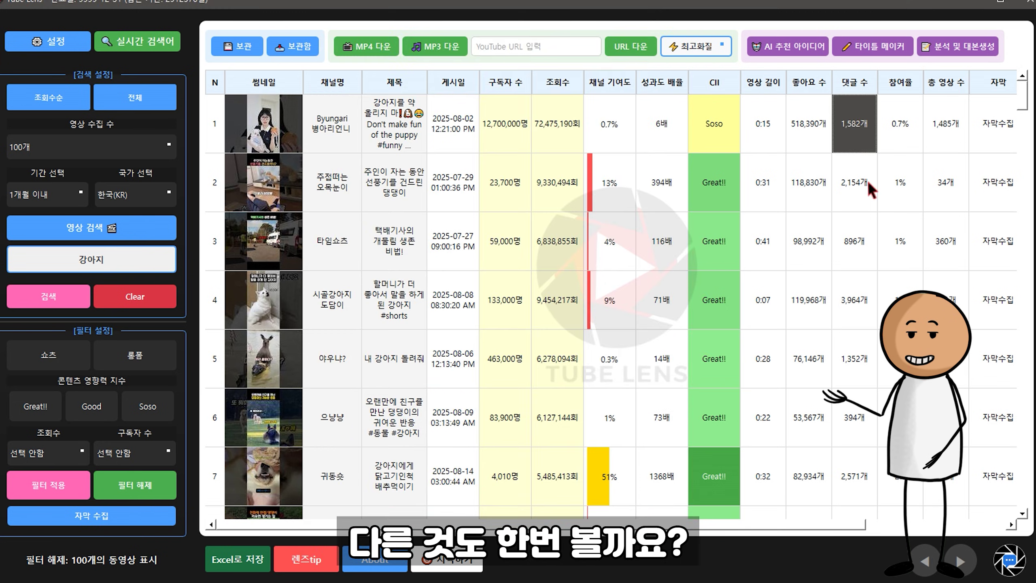
click(868, 180)
scroll(635, 166, down, 8)
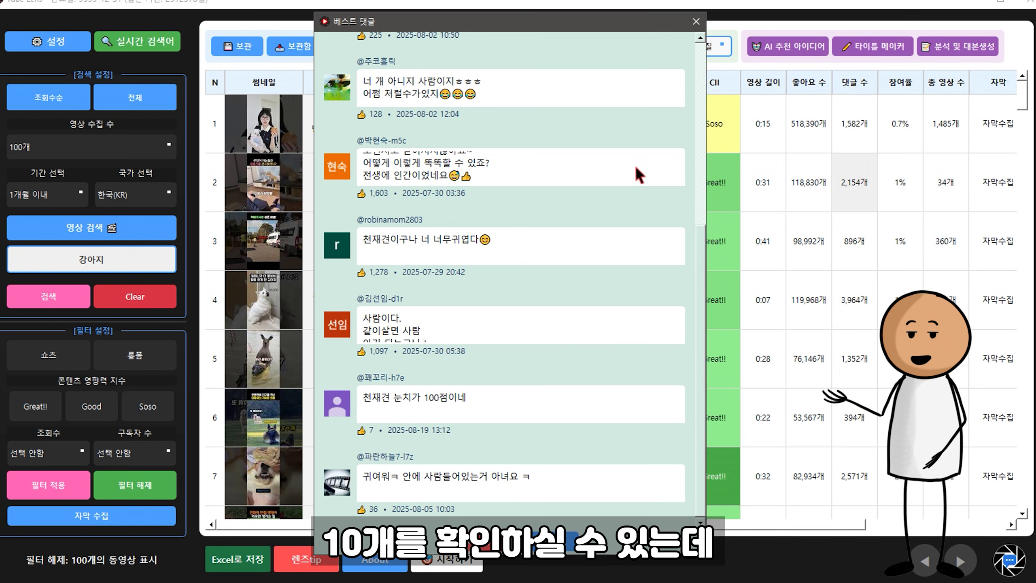
scroll(637, 168, up, 6)
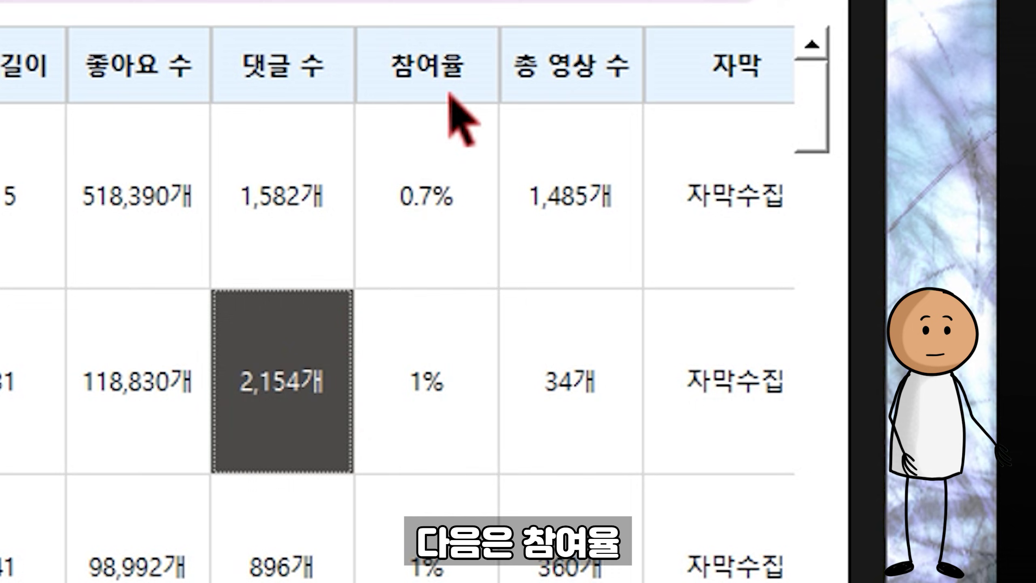
click(900, 82)
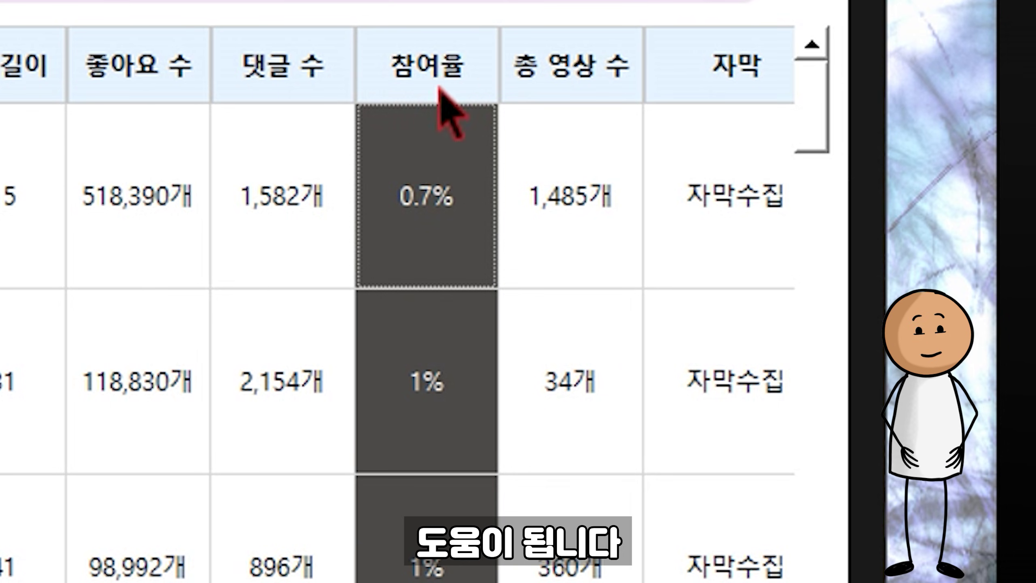
Step: Highlight the video count and subtitle columns and view the second video's full subtitles
click(569, 62)
click(689, 71)
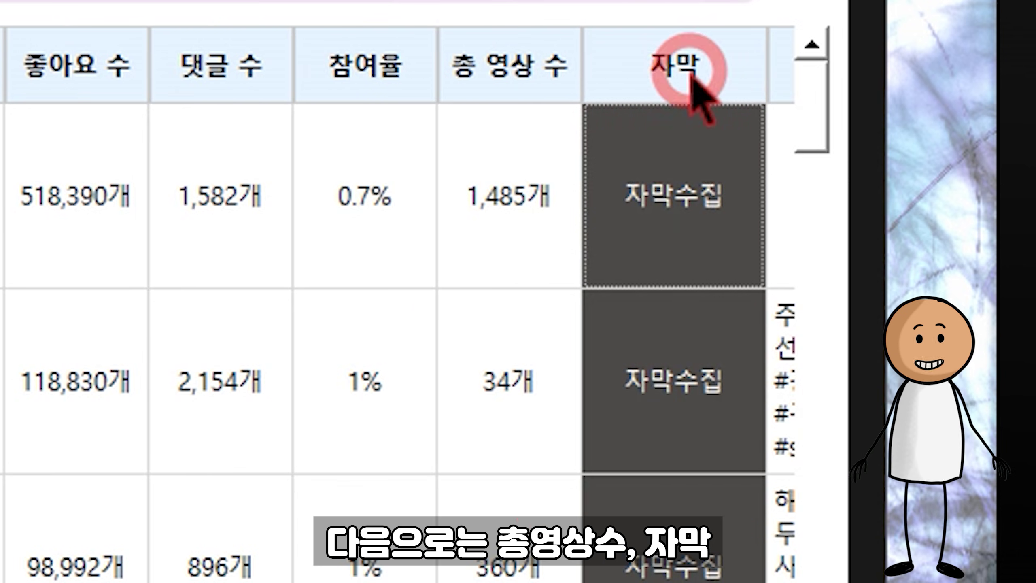
click(495, 417)
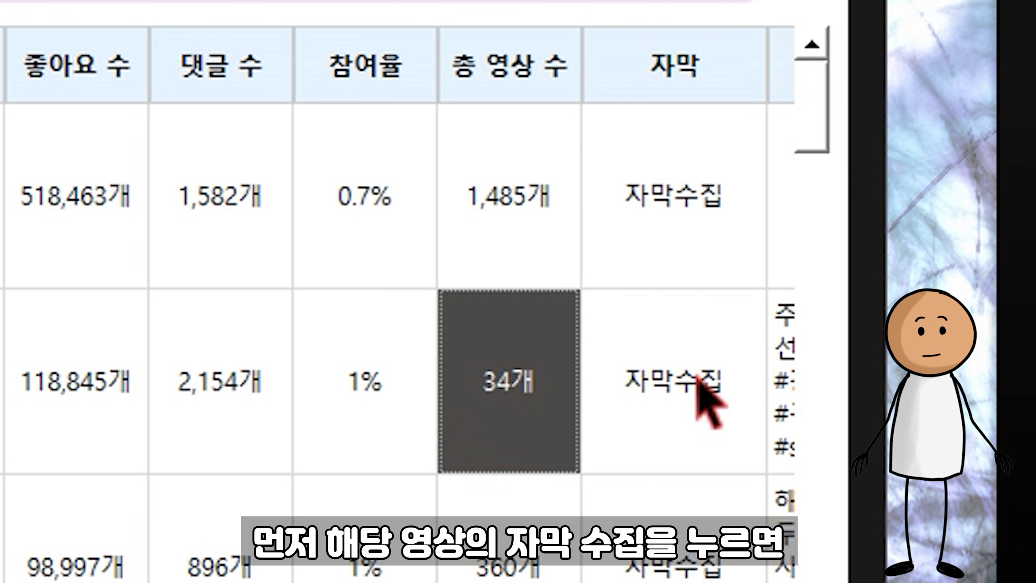
click(697, 379)
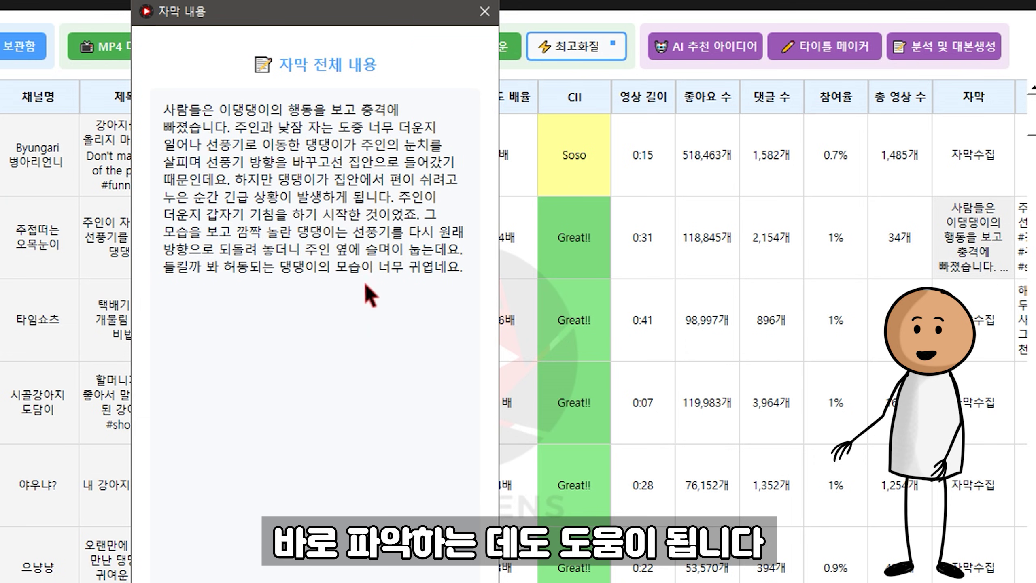
click(316, 582)
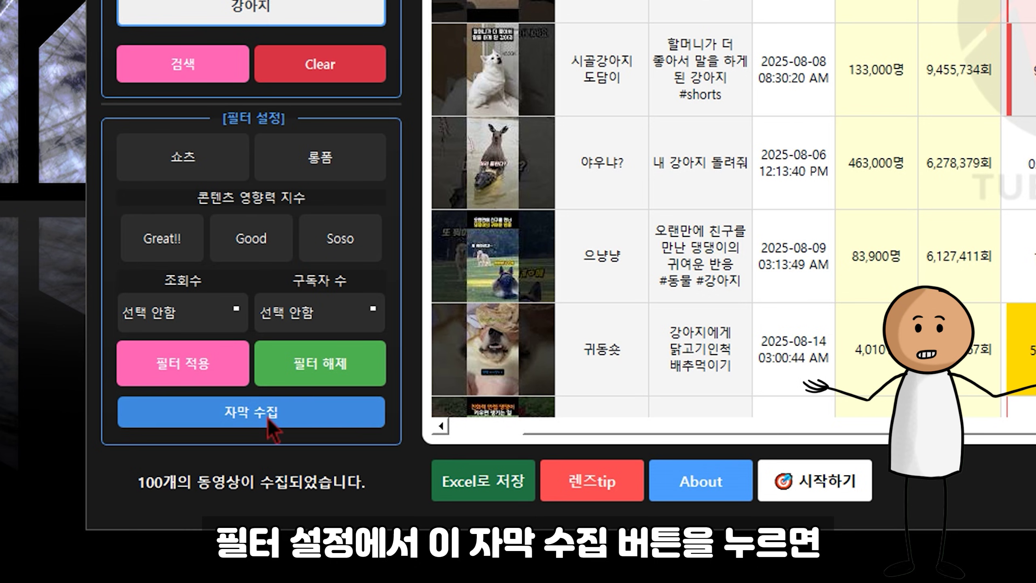
Step: Collect subtitles for all videos, retry two failed ones, and scroll to the 설명 column
click(268, 418)
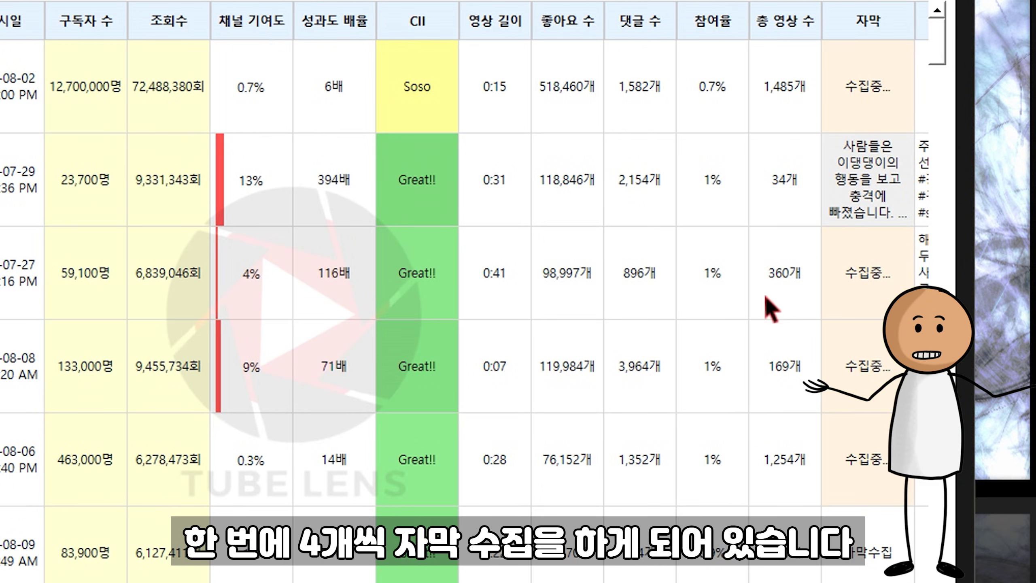
scroll(720, 368, down, 5)
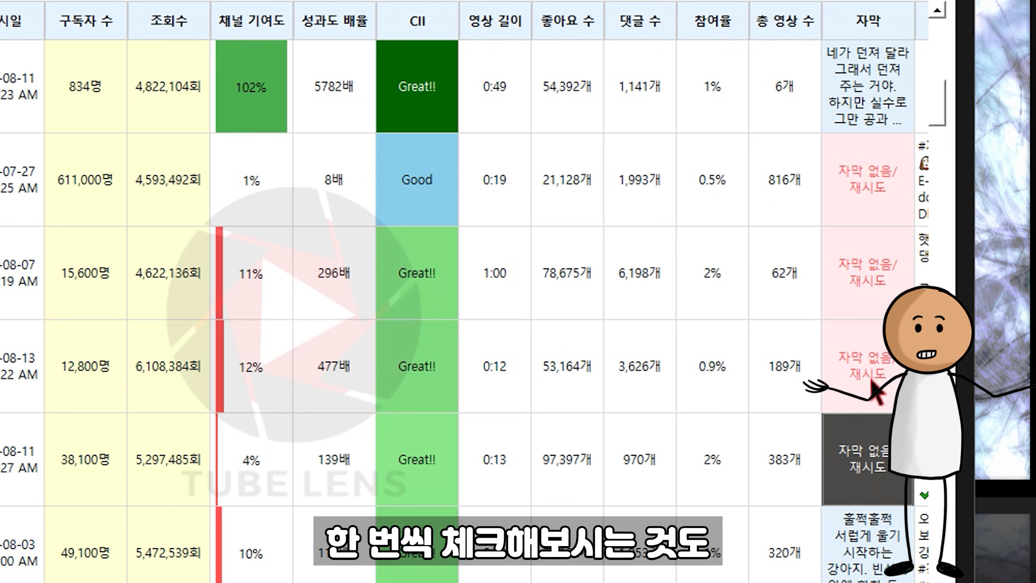
click(884, 275)
click(893, 197)
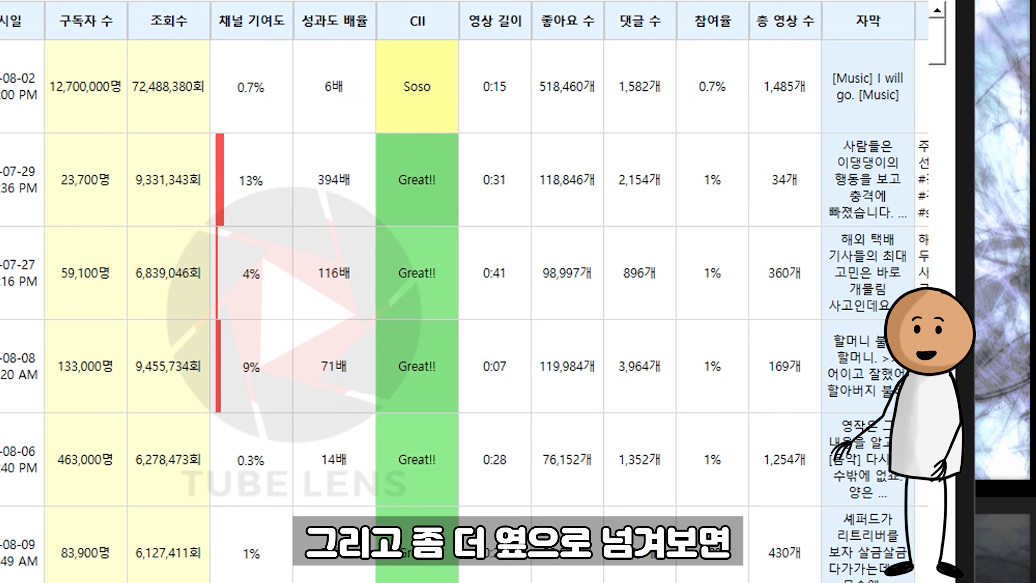
scroll(465, 292, right, 3)
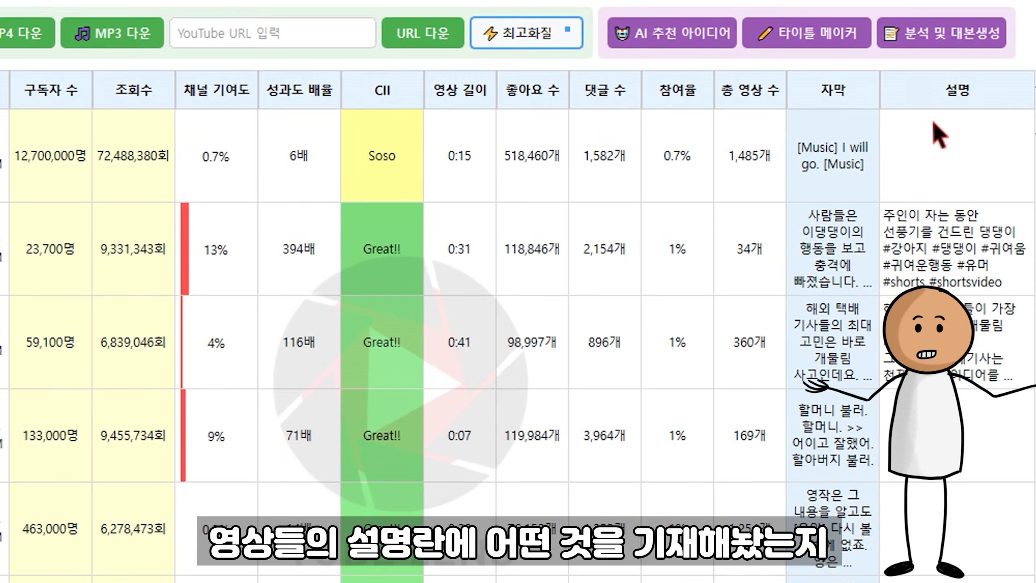
Step: Read the 주인이 자는 동안 description, hide the 설명 column, then show all columns again
click(938, 245)
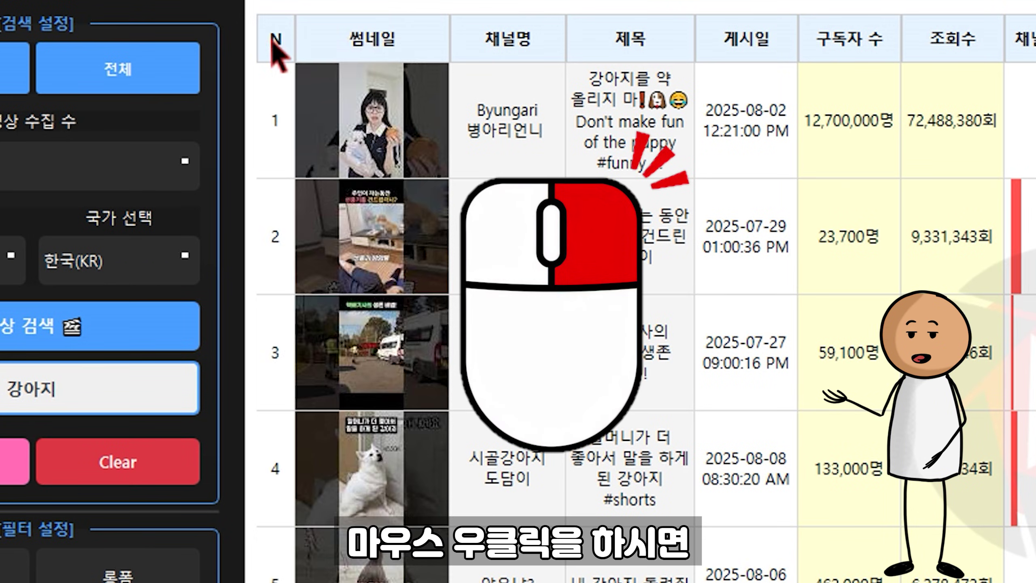
right_click(238, 93)
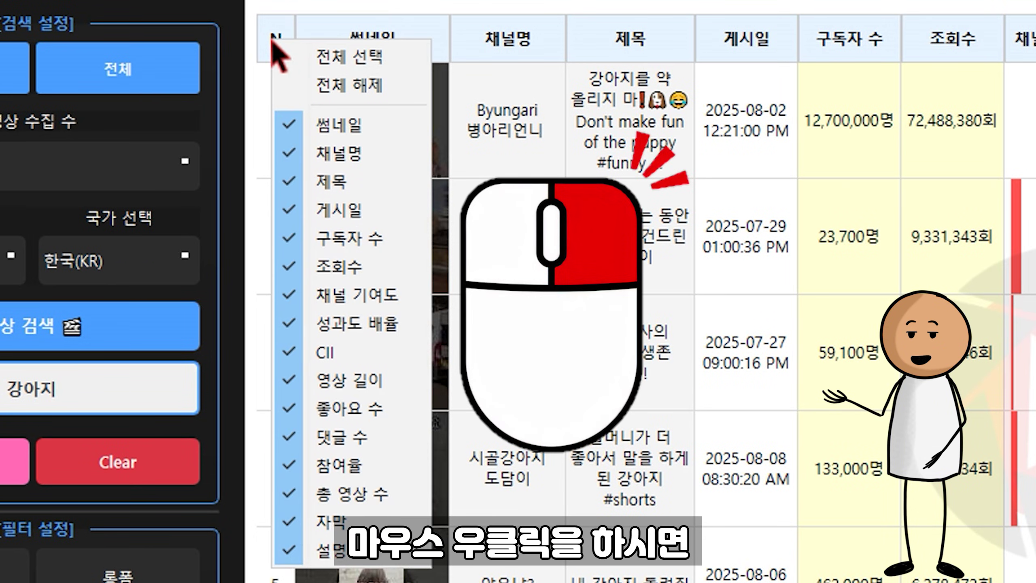
click(347, 549)
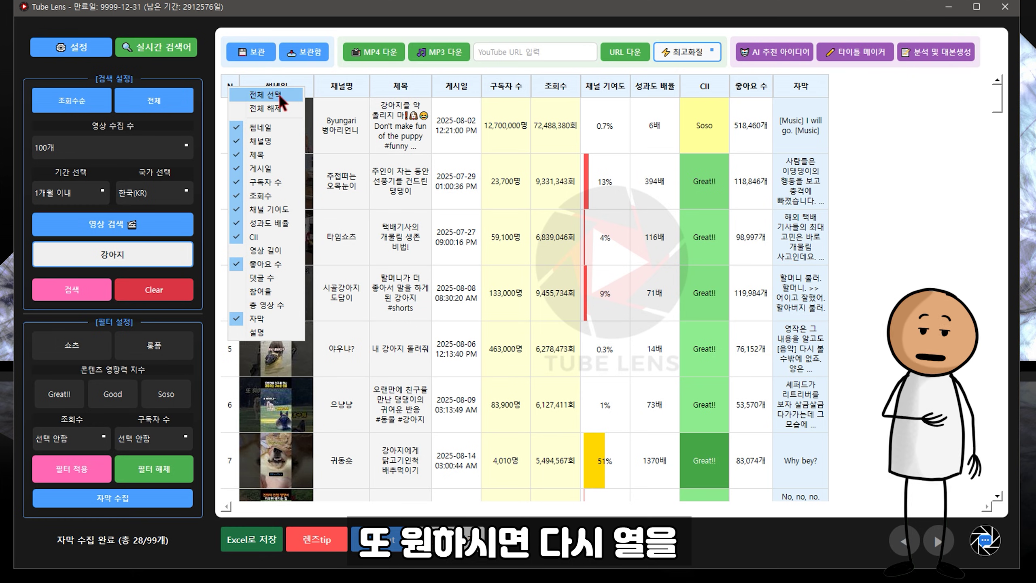
click(279, 93)
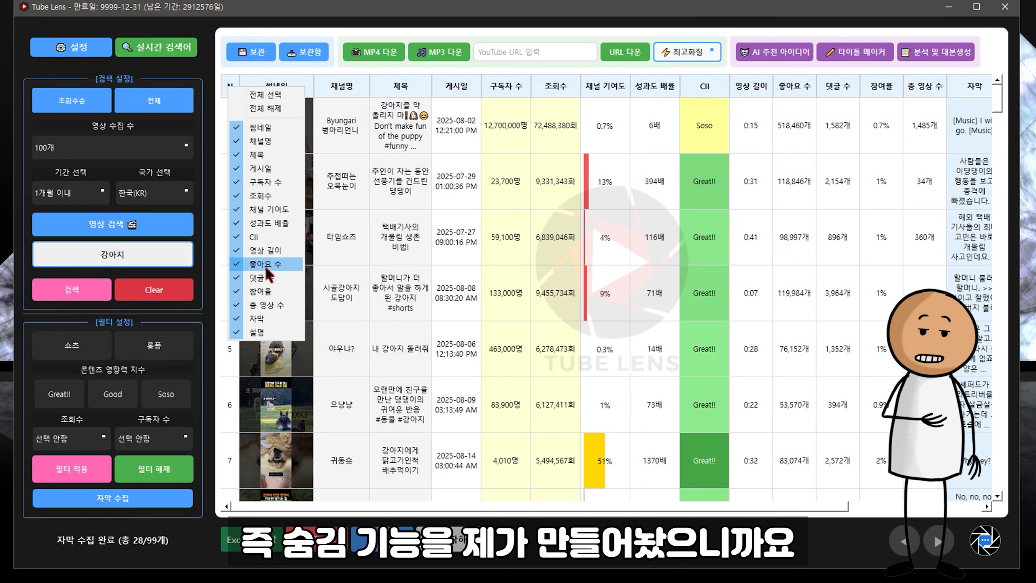
Step: Toggle columns in the checklist, leaving 참여율, 자막 and 설명 hidden
click(266, 279)
click(266, 292)
click(267, 306)
click(266, 318)
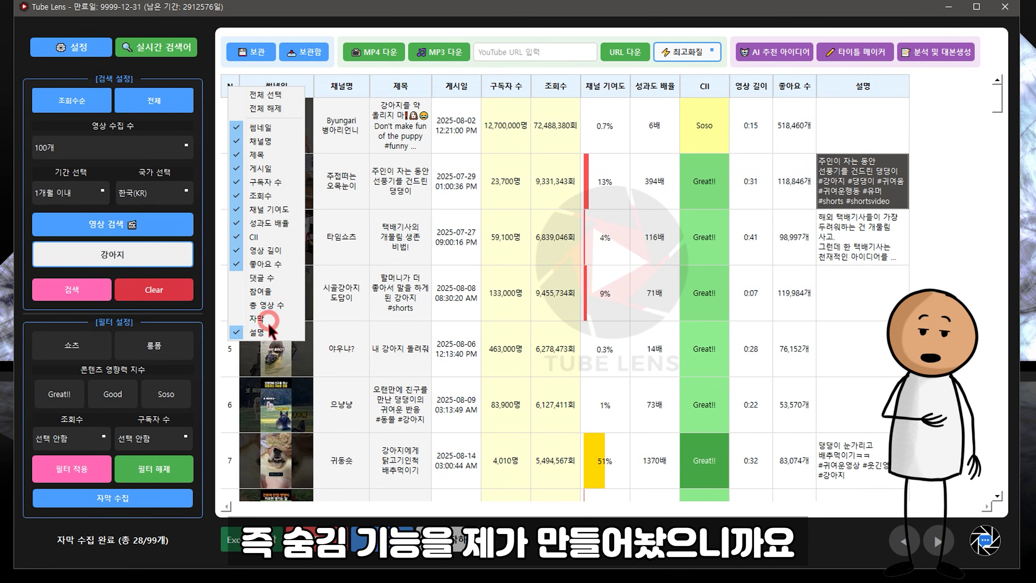
click(265, 332)
click(265, 263)
click(264, 264)
click(263, 278)
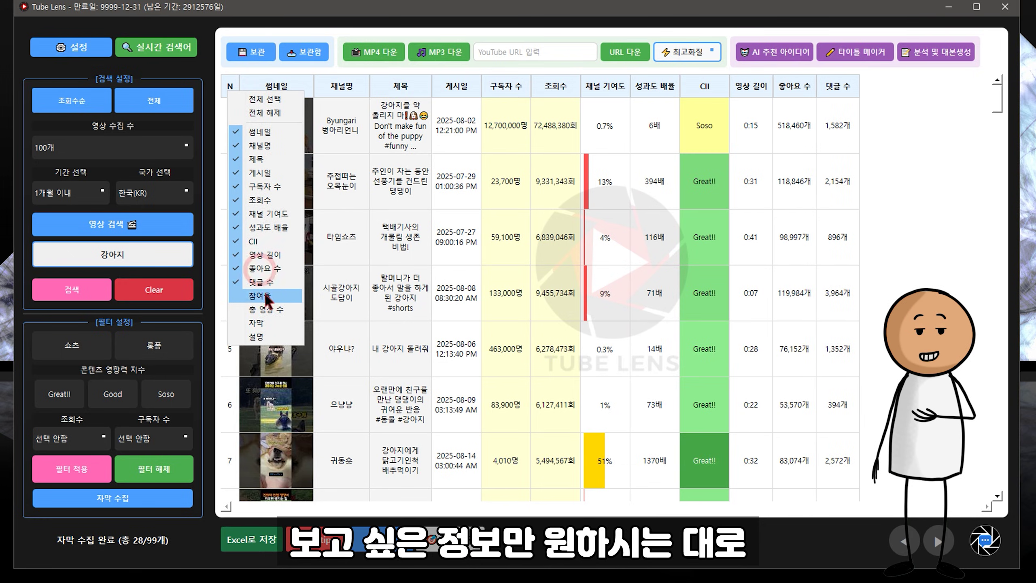
click(265, 304)
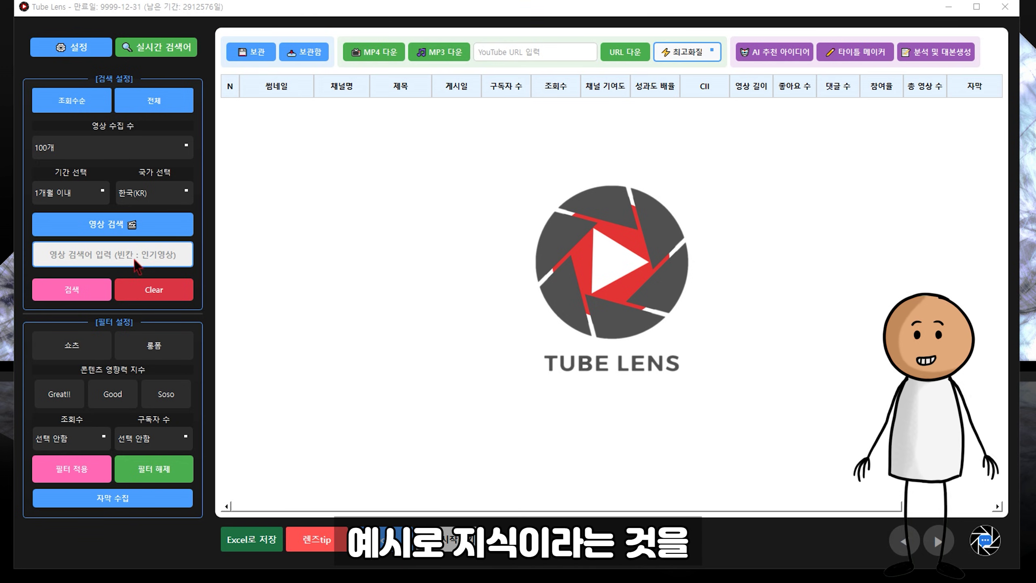
Step: Search for 지식 videos and keep the download quality at 최고화질
click(131, 244)
text(지식)
key(Return)
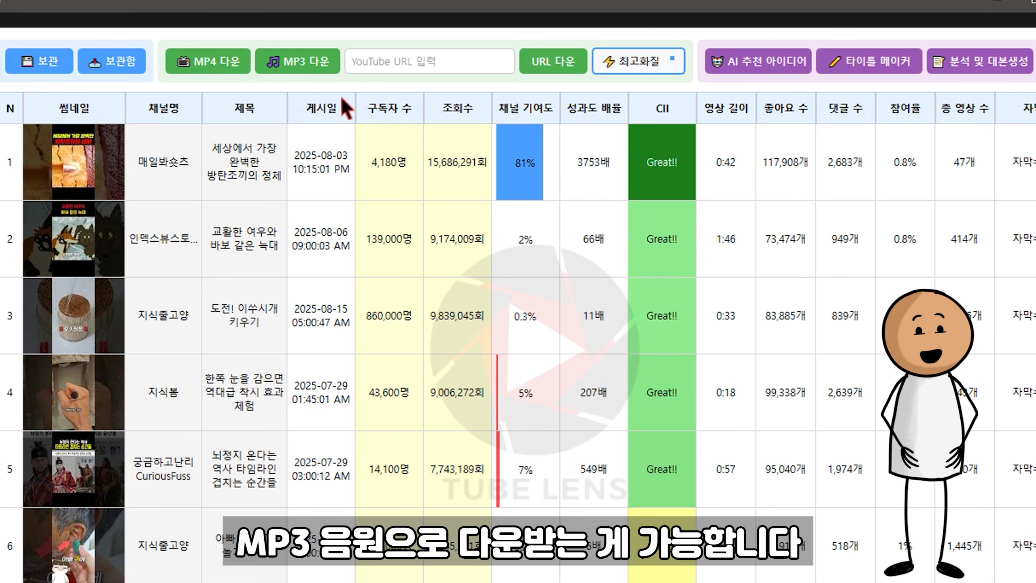
click(636, 62)
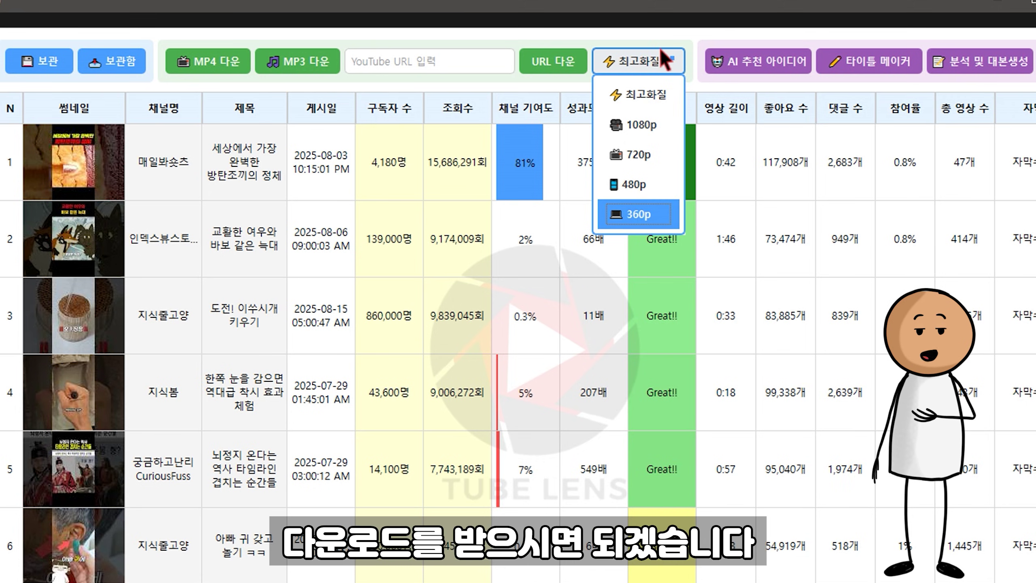
click(665, 61)
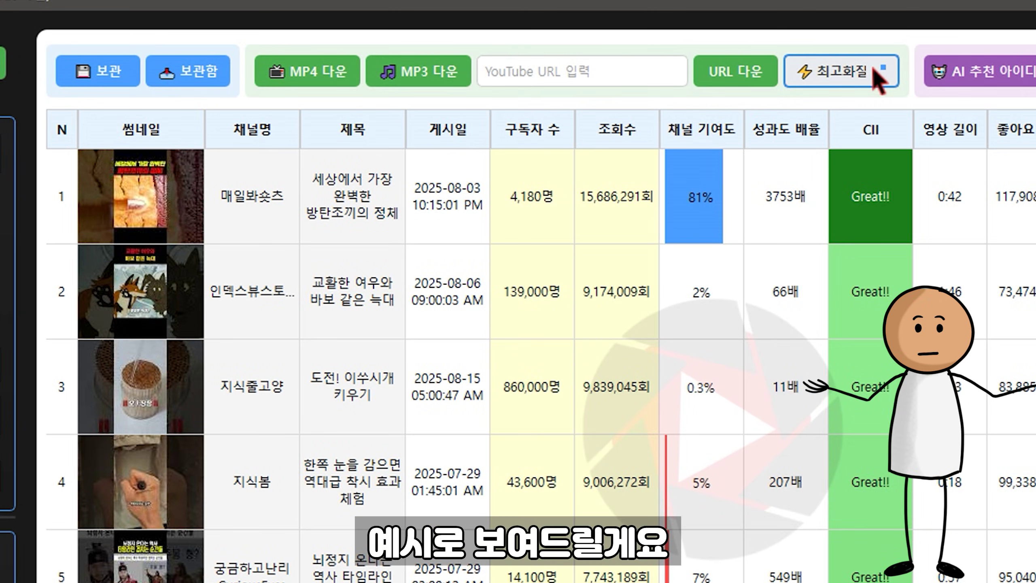
Step: Download 교활한 여우와 바보 같은 늑대 as MP4 to the Desktop and open its folder
click(60, 292)
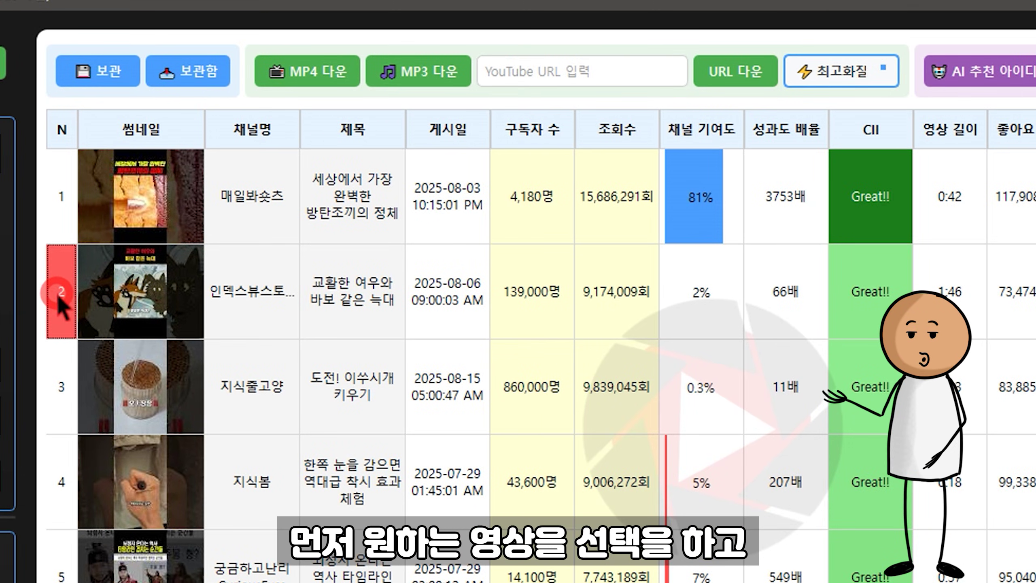
click(322, 82)
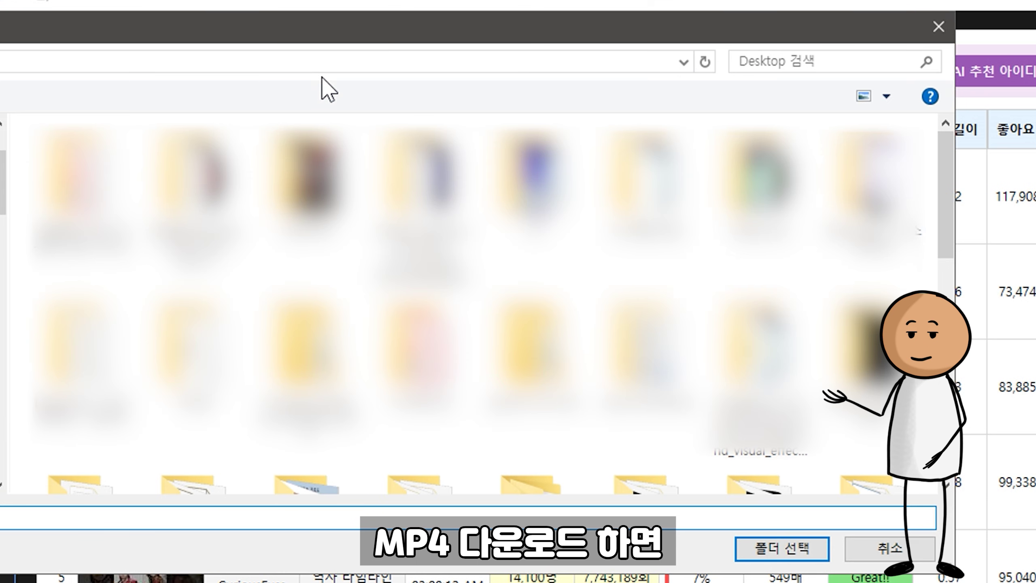
click(651, 332)
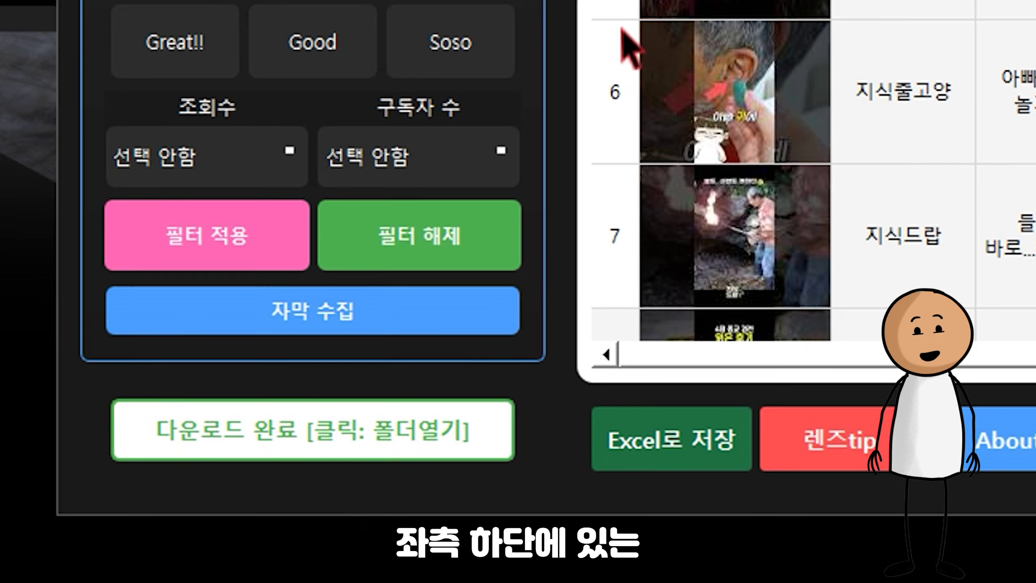
click(320, 437)
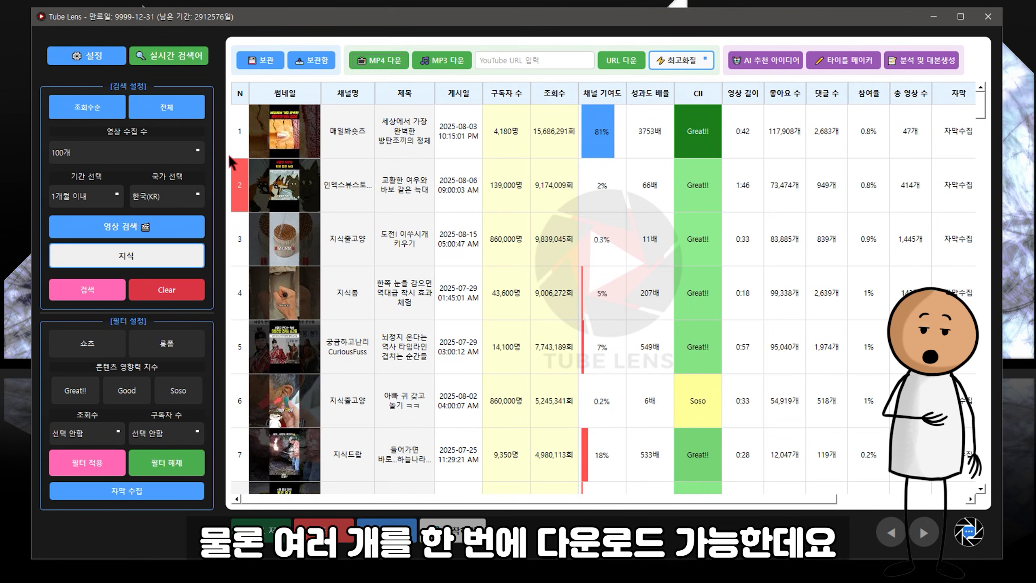
Step: Select results 1 through 7 and download them as MP4
click(240, 145)
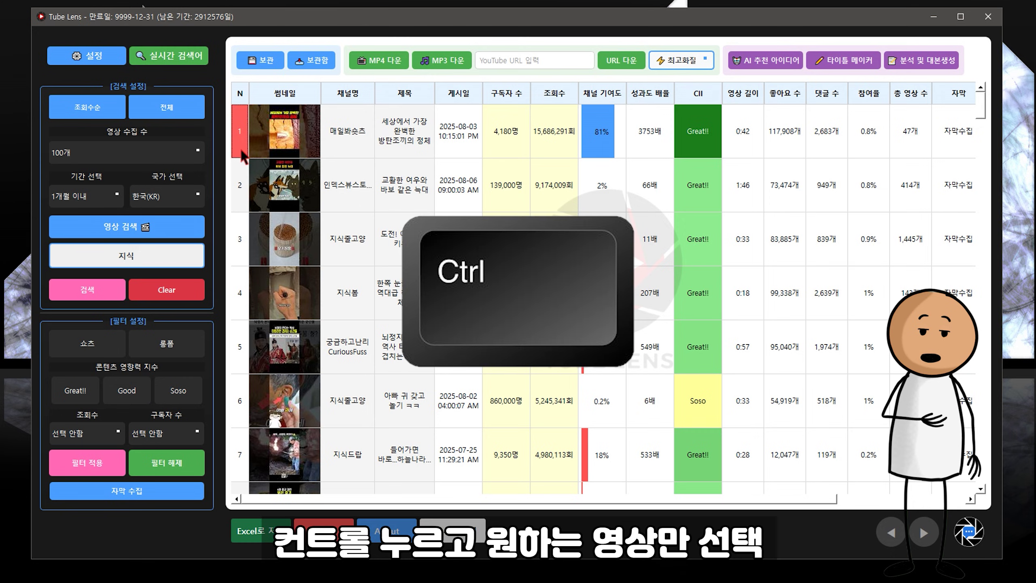
ctrl+click(240, 241)
ctrl+click(241, 293)
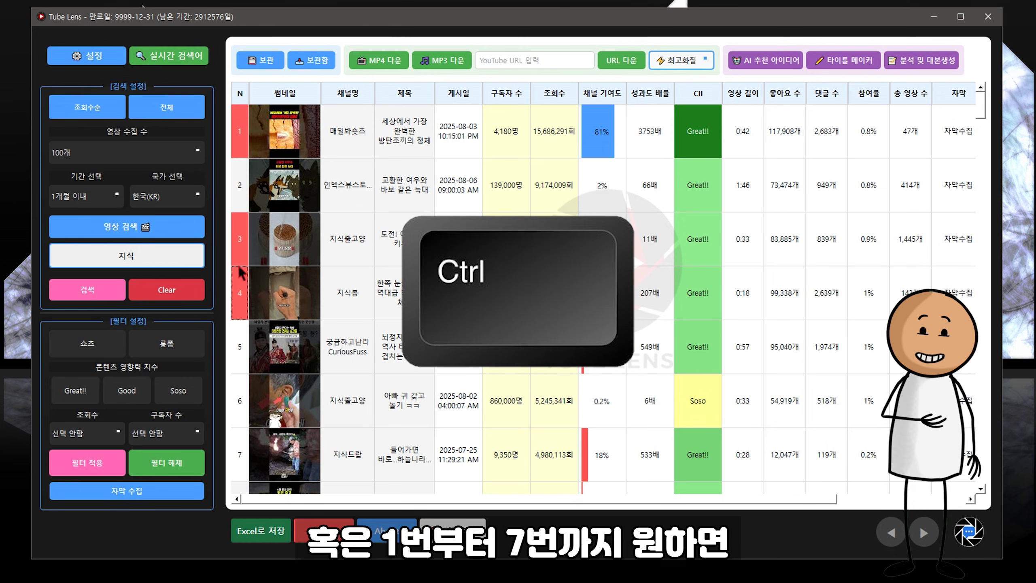
click(243, 140)
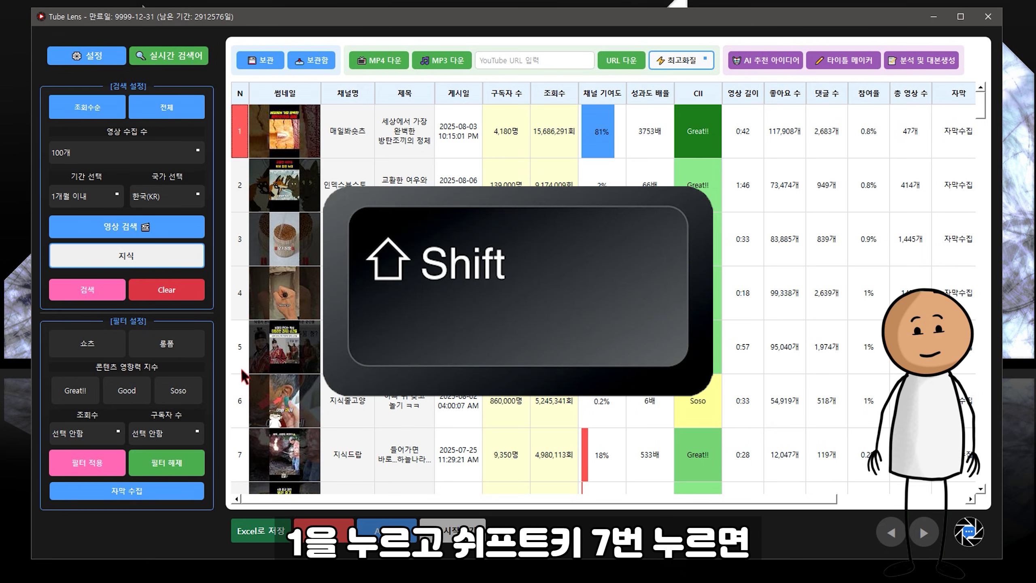
shift+click(241, 455)
click(364, 72)
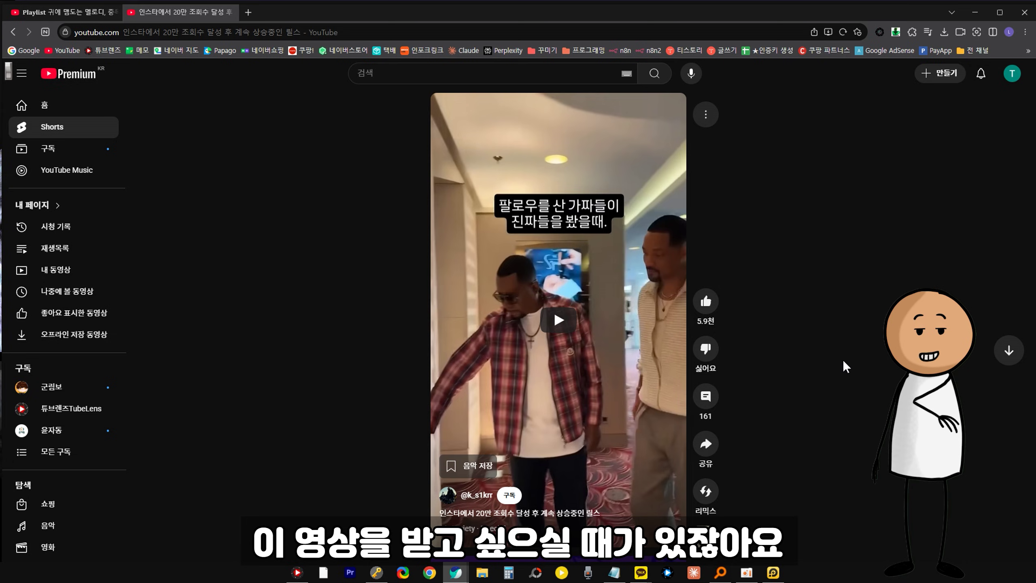
Step: Copy the playing Short's link with 동영상 URL 복사 and return to Tube Lens
right_click(627, 293)
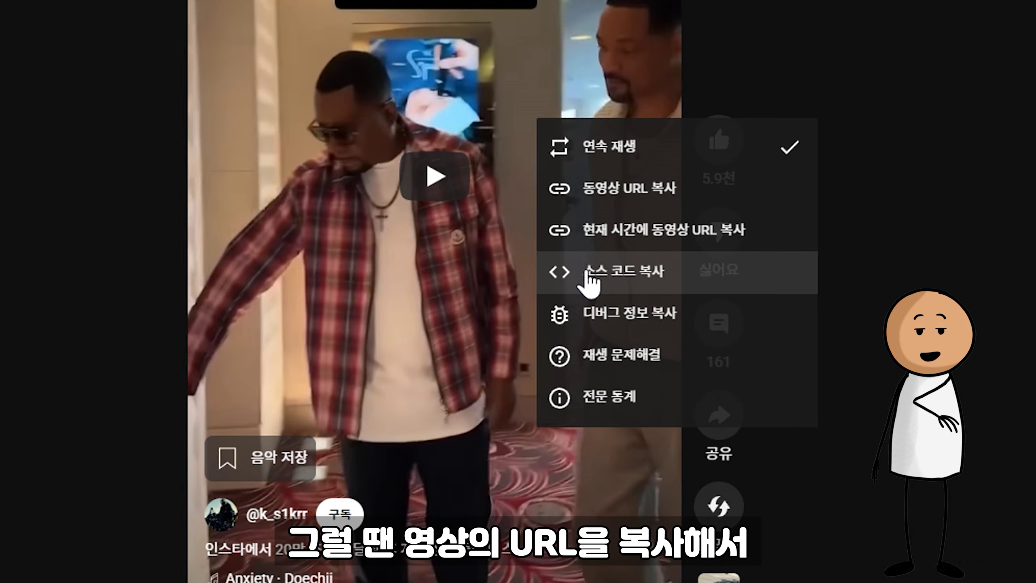
click(601, 191)
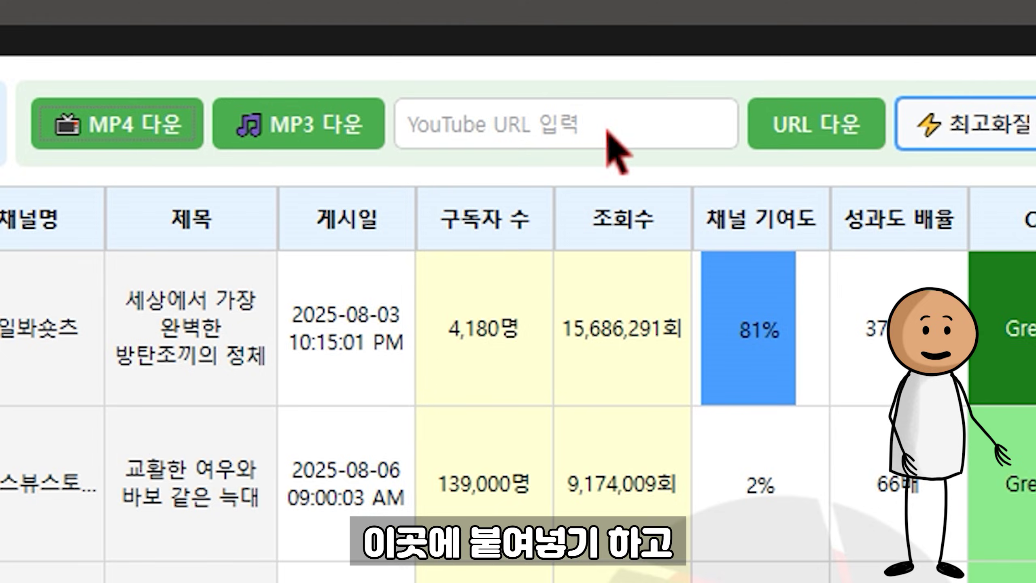
click(607, 131)
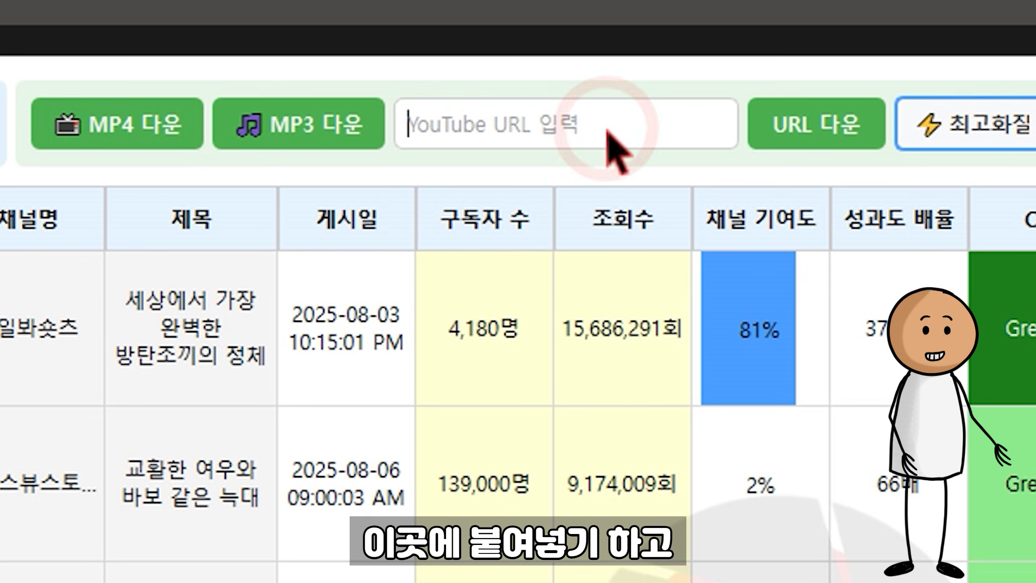
Step: Paste the Short's URL into Tube Lens and download it to the Desktop folder
text(https://youtube.com/shorts/KnvR7CSQS3s?feature=share)
click(829, 139)
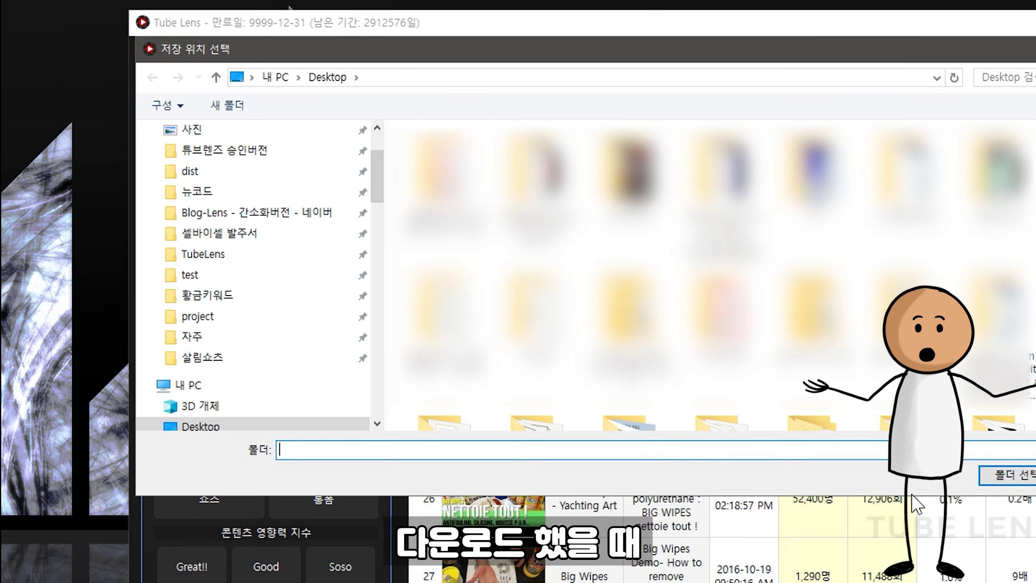
click(996, 479)
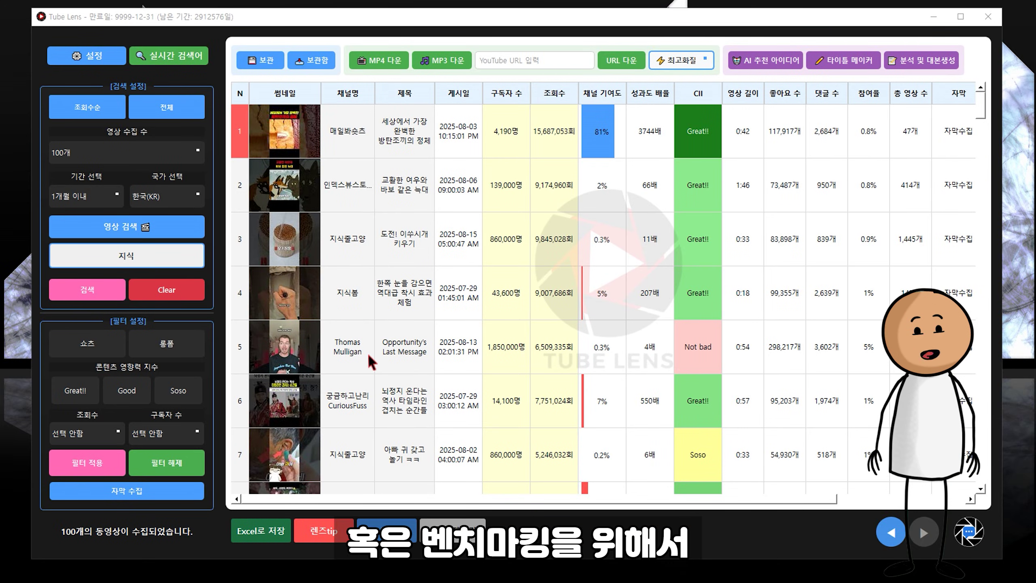
Step: Archive results 1–5 of the 지식 search via 보관, confirm the save, then view 보관함
click(244, 210)
click(243, 241)
click(243, 296)
click(243, 336)
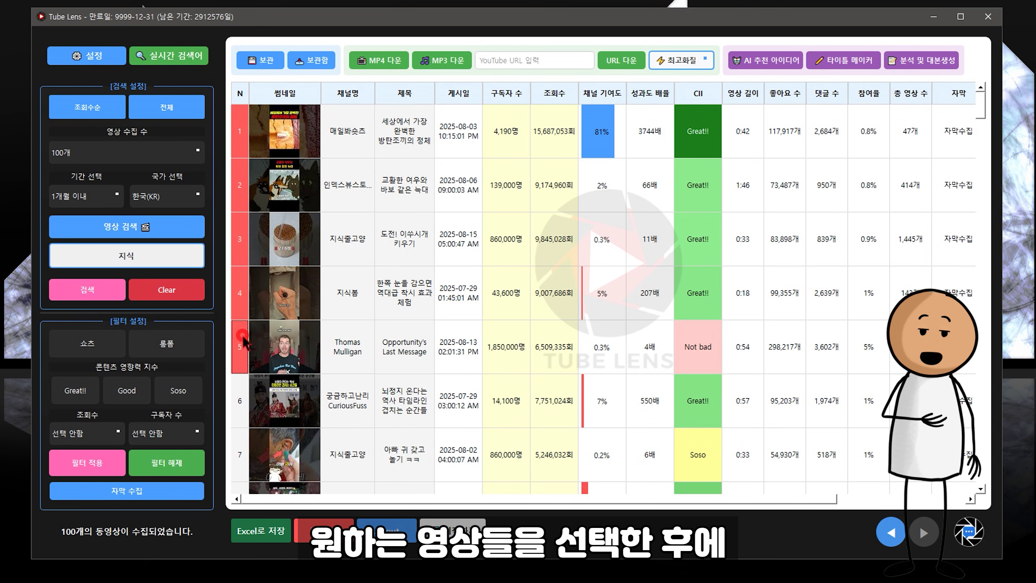
click(263, 63)
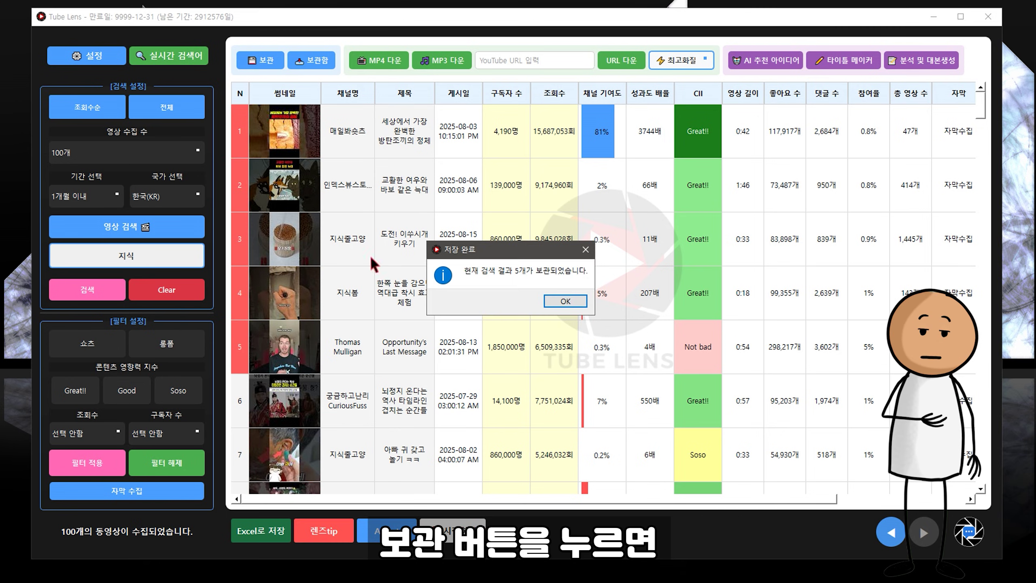
click(582, 302)
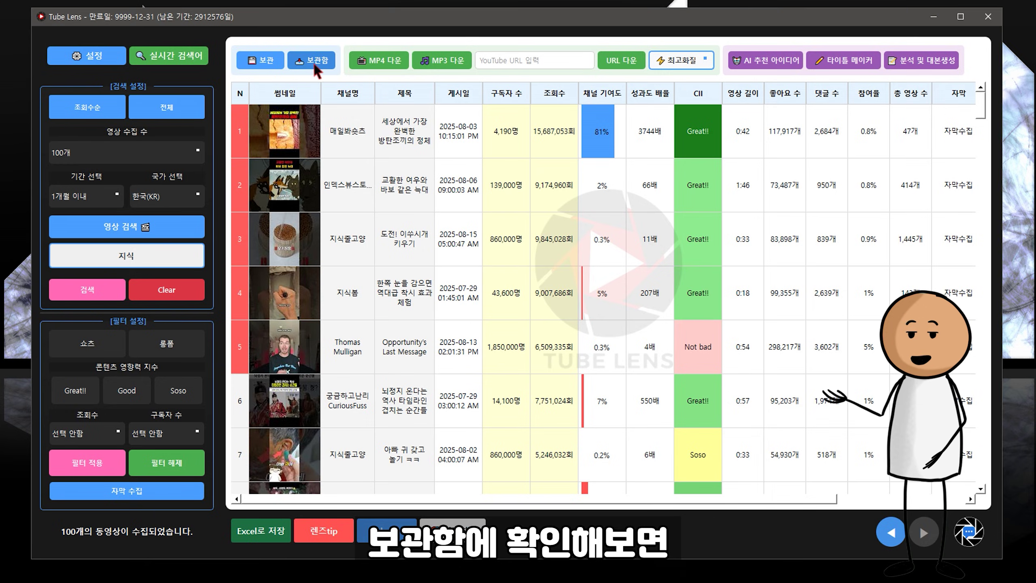
click(313, 61)
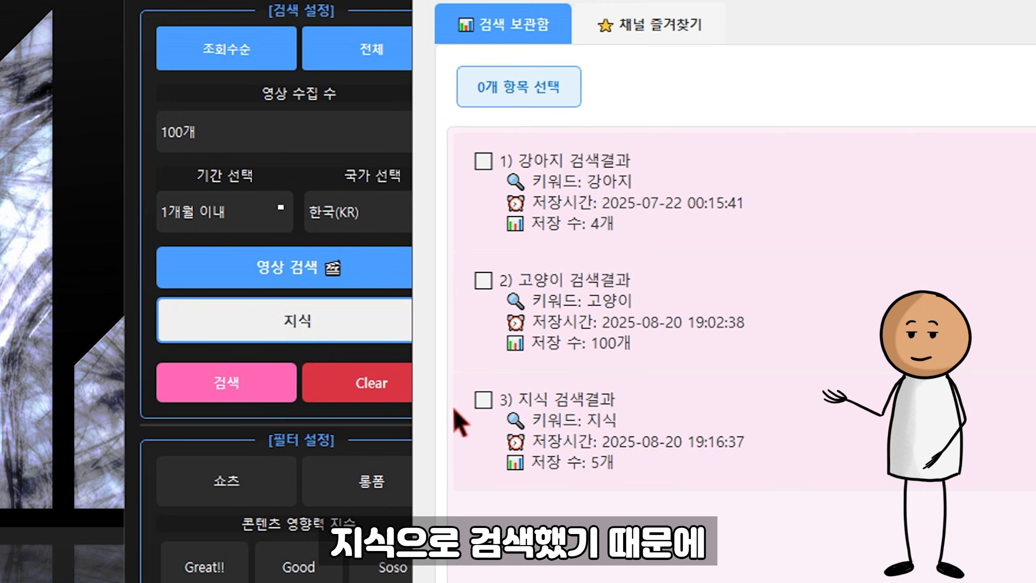